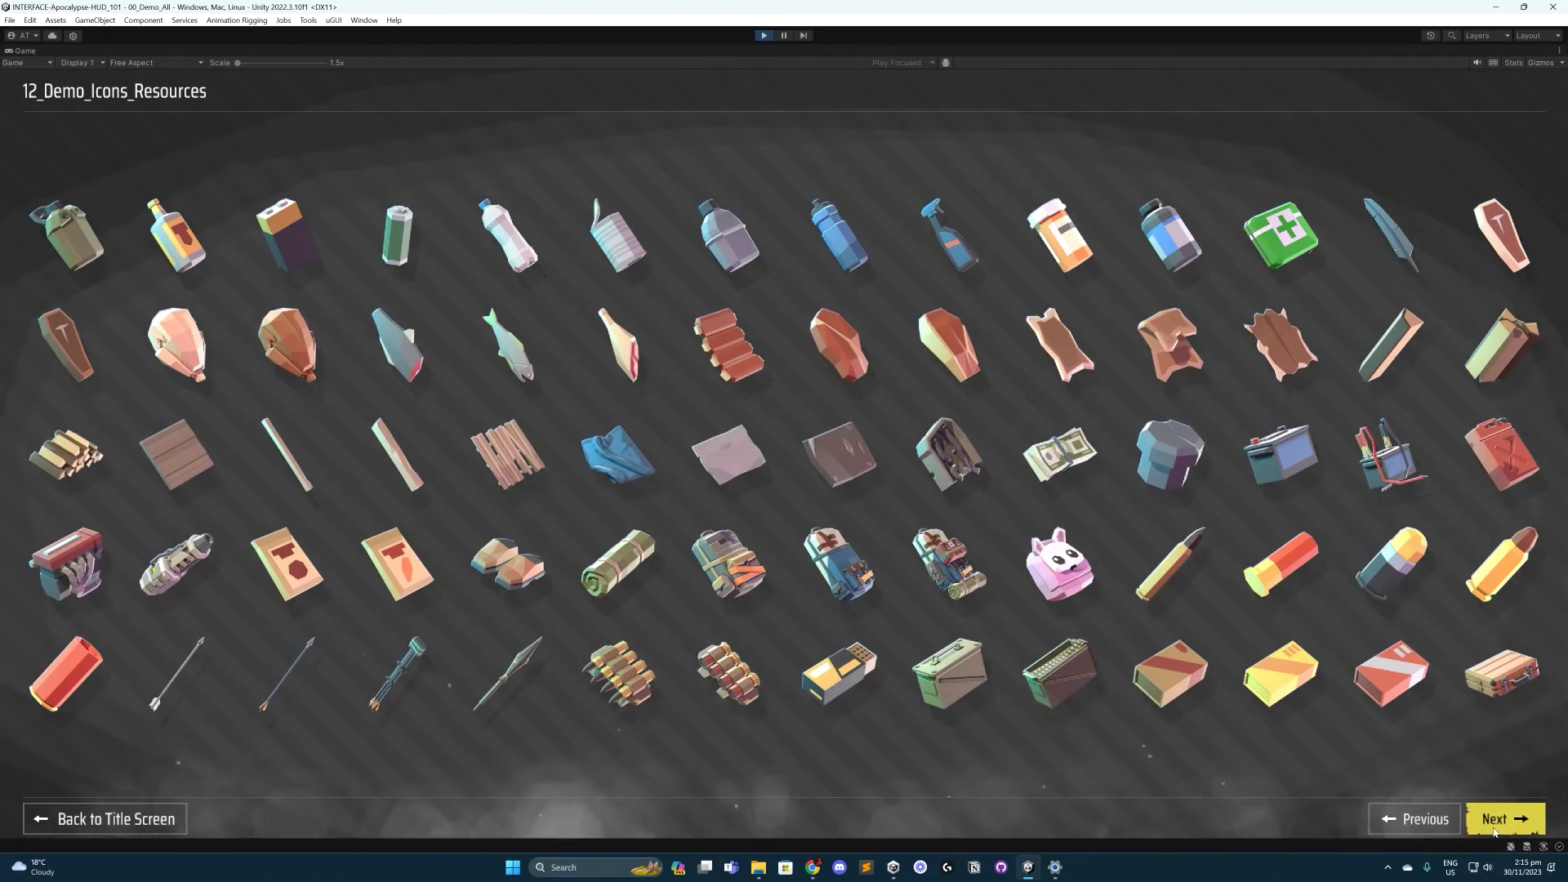
- Step through three demo pages with Next to reach the Actionbars-Hotbars showcase
left_click(1495, 818)
left_click(1494, 819)
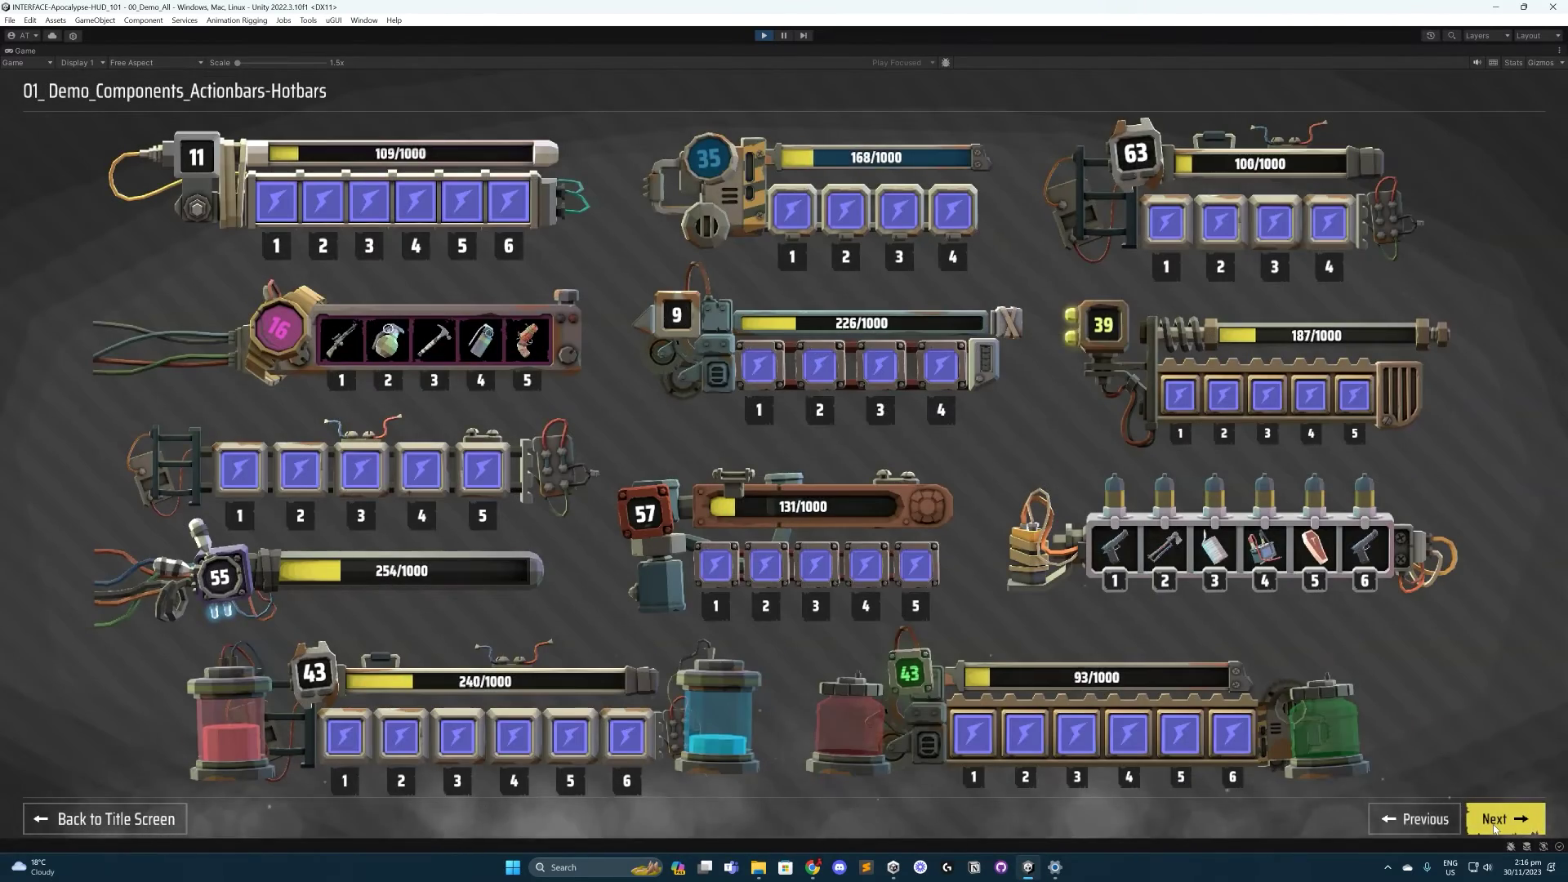
left_click(1494, 821)
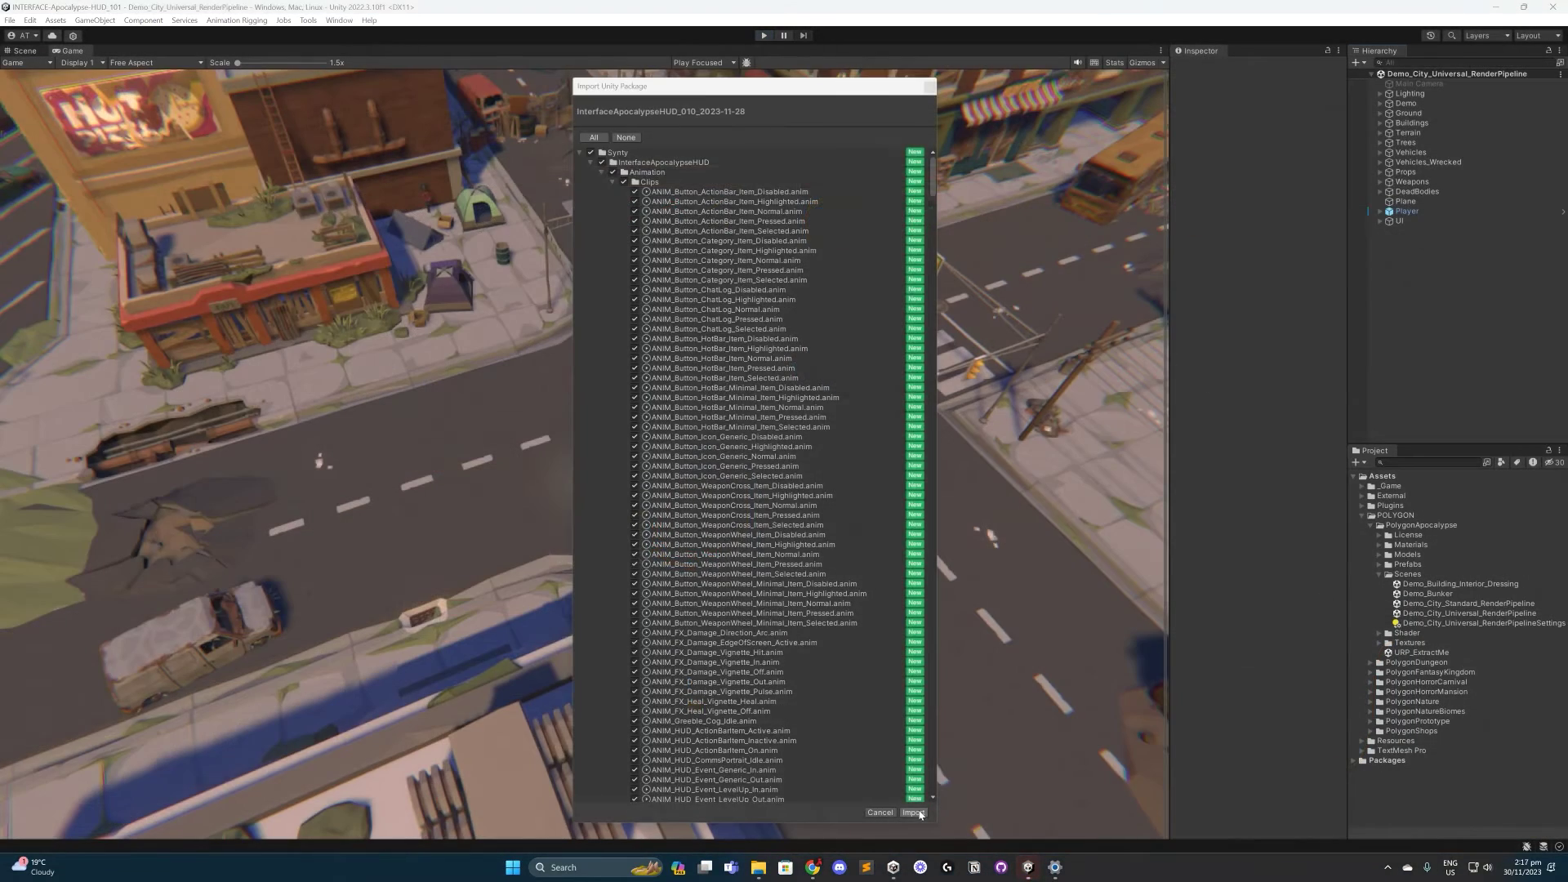
- Import the package and preview the Survival01, ARPG01 and Minimal_FPS01 demo scenes
left_click(913, 813)
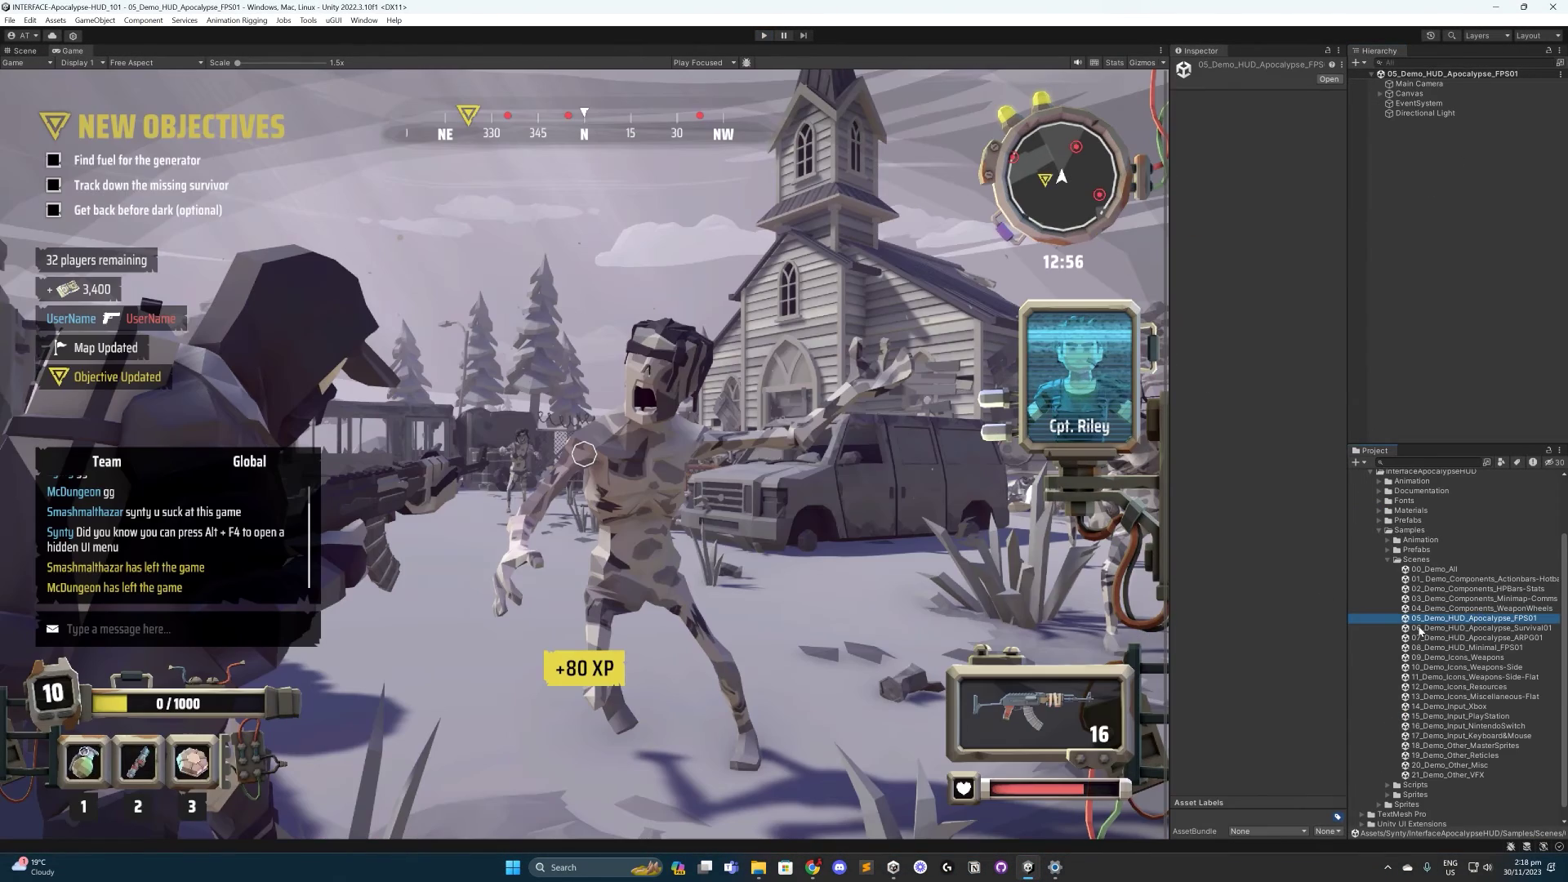
double_click(1420, 629)
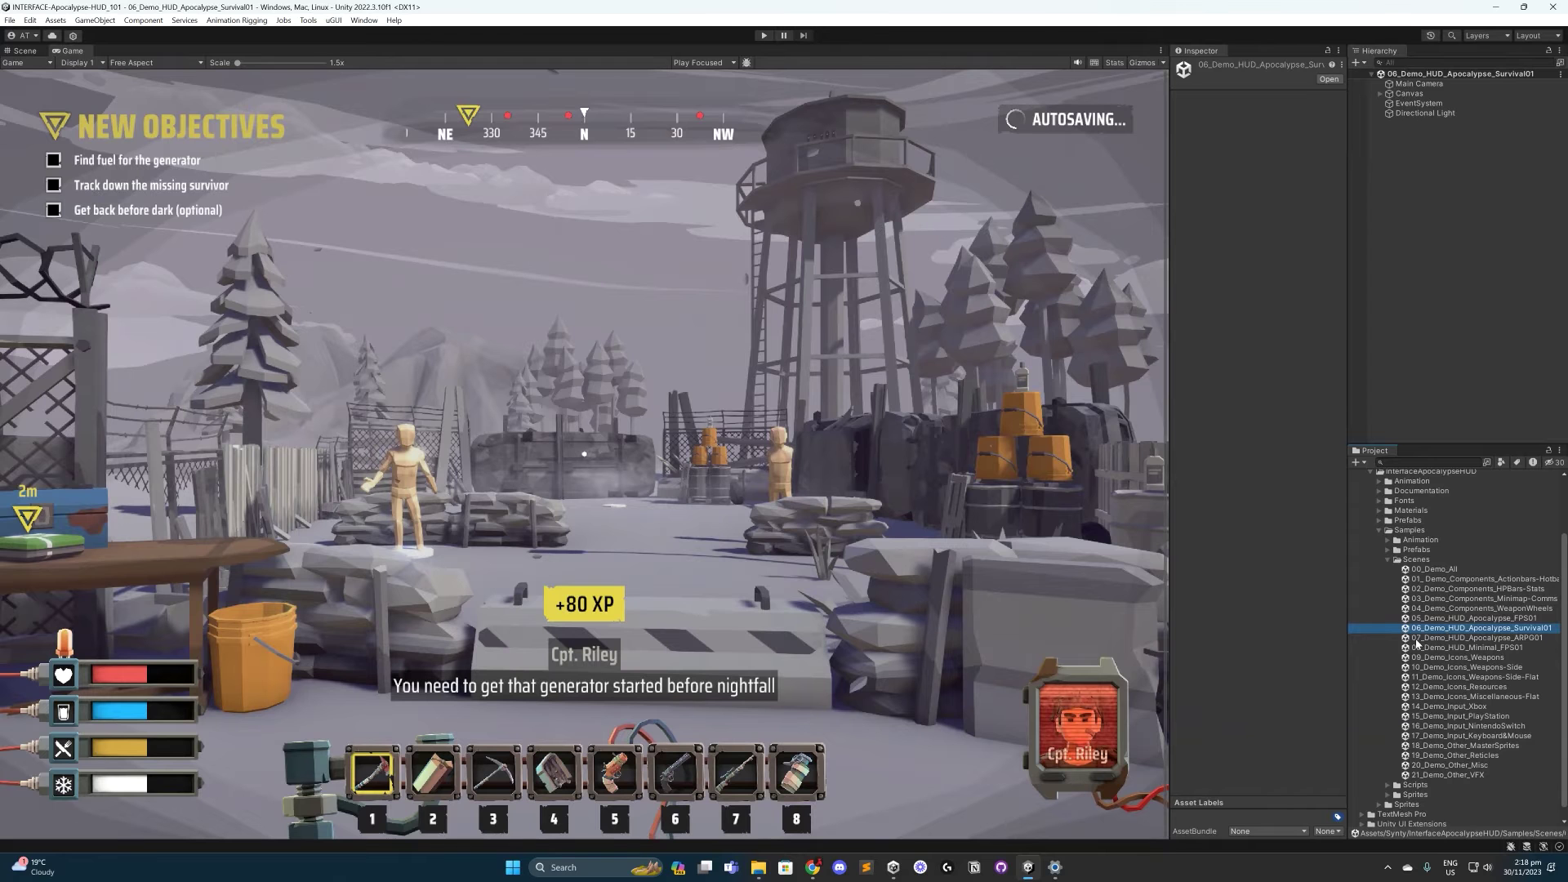
double_click(1417, 639)
double_click(1417, 648)
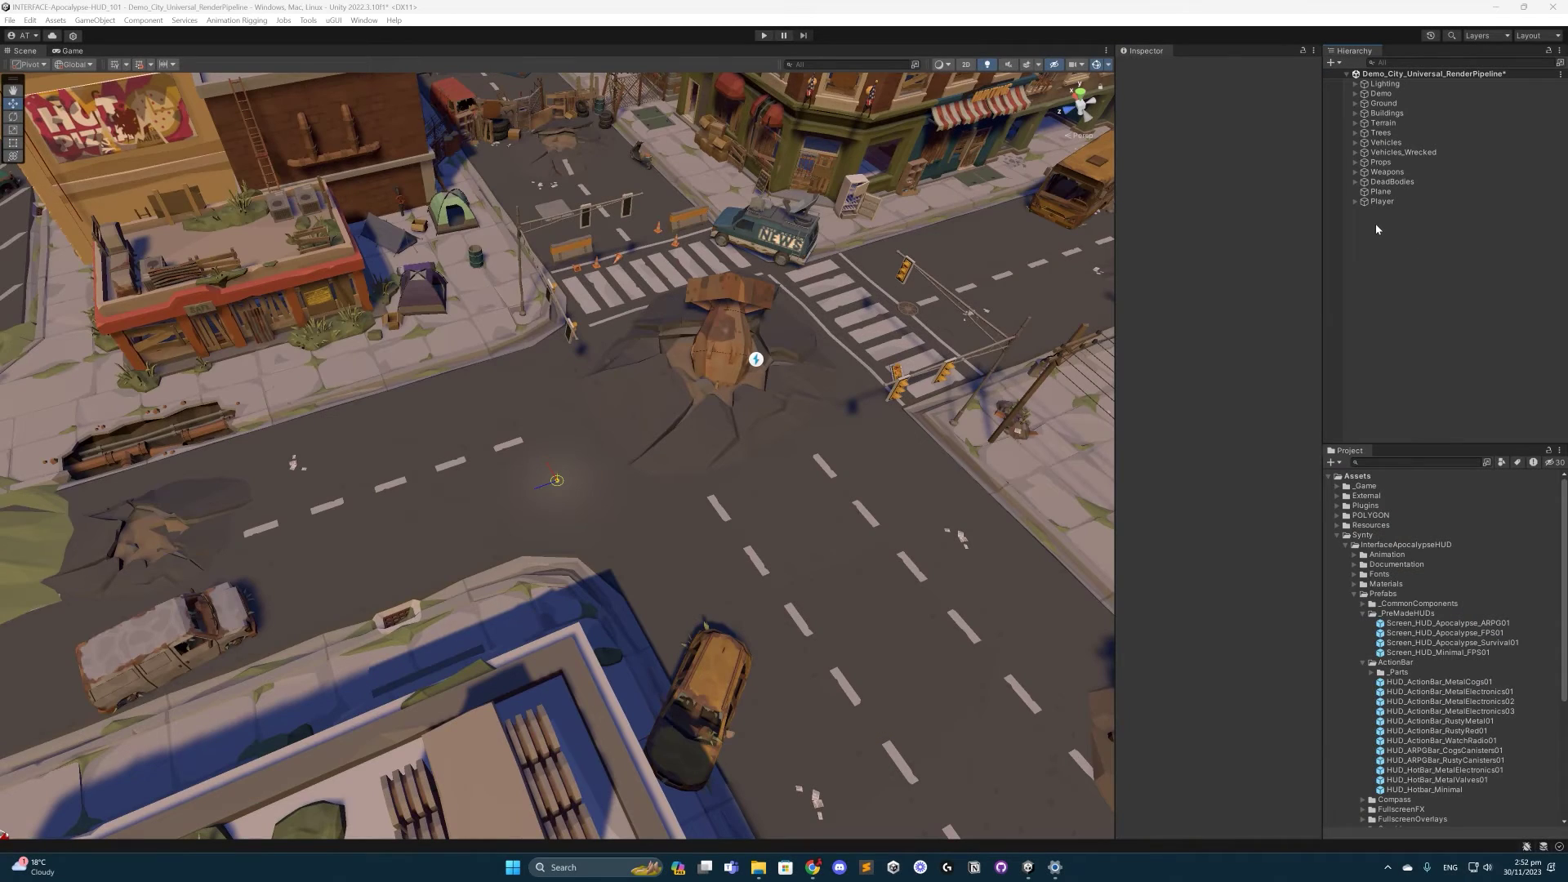
- Add a UI Canvas to the city scene from the Hierarchy context menu
right_click(1375, 236)
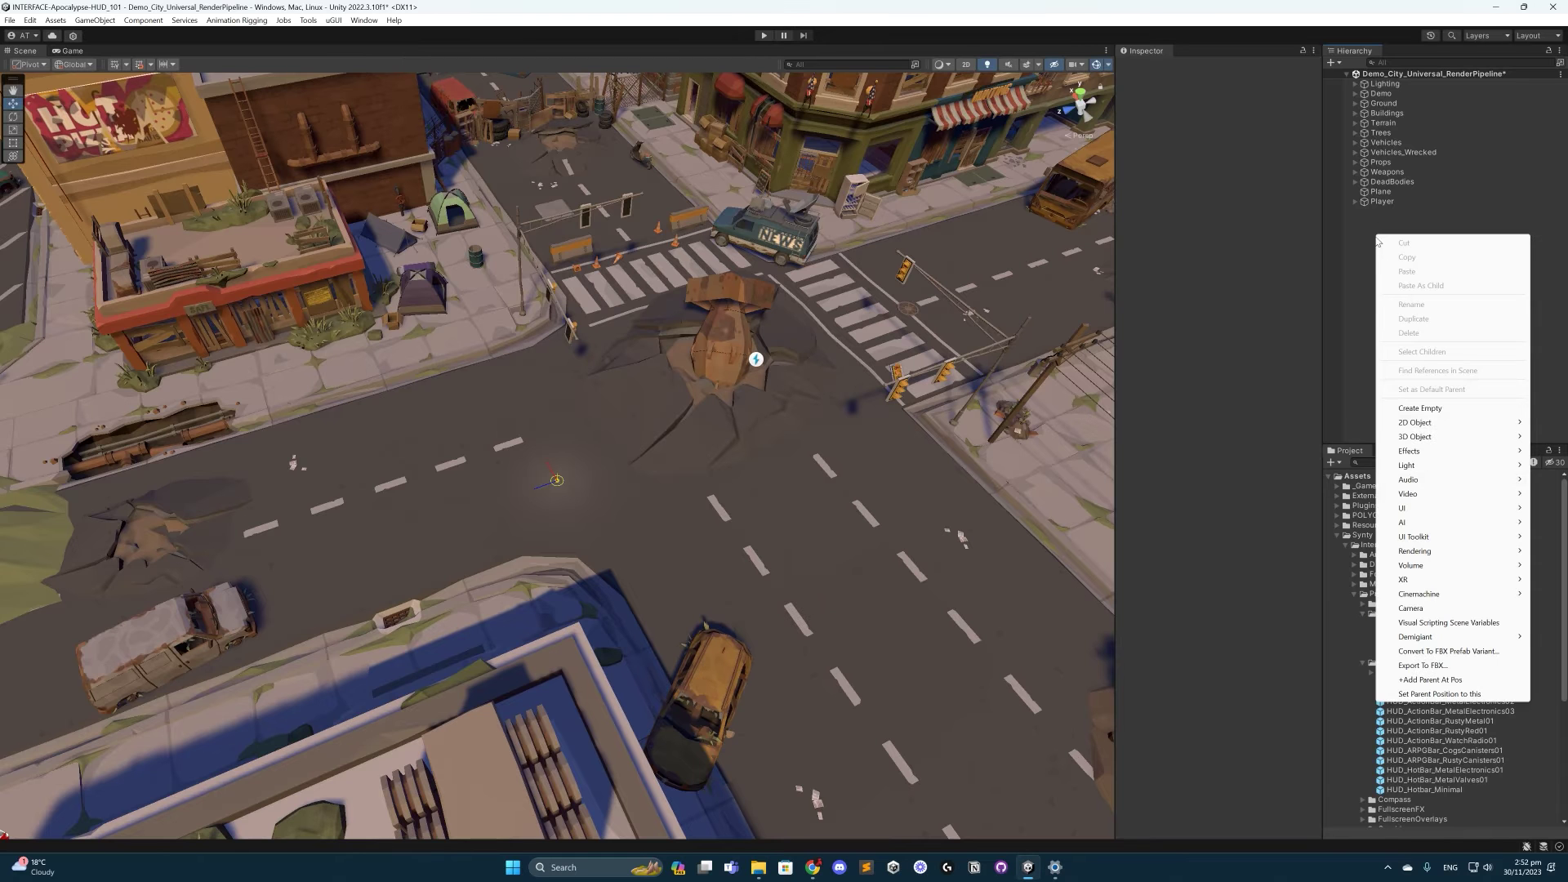
mouse_move(1418, 510)
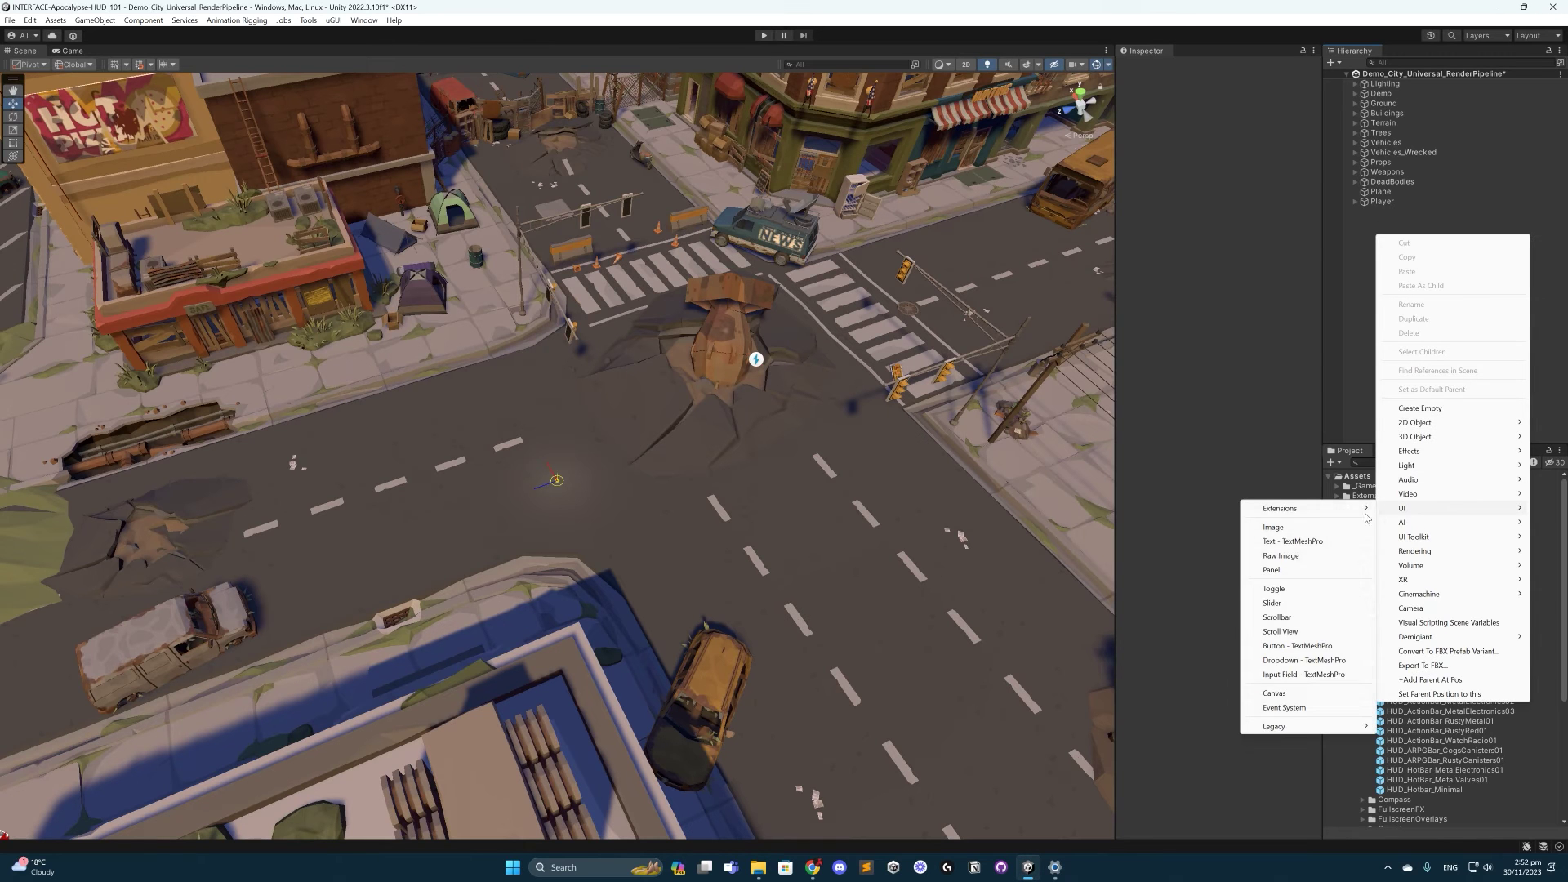
left_click(1275, 693)
- Replace the EventSystem's Standalone Input Module with InputSystemUIInputModule
left_click(1394, 222)
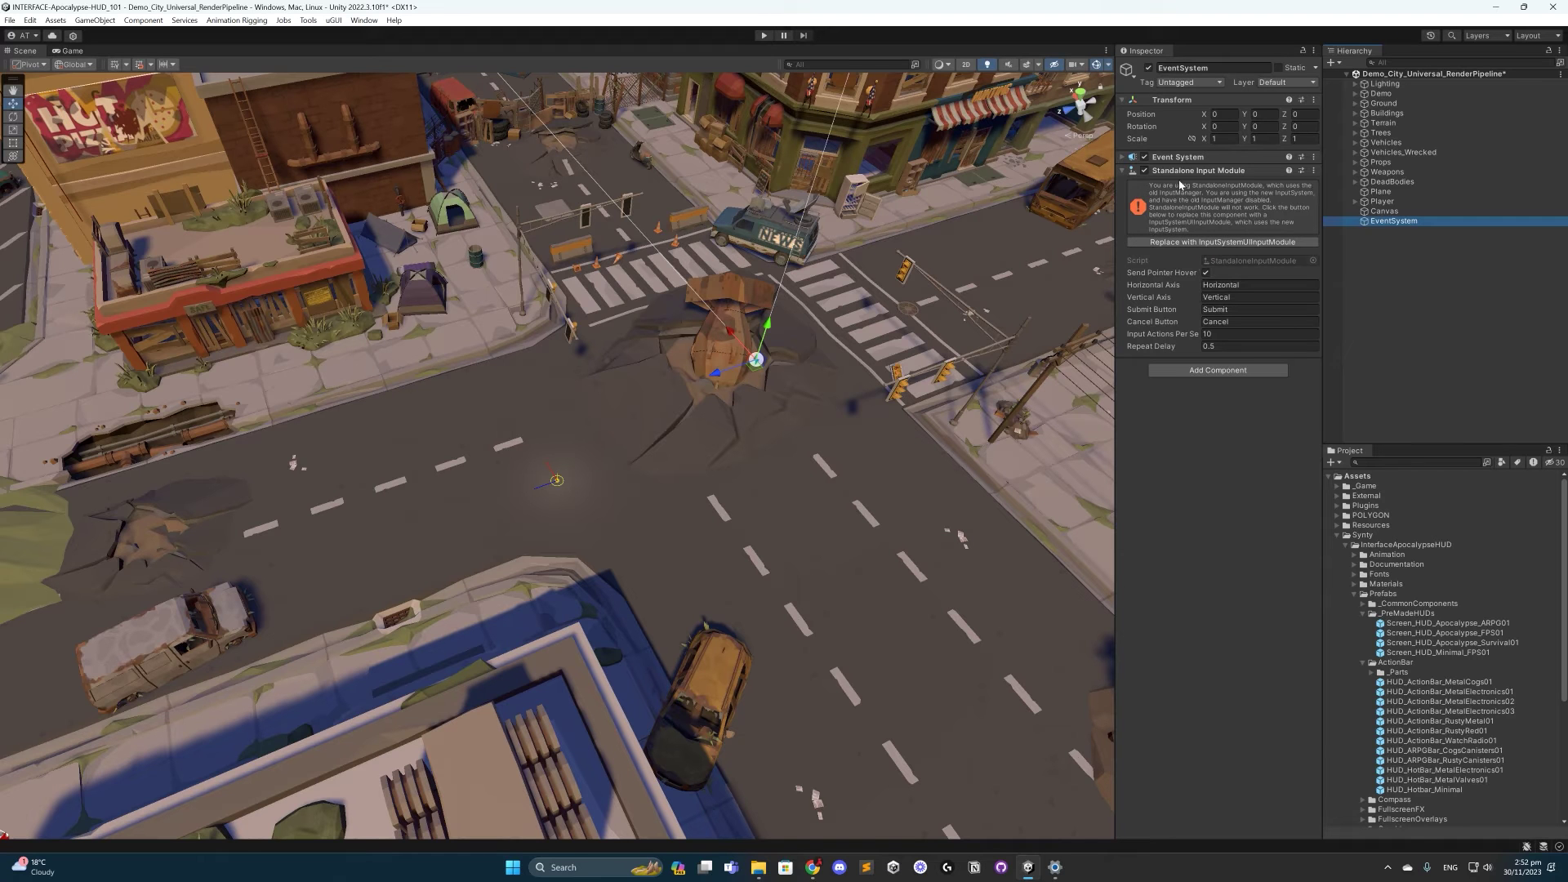
left_click(1194, 243)
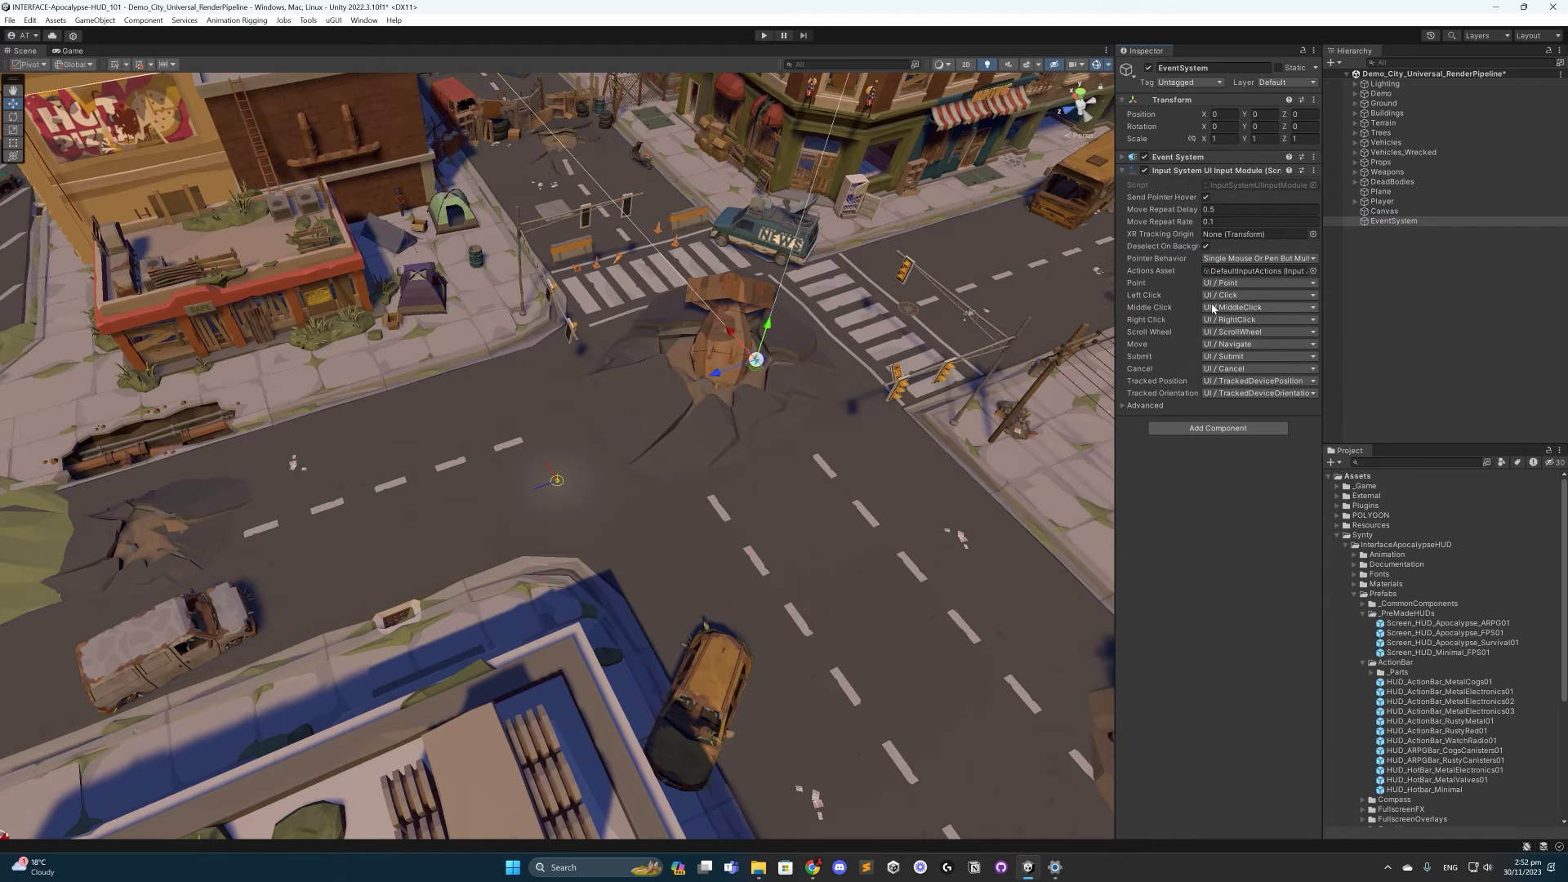
left_click(1388, 211)
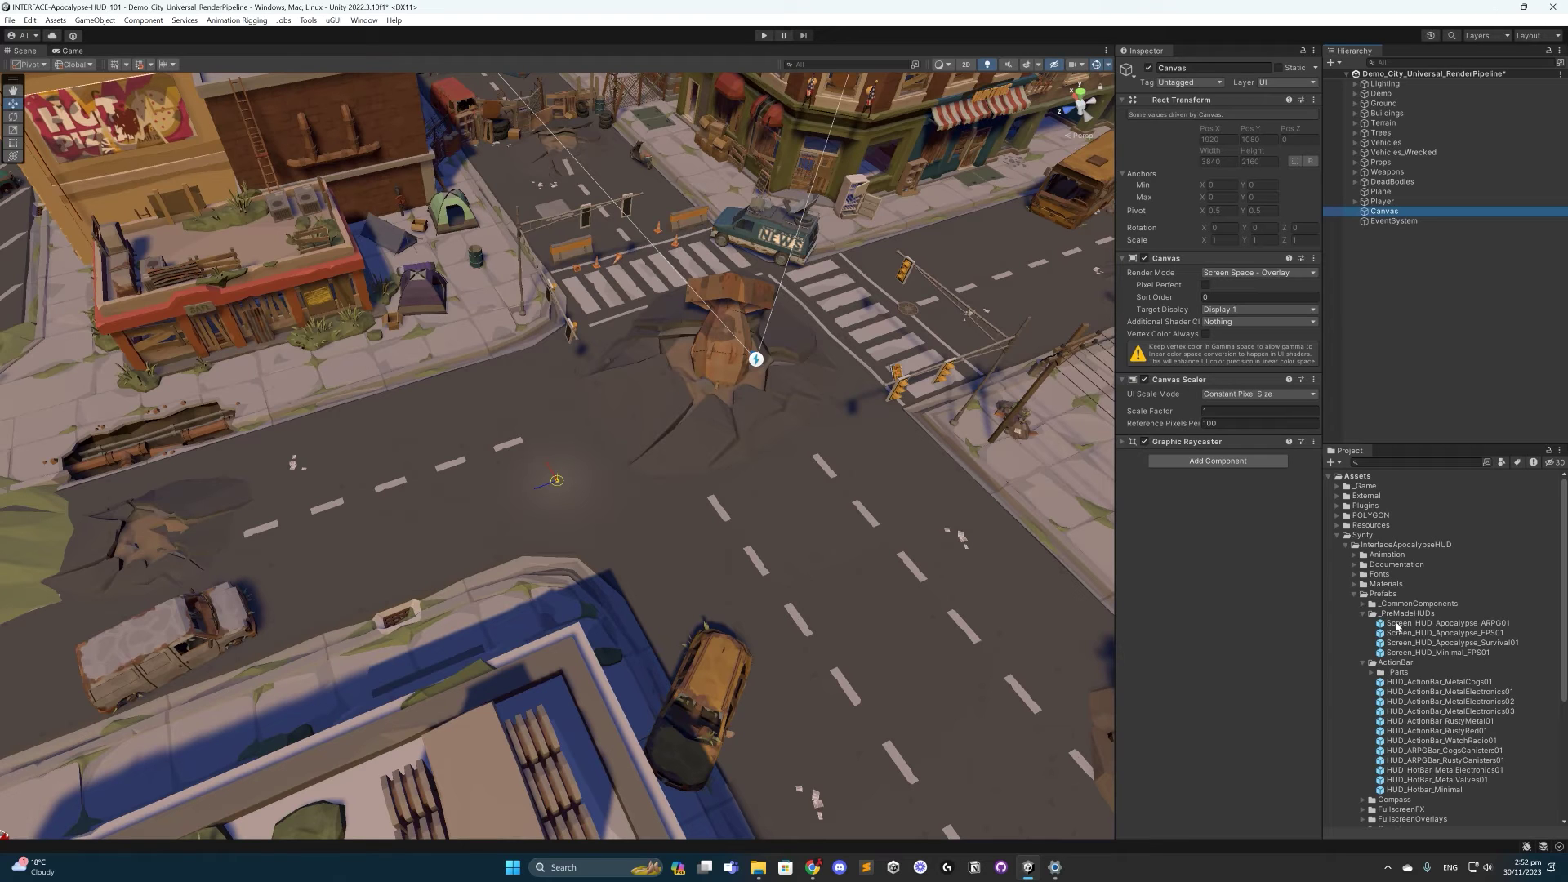
- Place the Screen_HUD_Apocalypse_ARPG01 prefab under Canvas and frame it in the scene view
left_click_drag(1396, 625, 1388, 214)
key("f")
key("2")
key("t")
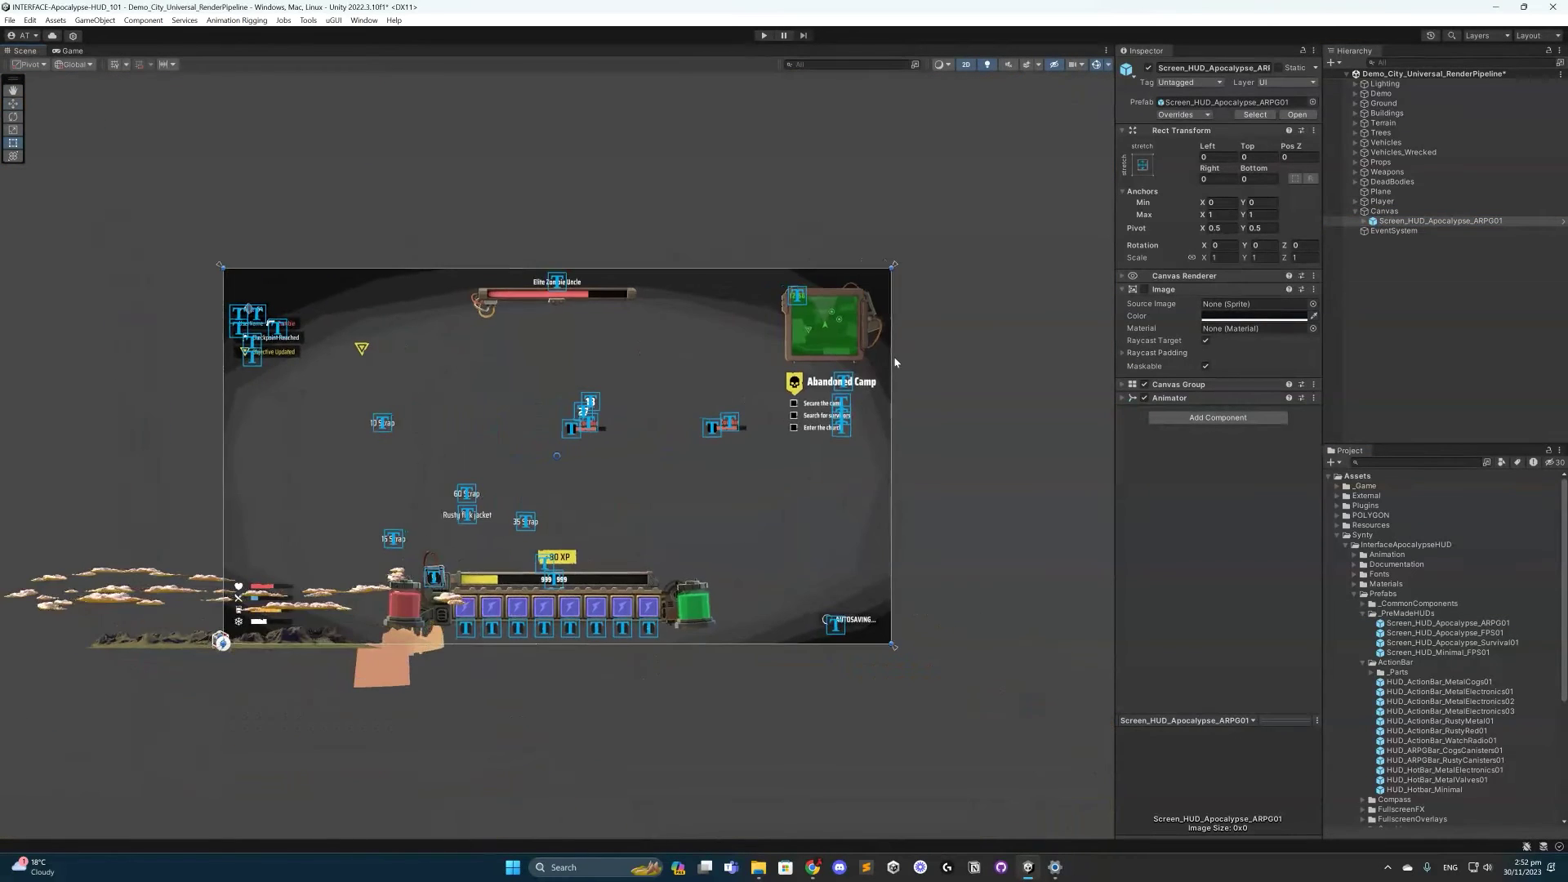
key("2")
key("w")
key("f")
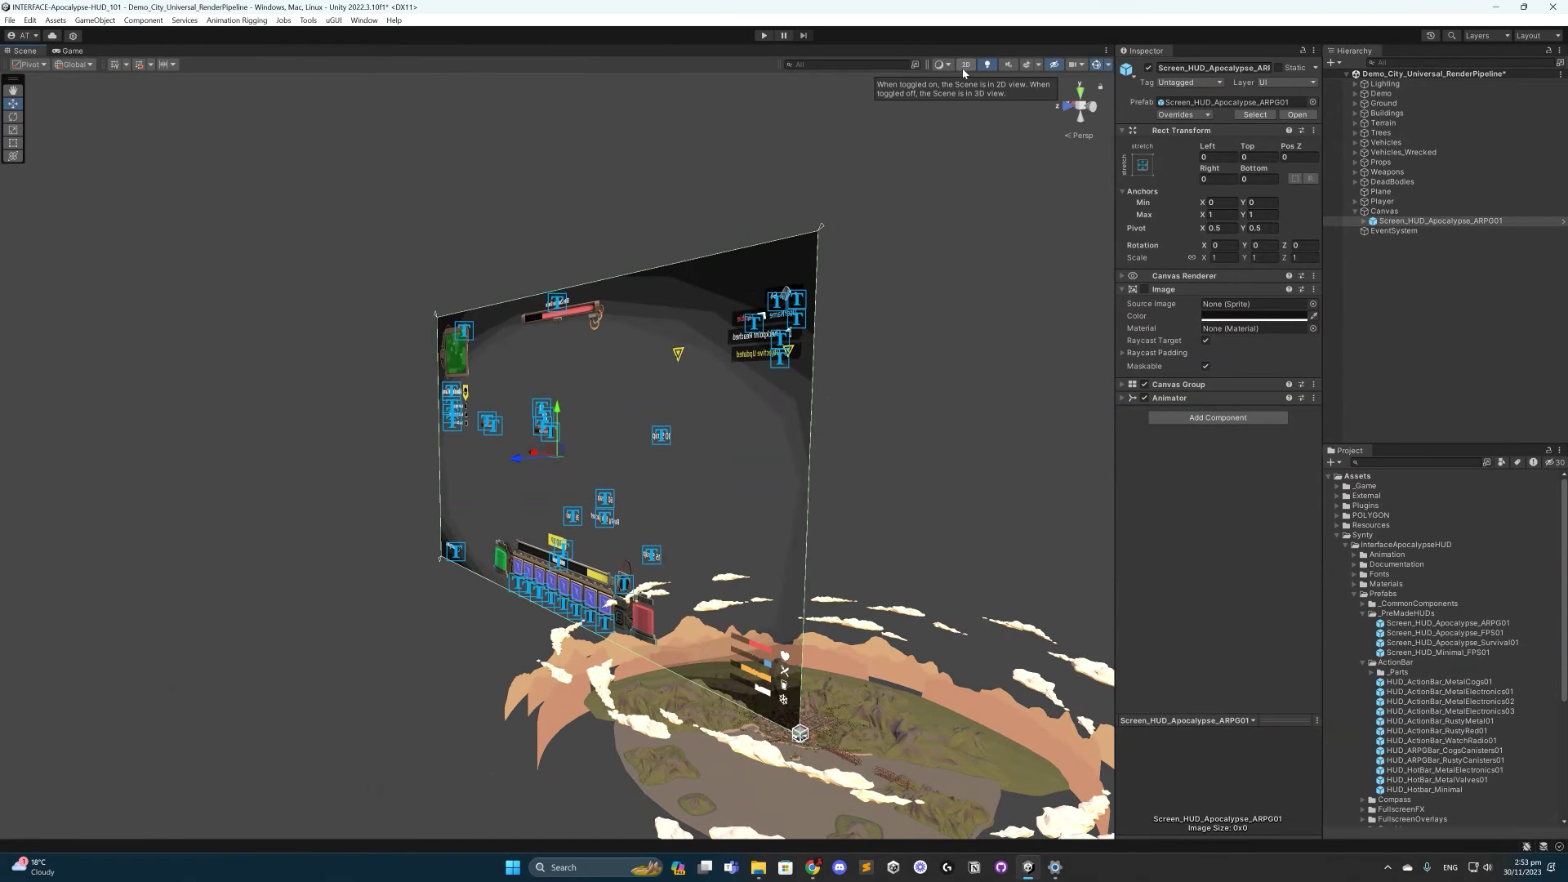
- Inspect the HUD flat in 2D mode, toggling the Gizmos icons off and on
left_click(965, 65)
middle_click_drag(605, 410, 669, 434)
scroll(668, 392, "up", 3)
key("2")
key("w")
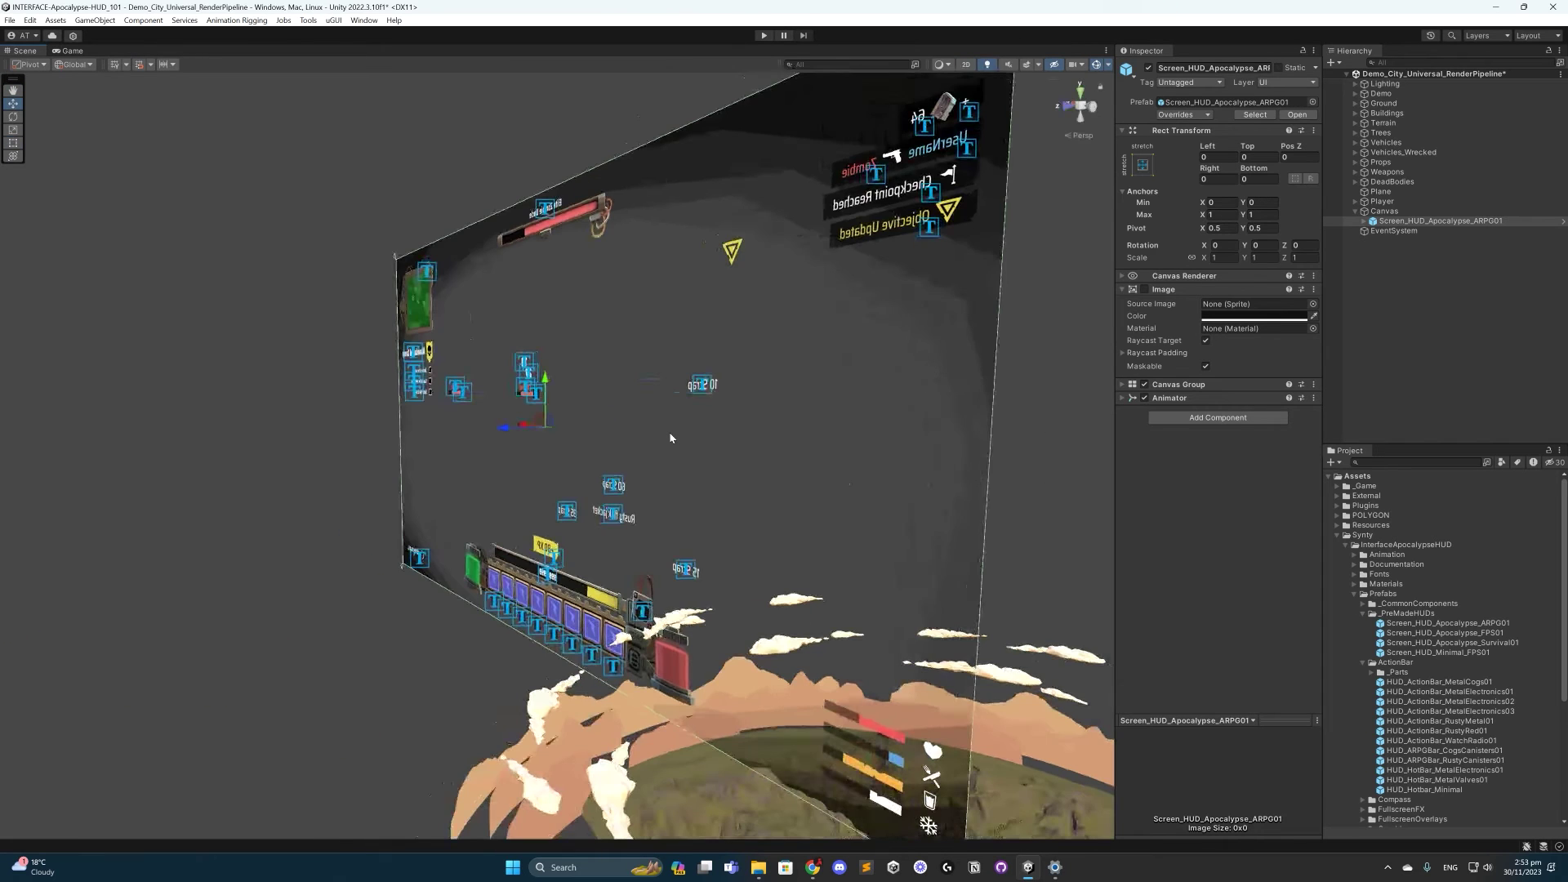
key("2")
key("t")
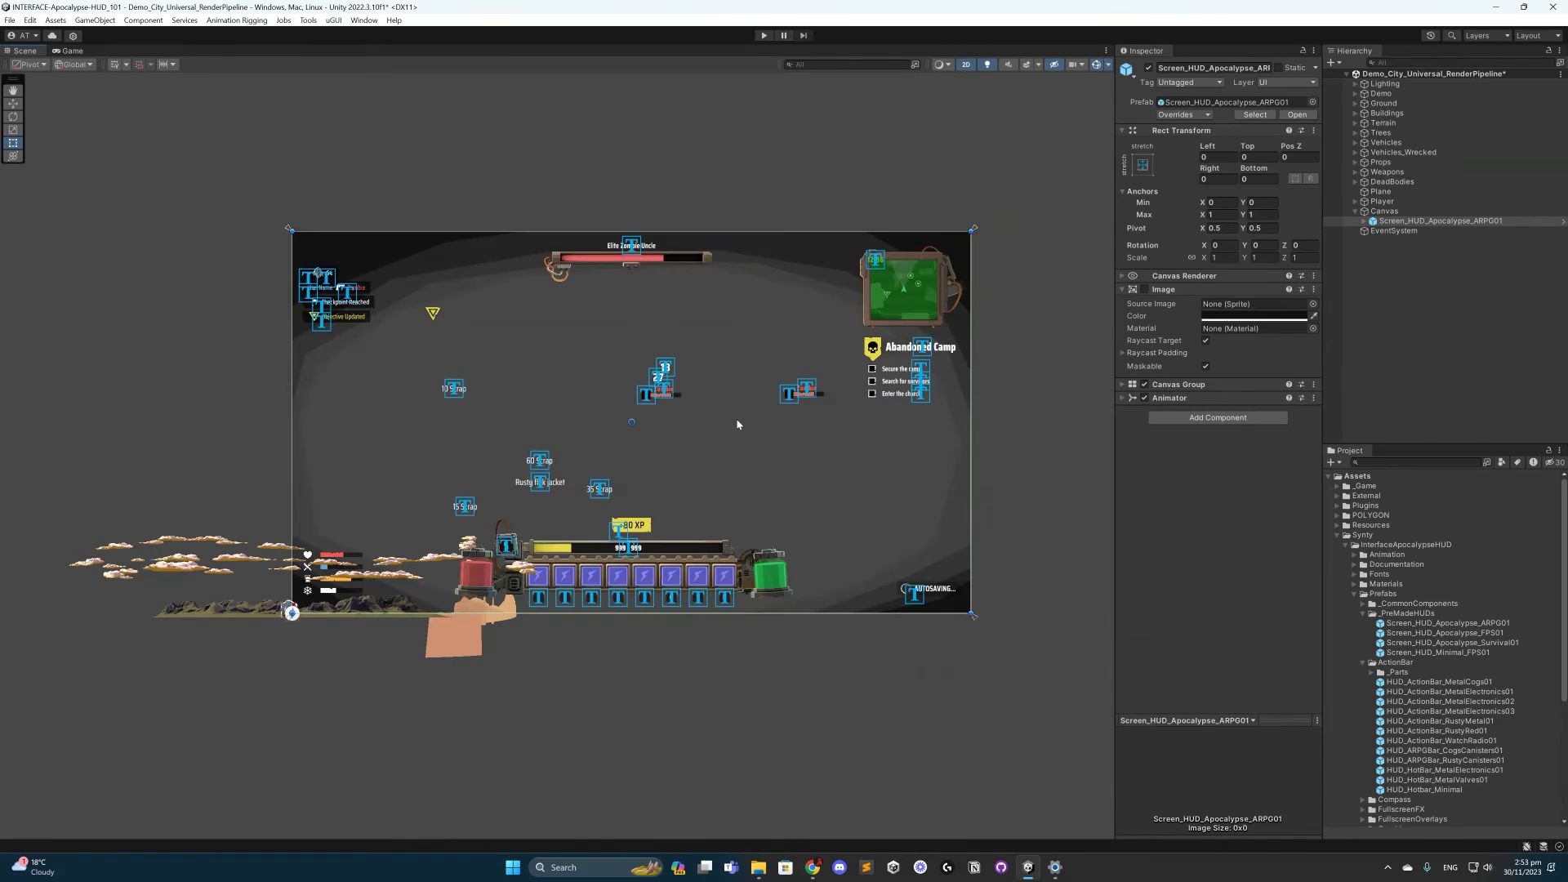
left_click(1044, 367)
left_click(1097, 65)
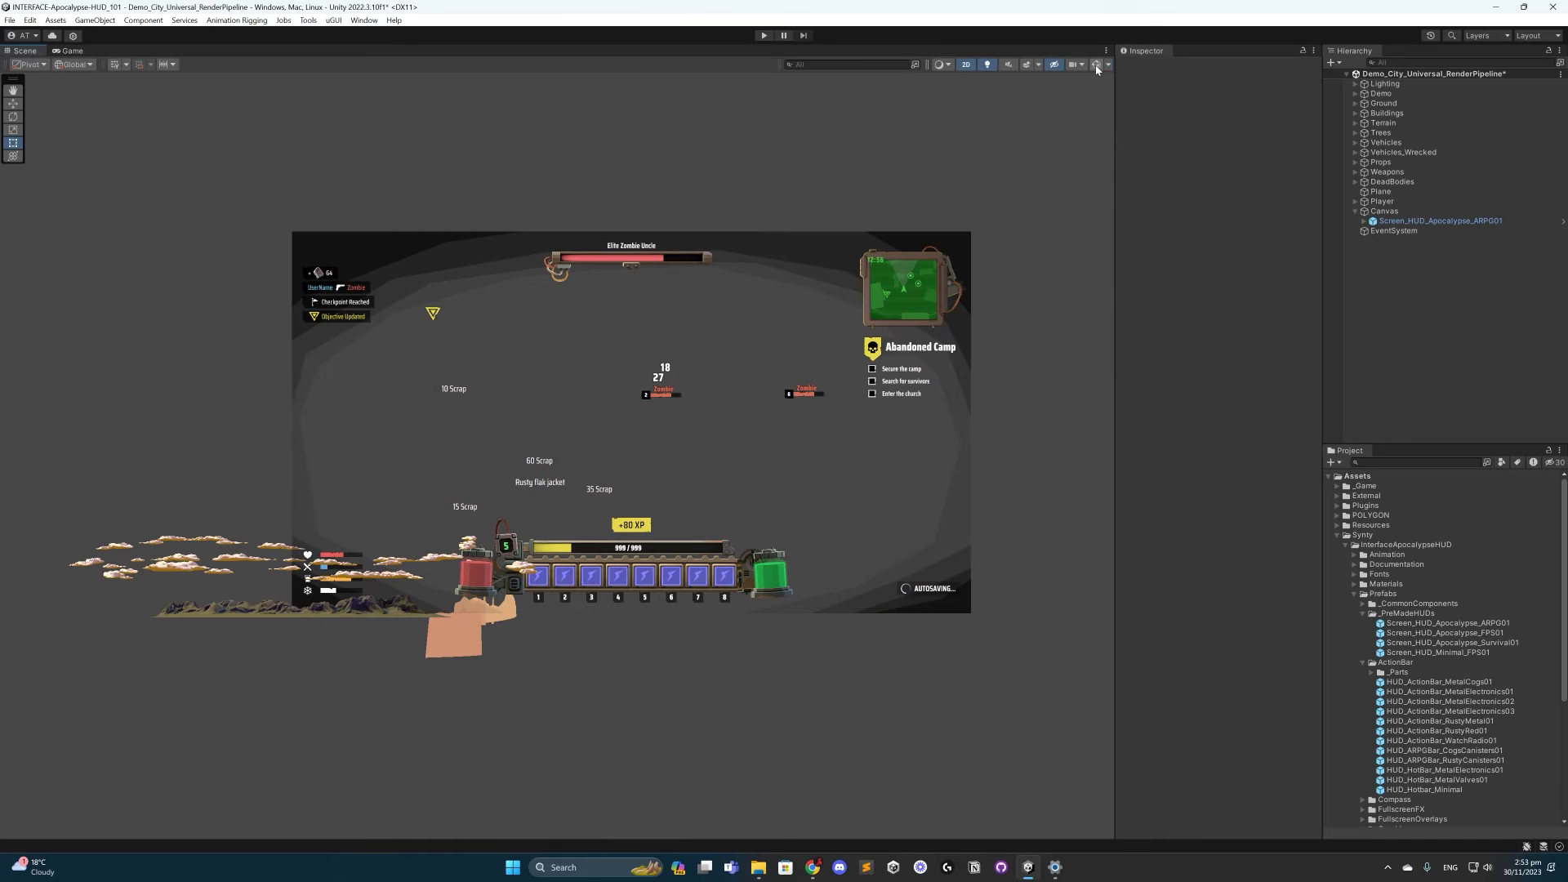
left_click(1097, 66)
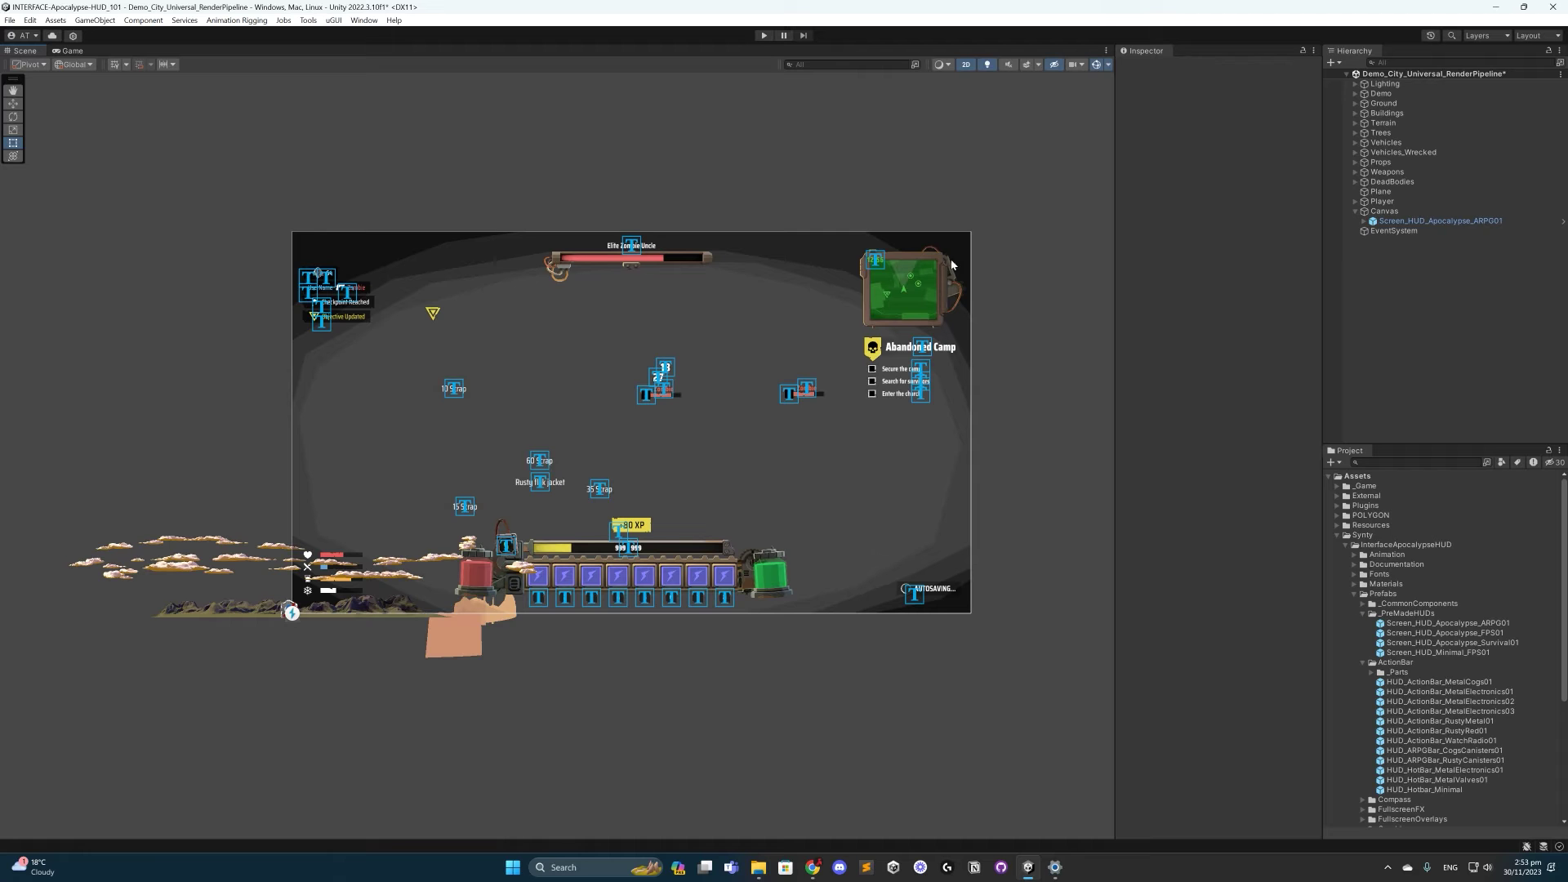
- Examine the SPR_Vignette element and the Canvas, then view the HUD in the Game tab
left_click(783, 587)
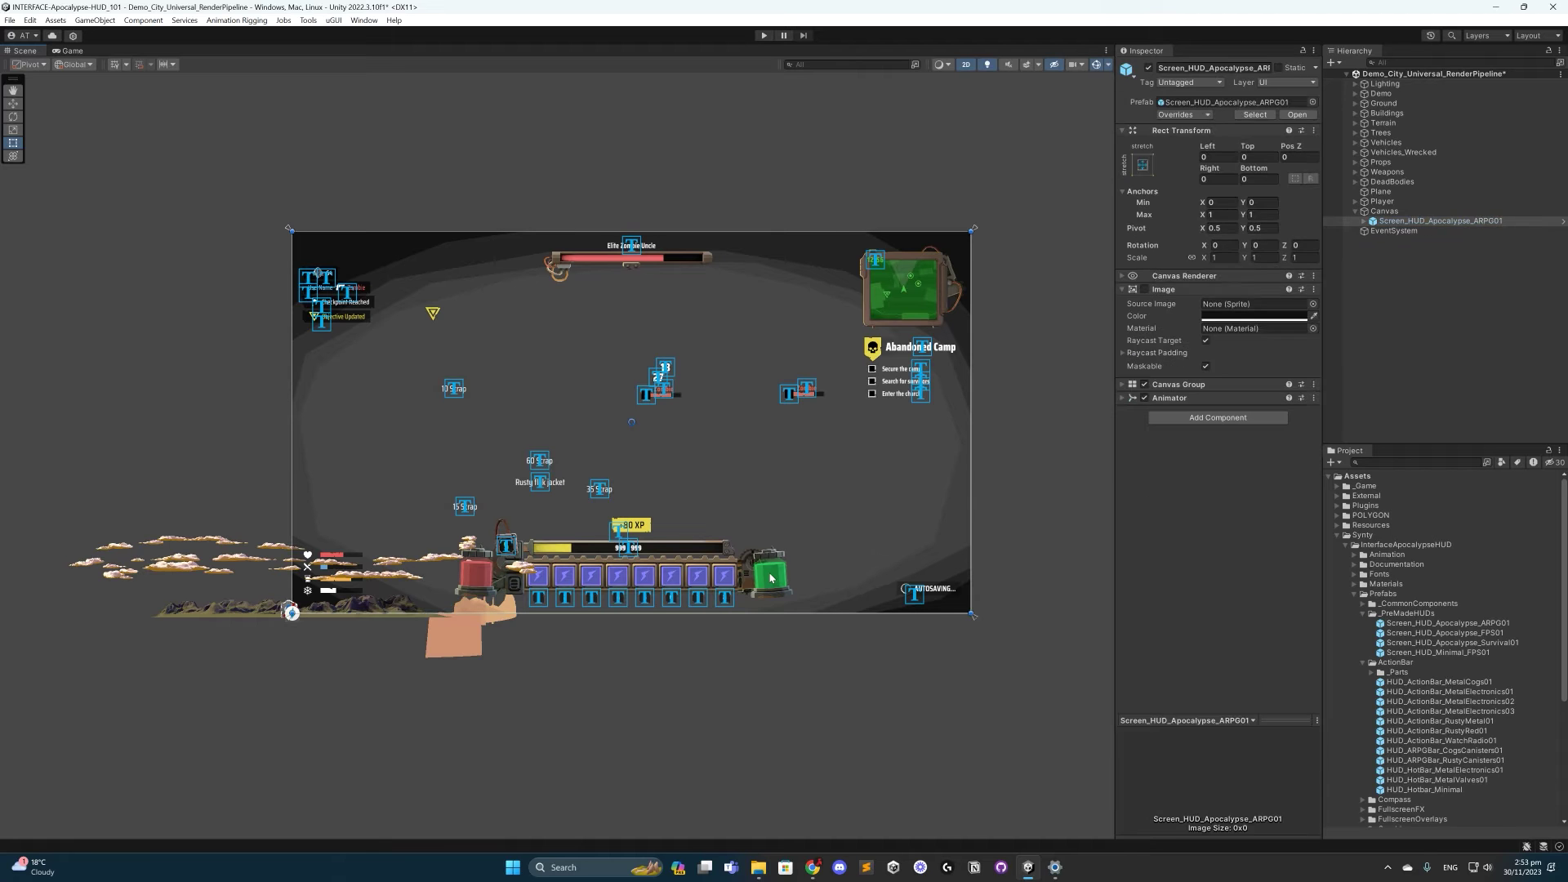
key("2")
left_click_drag(770, 579, 522, 498, "alt")
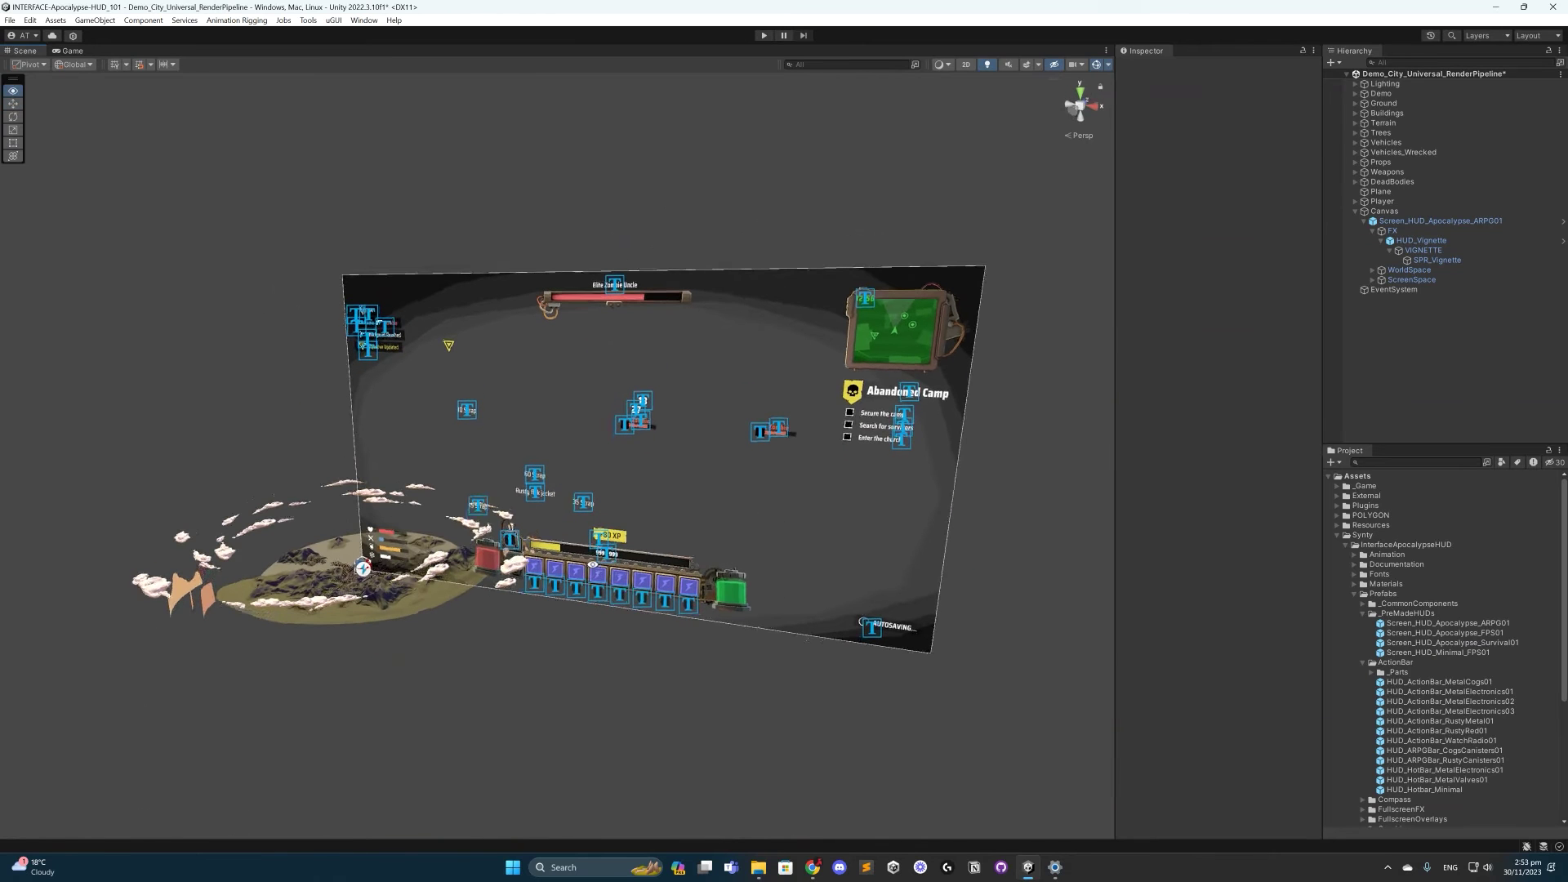
left_click(1386, 213)
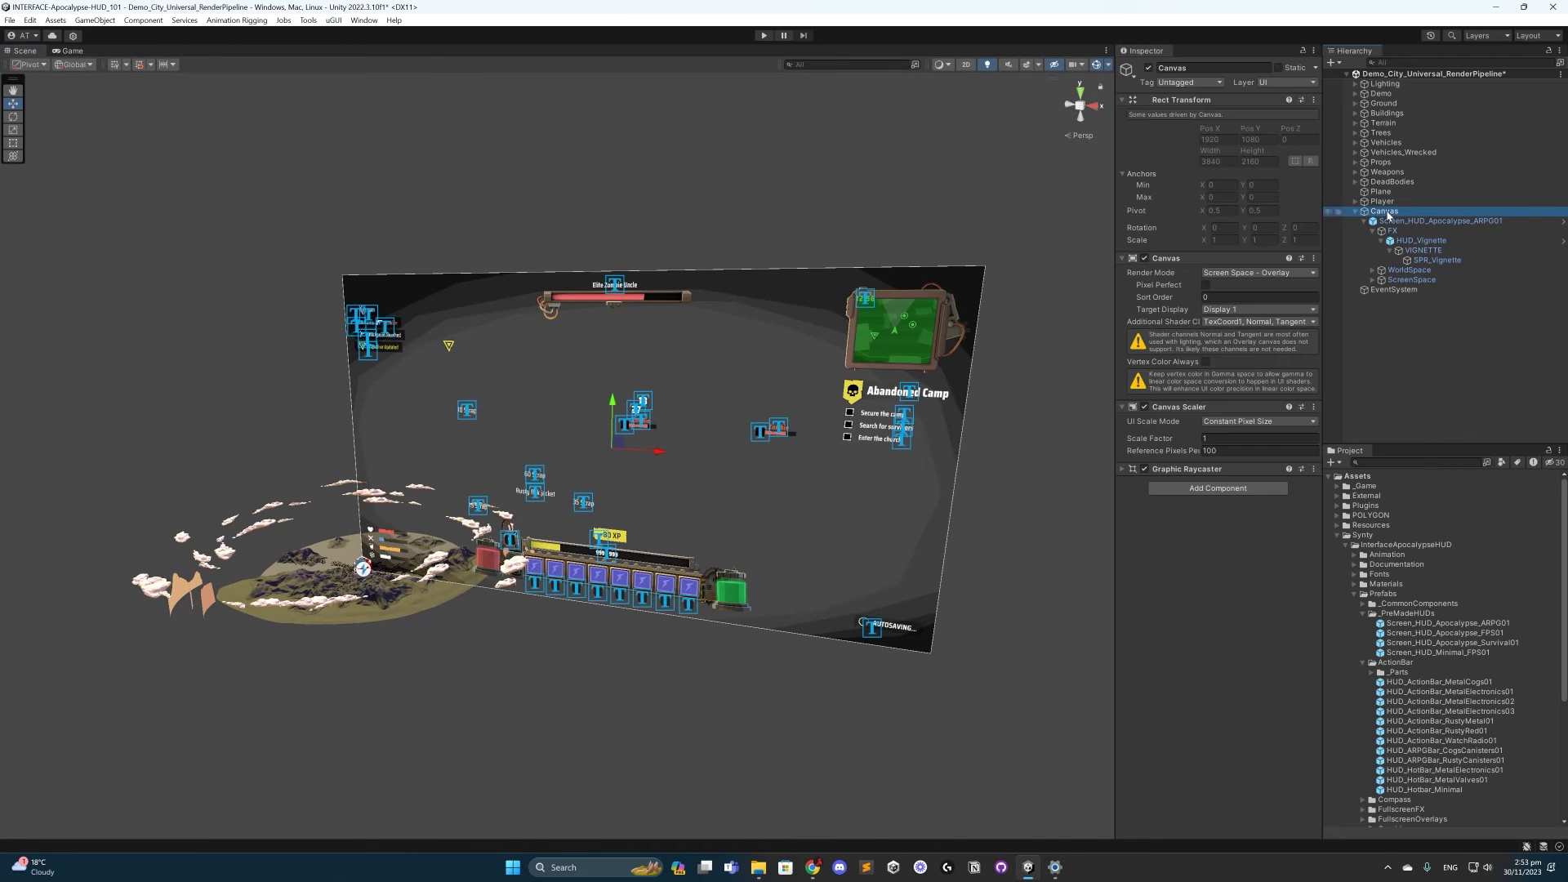
key("2")
key("t")
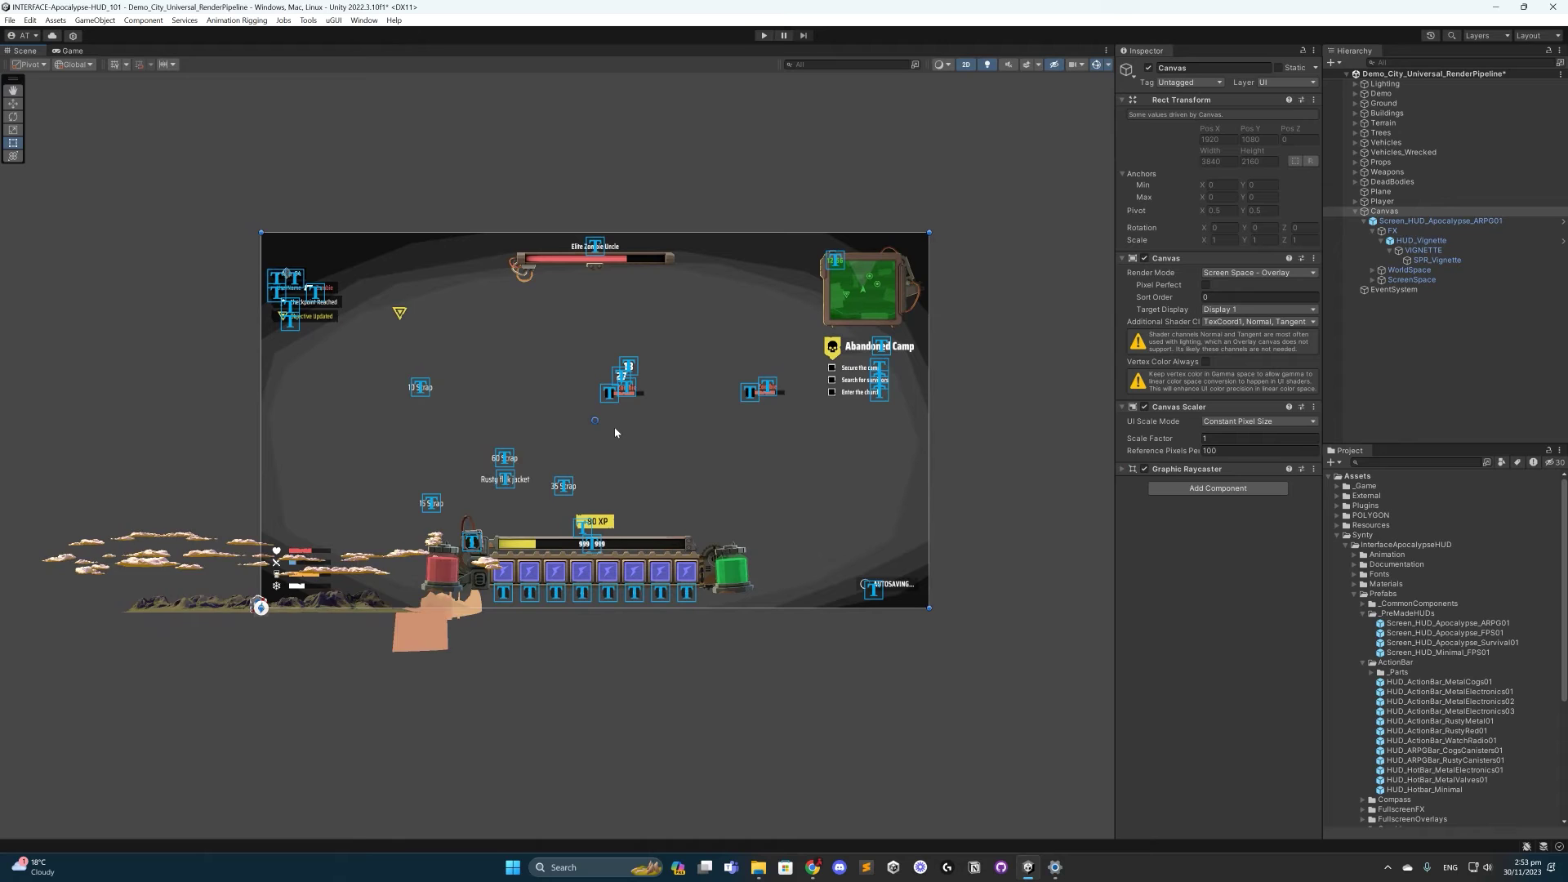
key("shift+h")
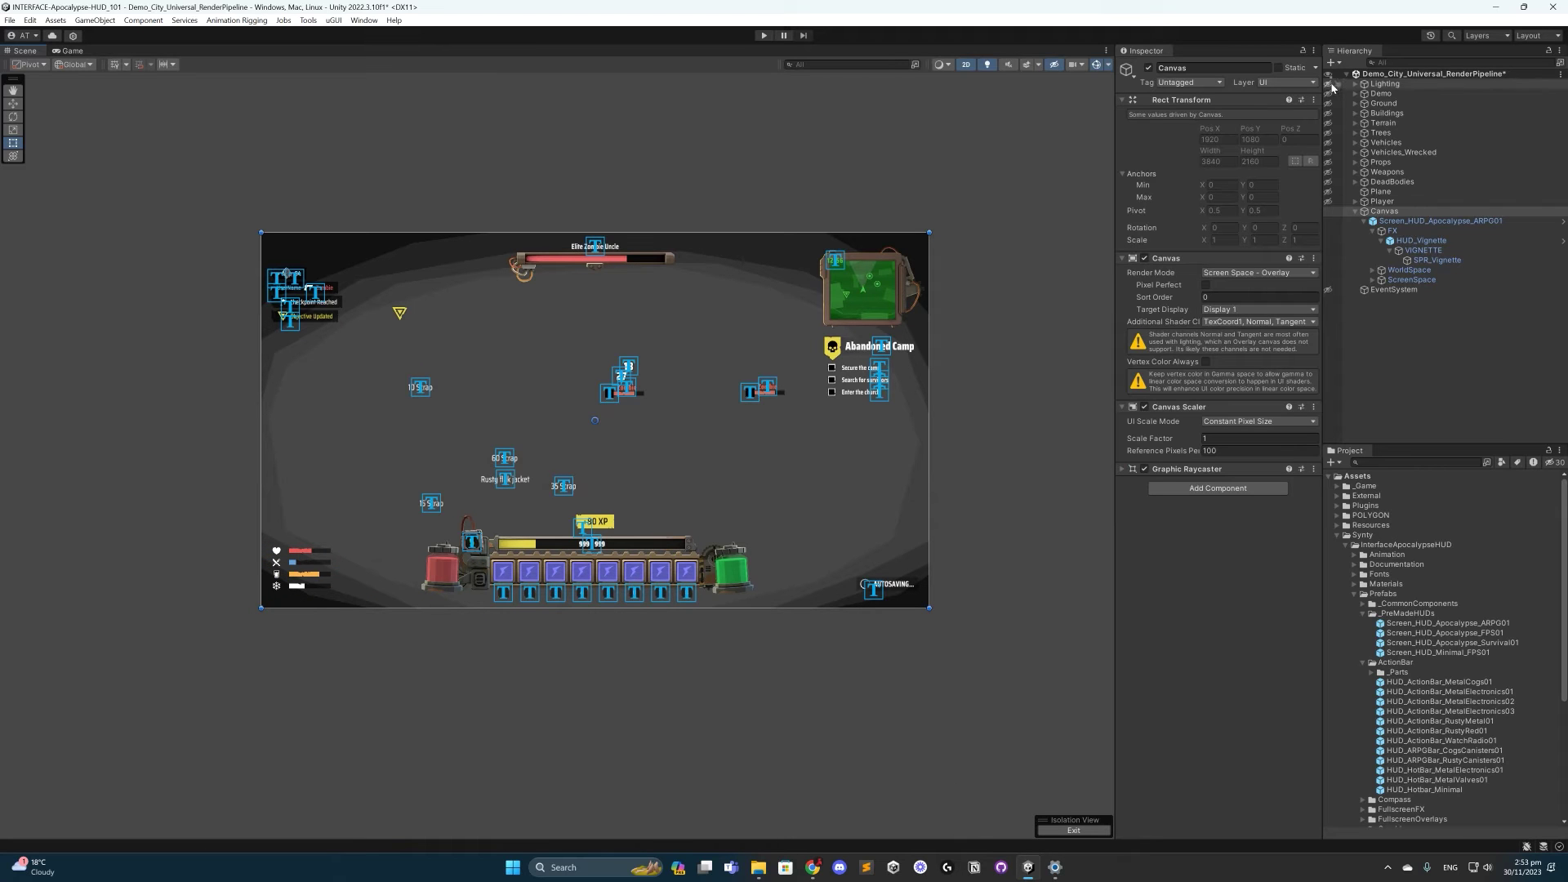
left_click(1356, 211)
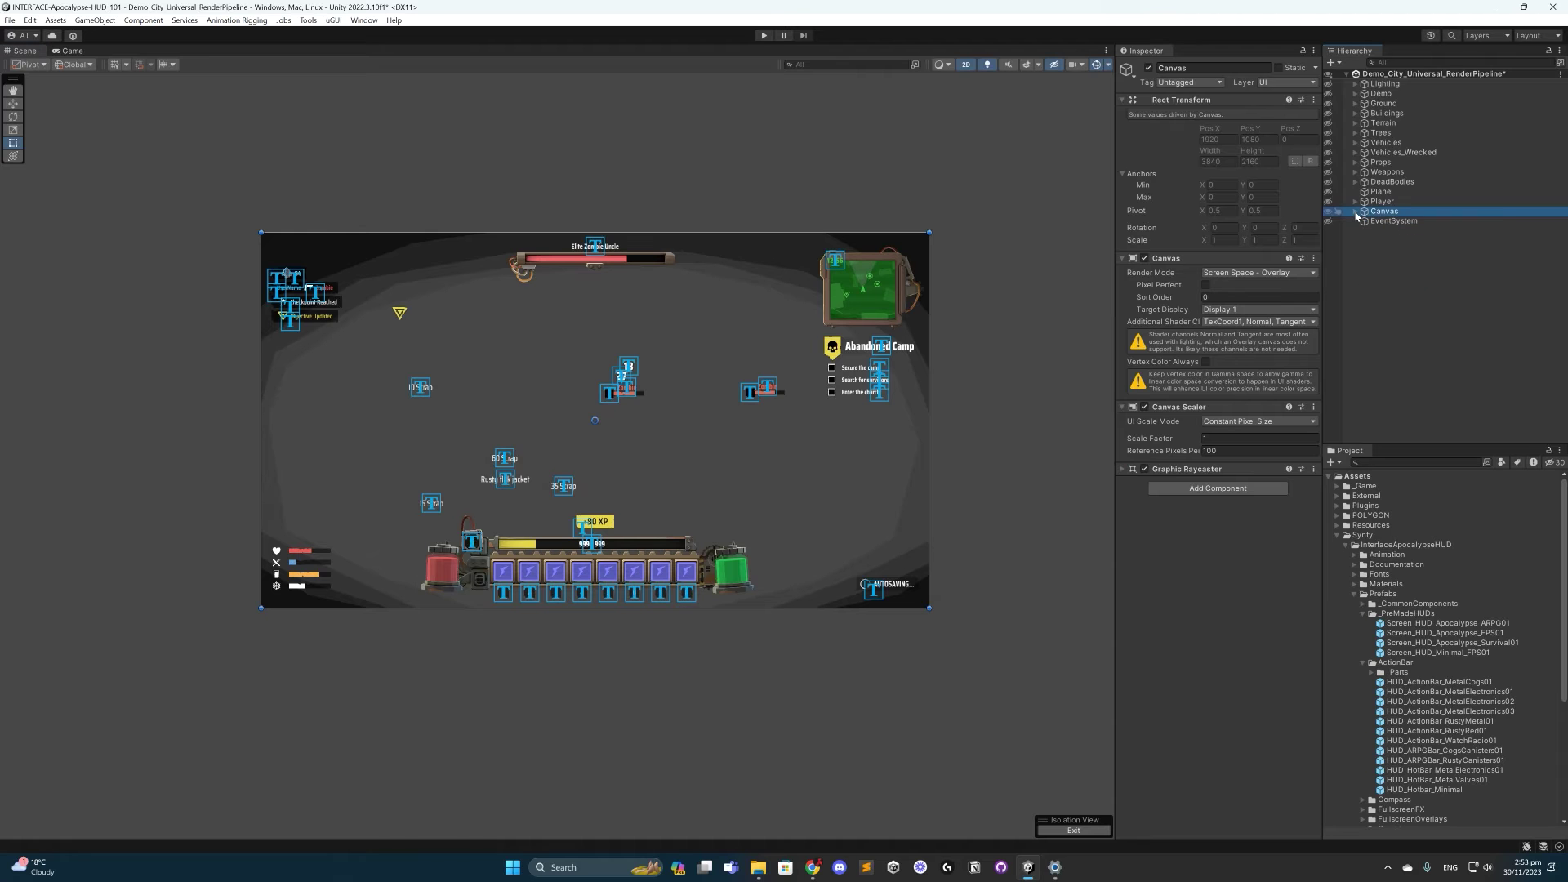
left_click(1356, 211)
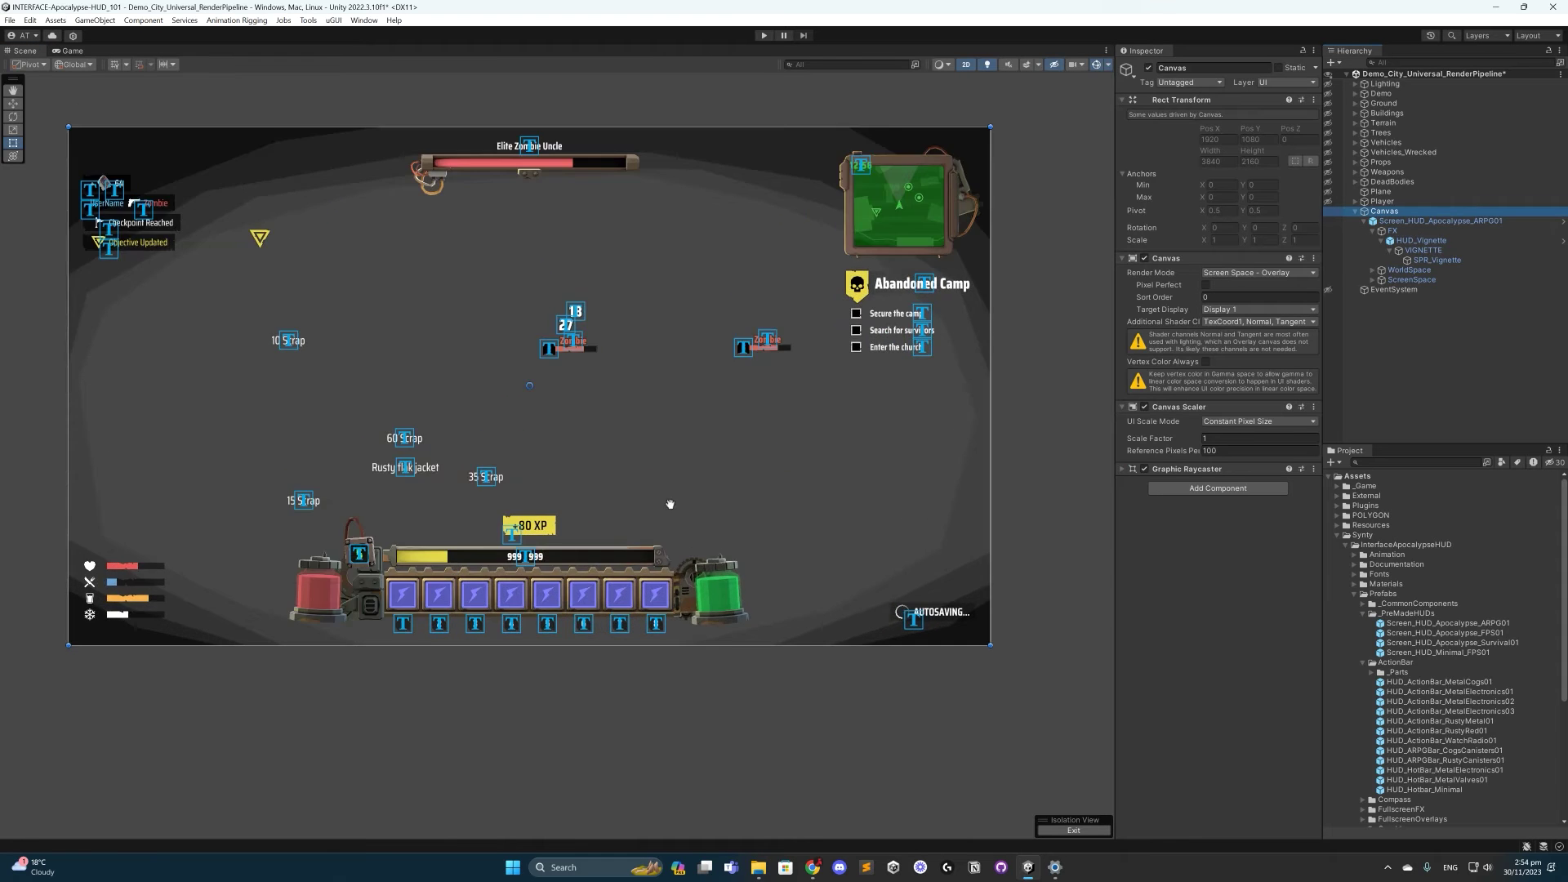
left_click(71, 51)
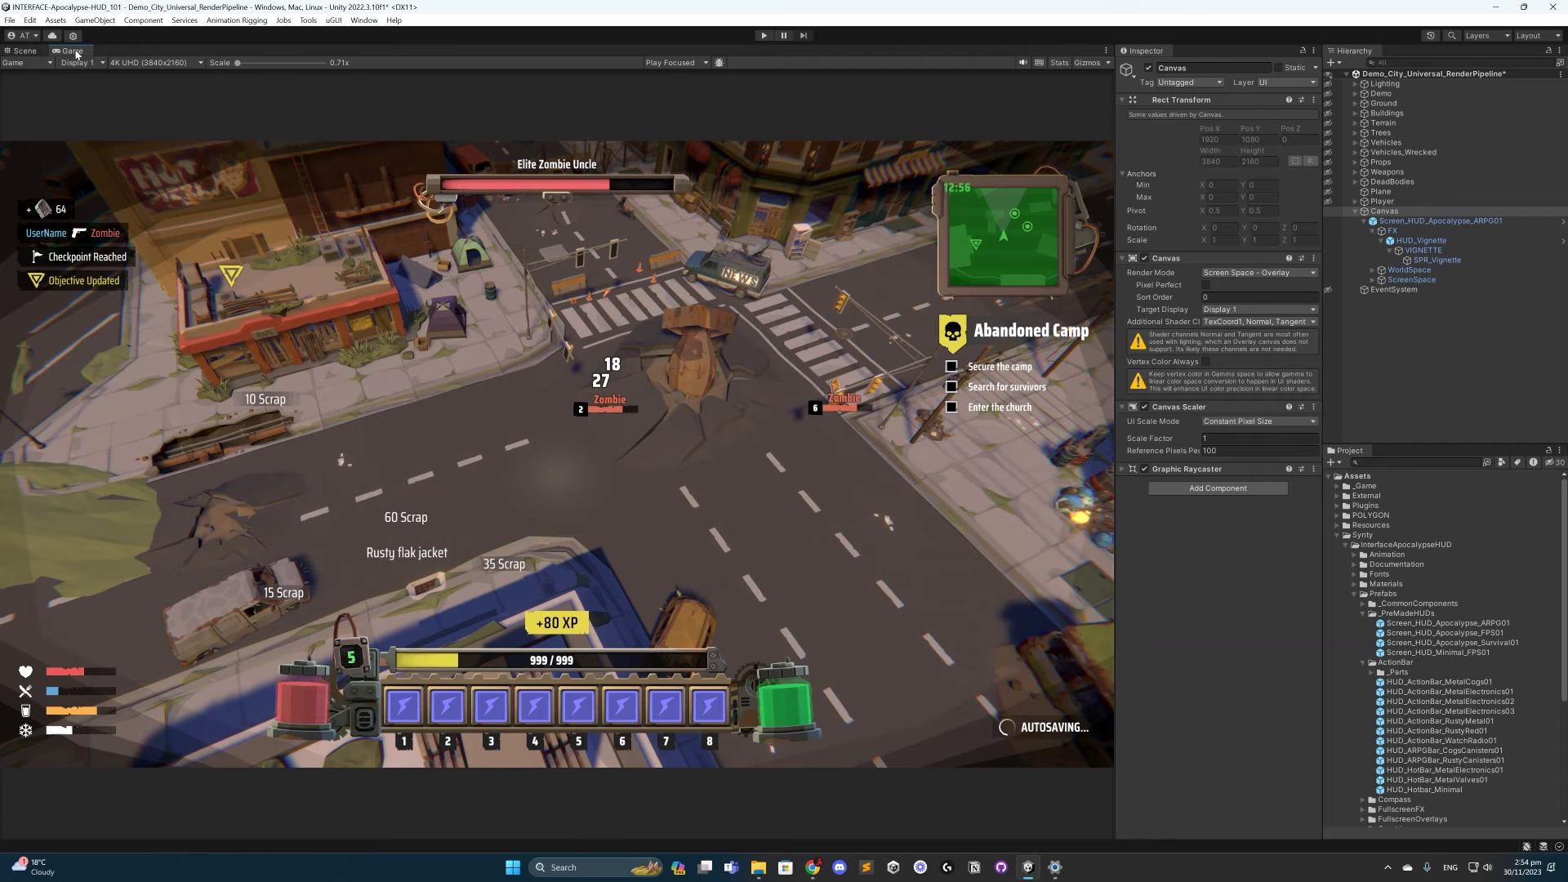
- Try Free Aspect, 16:9 and Full HD 1920x1080 Game view sizes with the Canvas selected
left_click(128, 62)
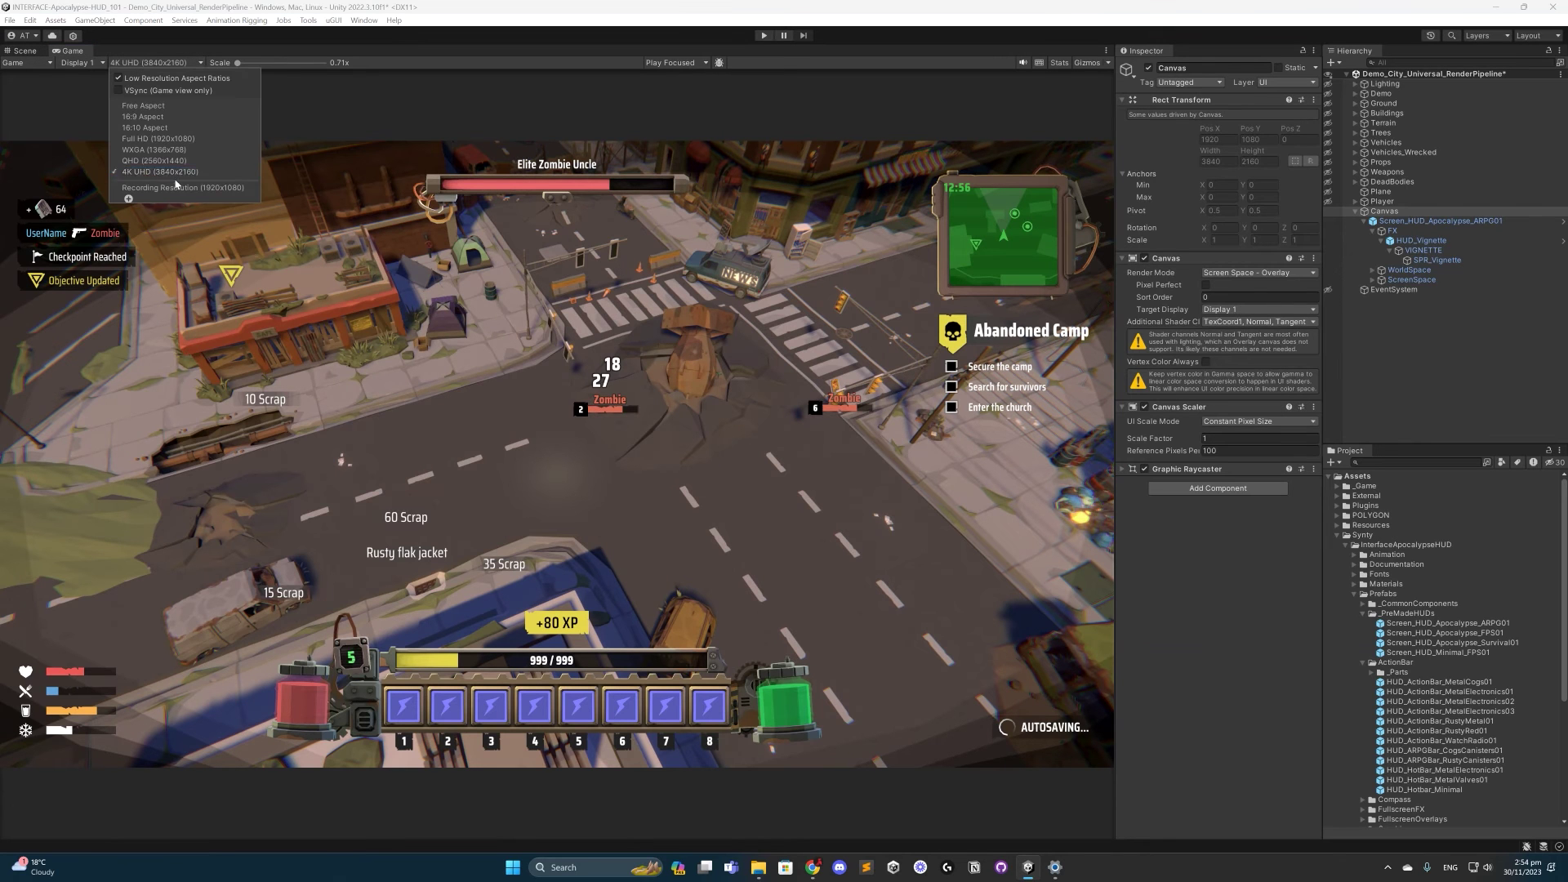
left_click(144, 106)
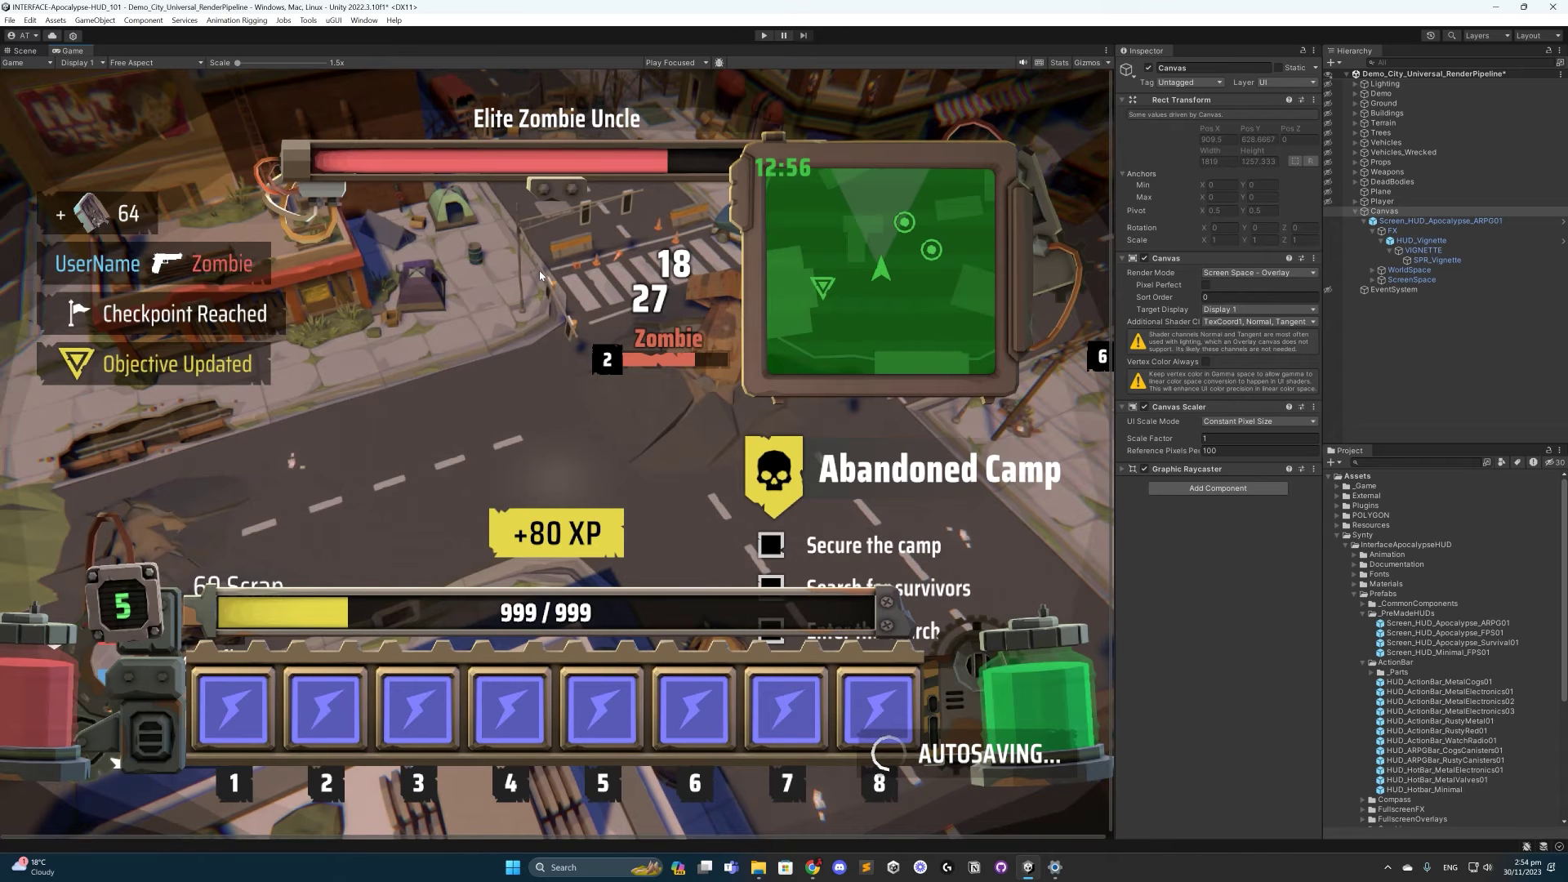
left_click(156, 62)
left_click(199, 140)
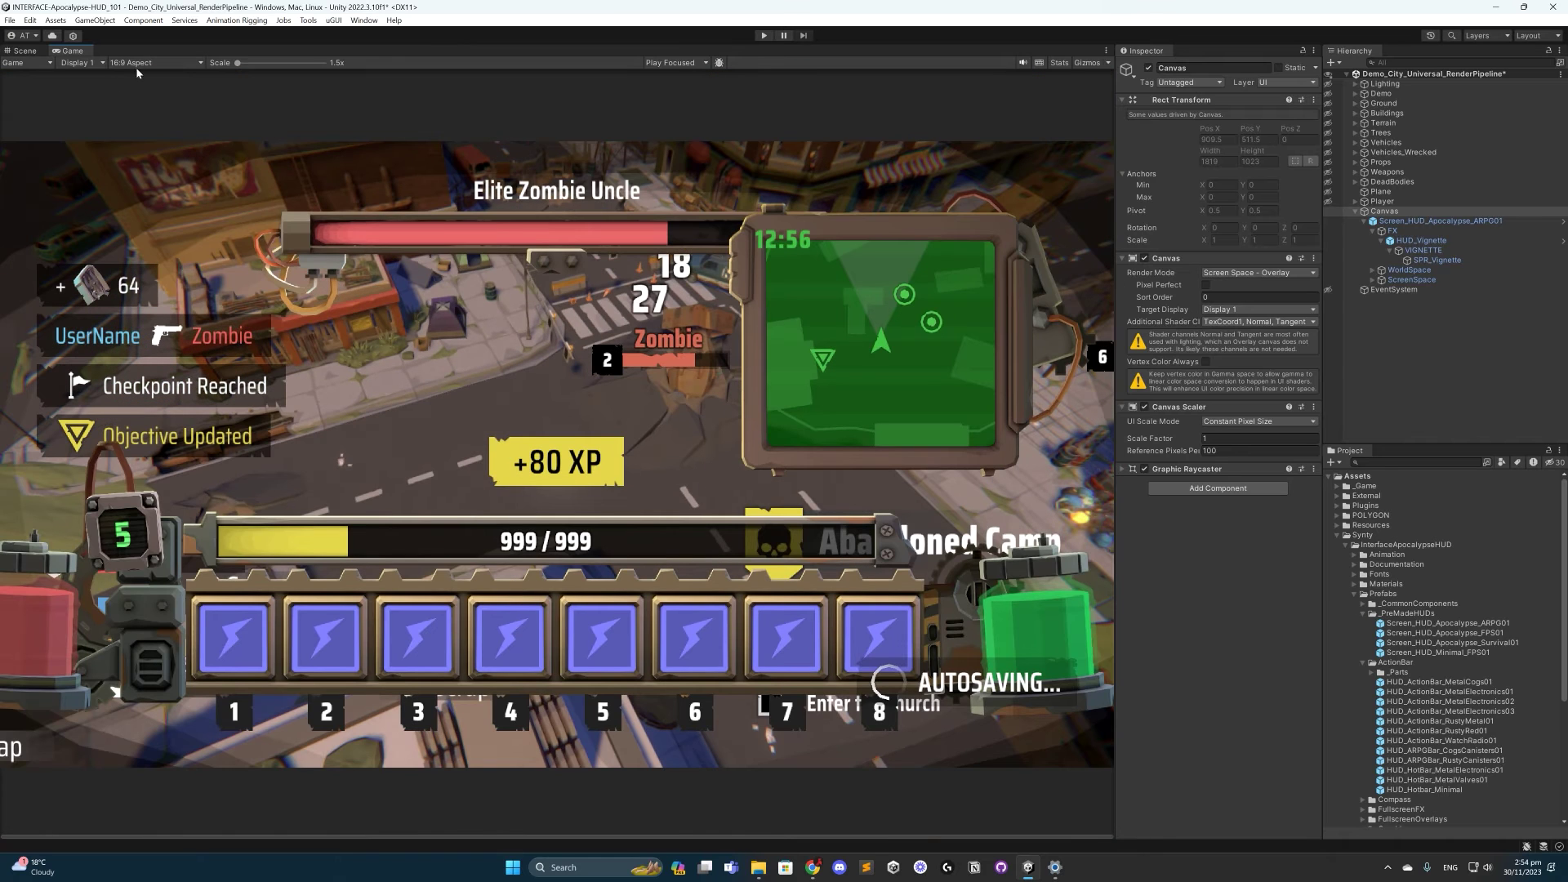
left_click(30, 53)
key("f")
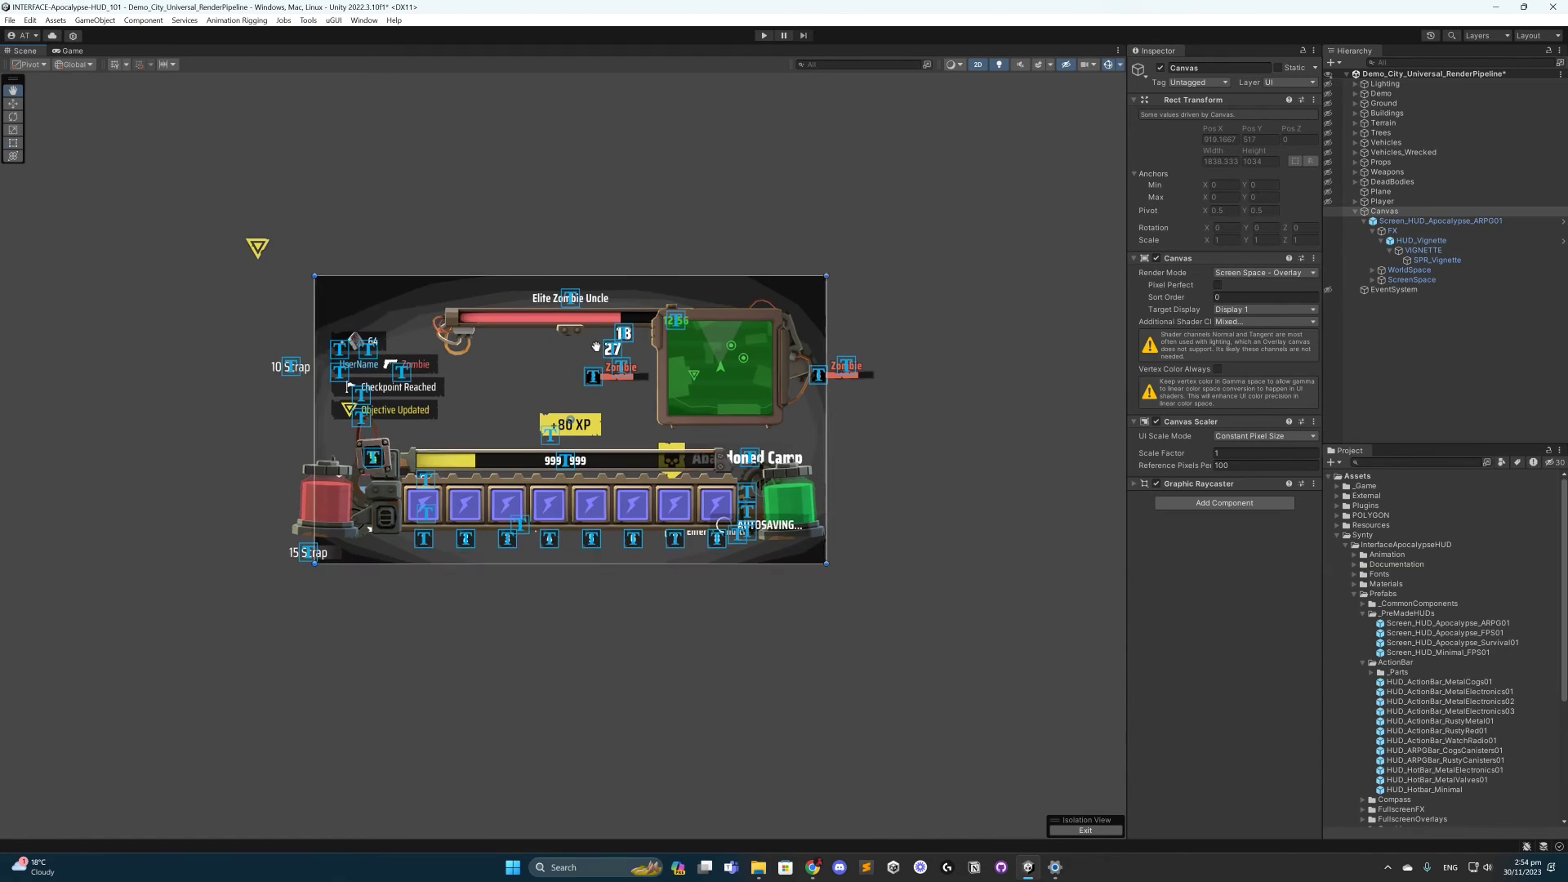
middle_click_drag(596, 347, 622, 355)
left_click(1384, 212)
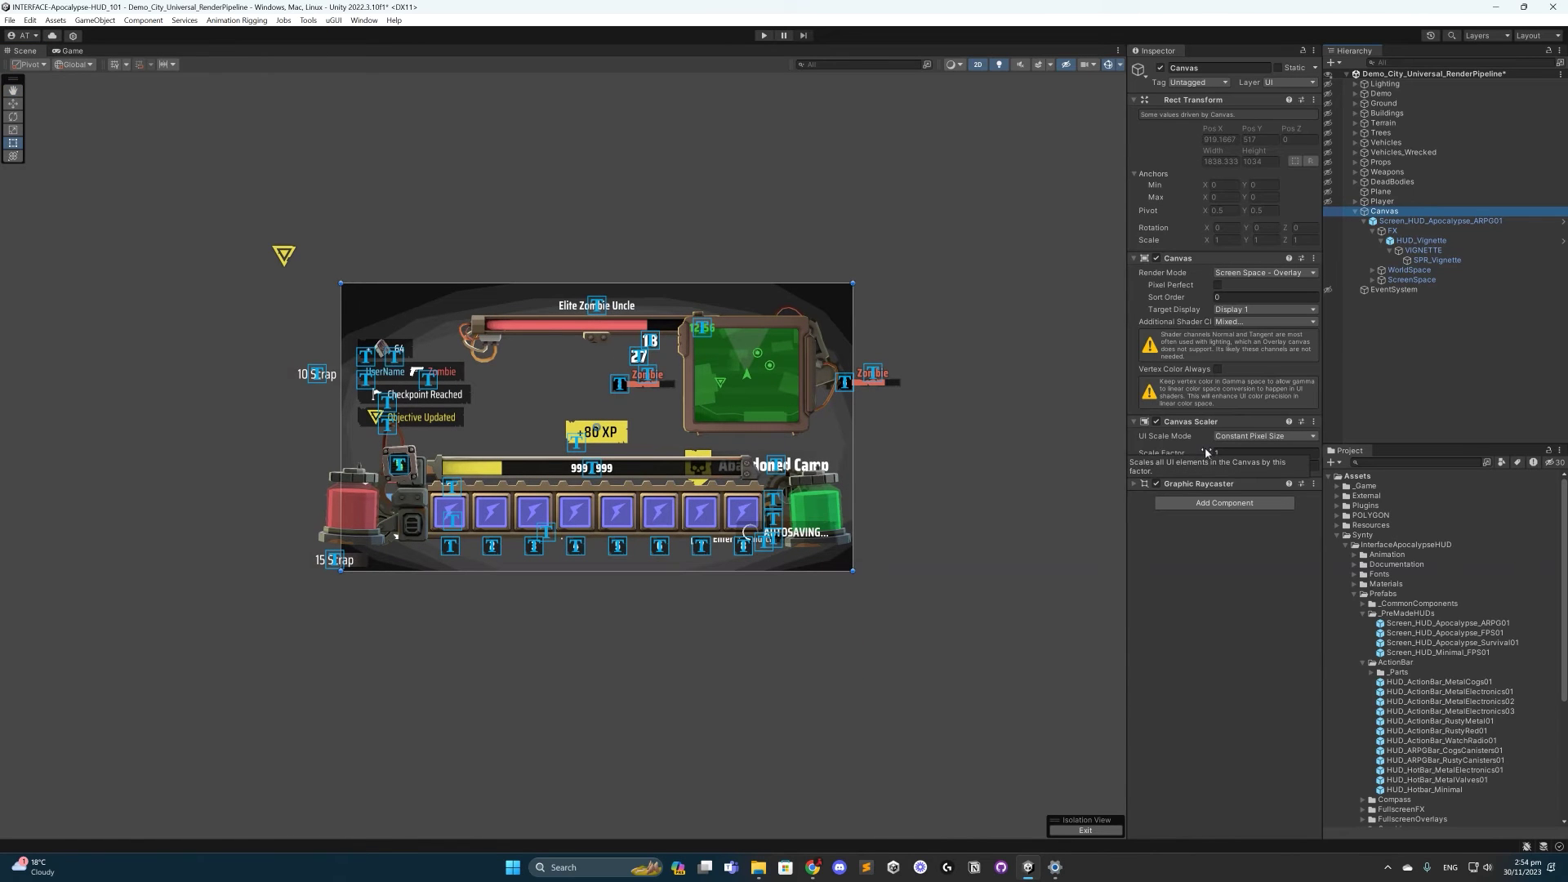
left_click(72, 51)
left_click(155, 63)
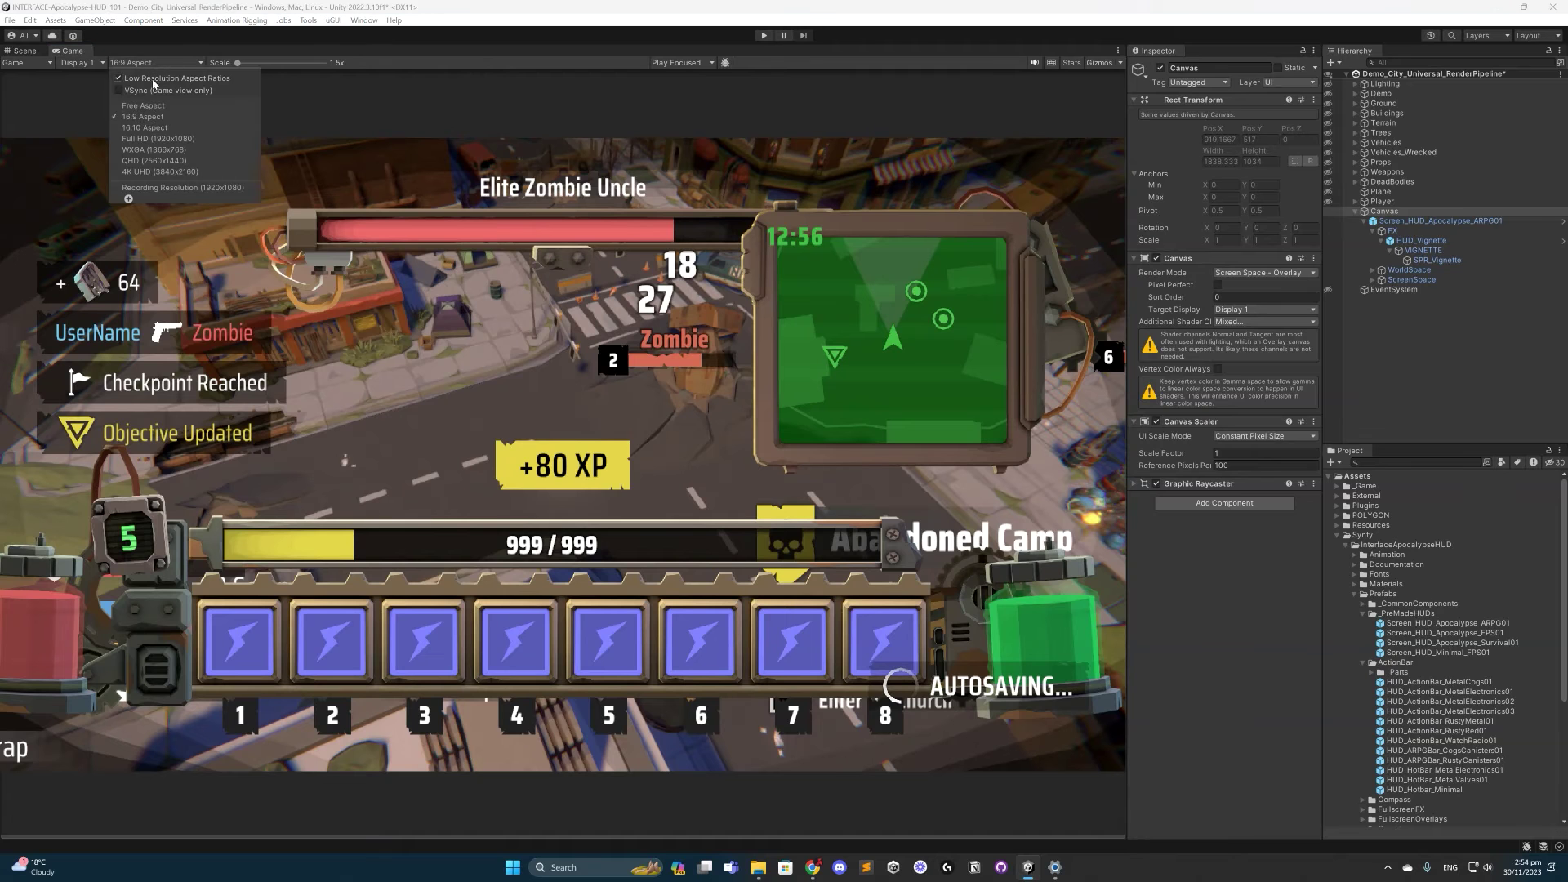
left_click(160, 139)
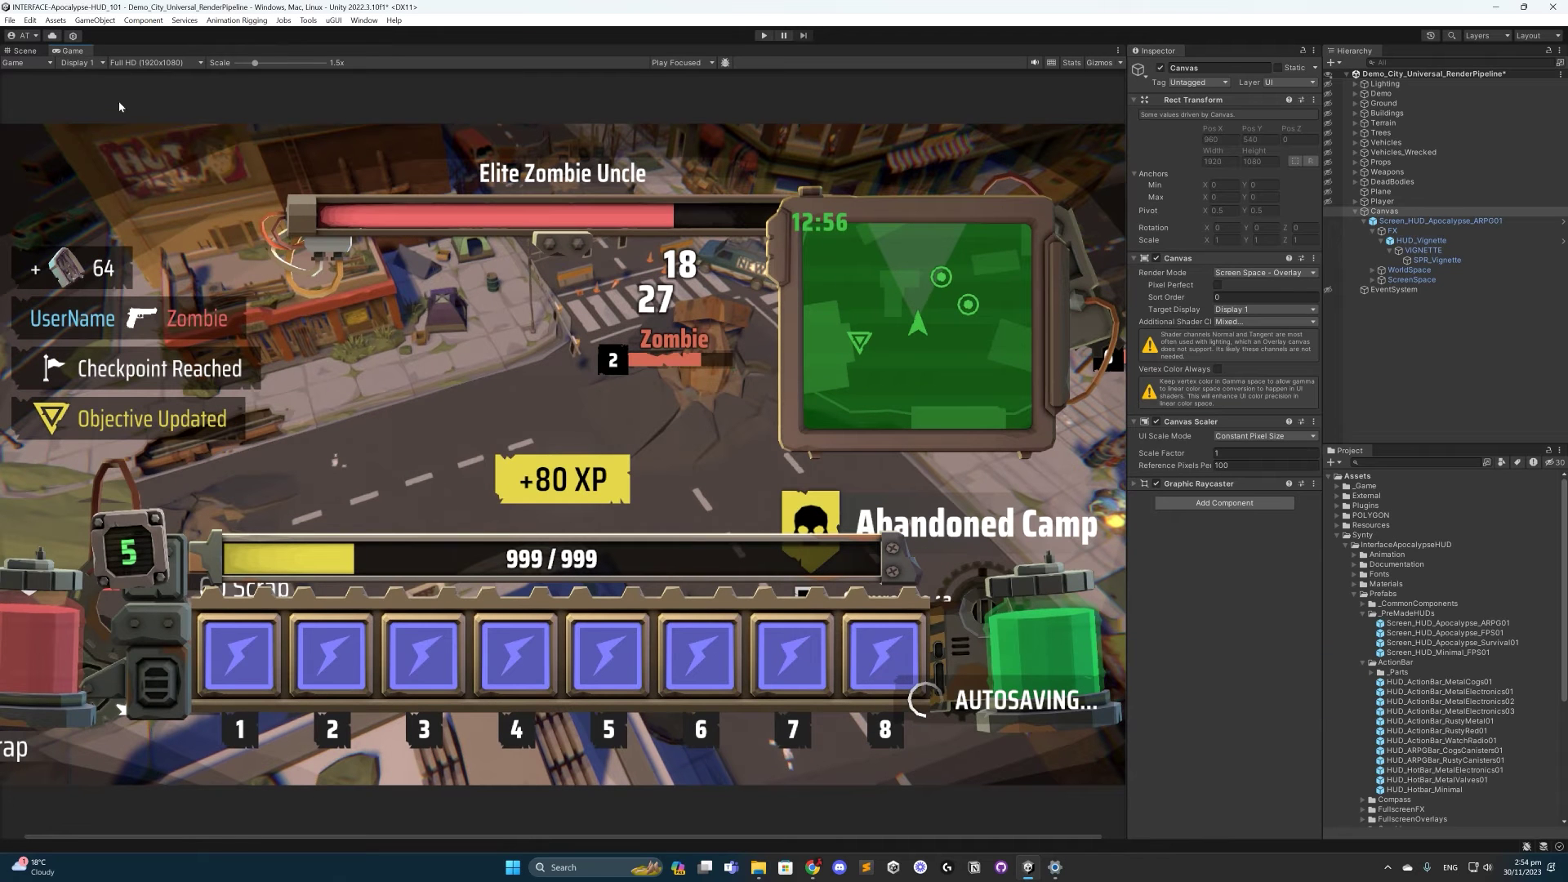
- Set the Canvas Scaler Scale Factor to .5 and compare Free Aspect and 16:9
left_click(1228, 452)
type(".5")
left_click(159, 63)
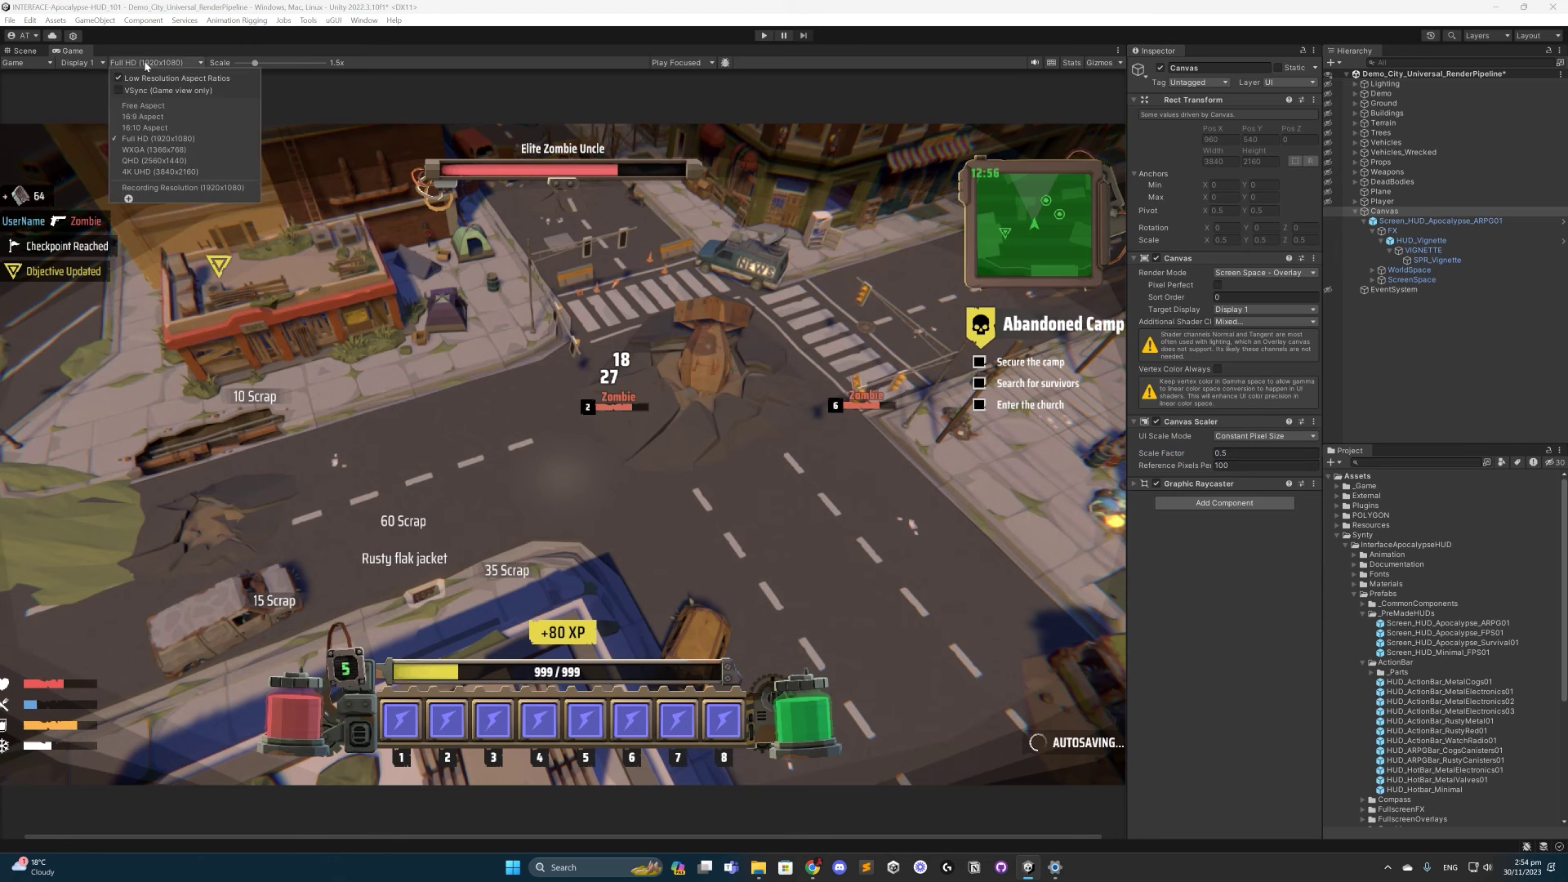
left_click(149, 106)
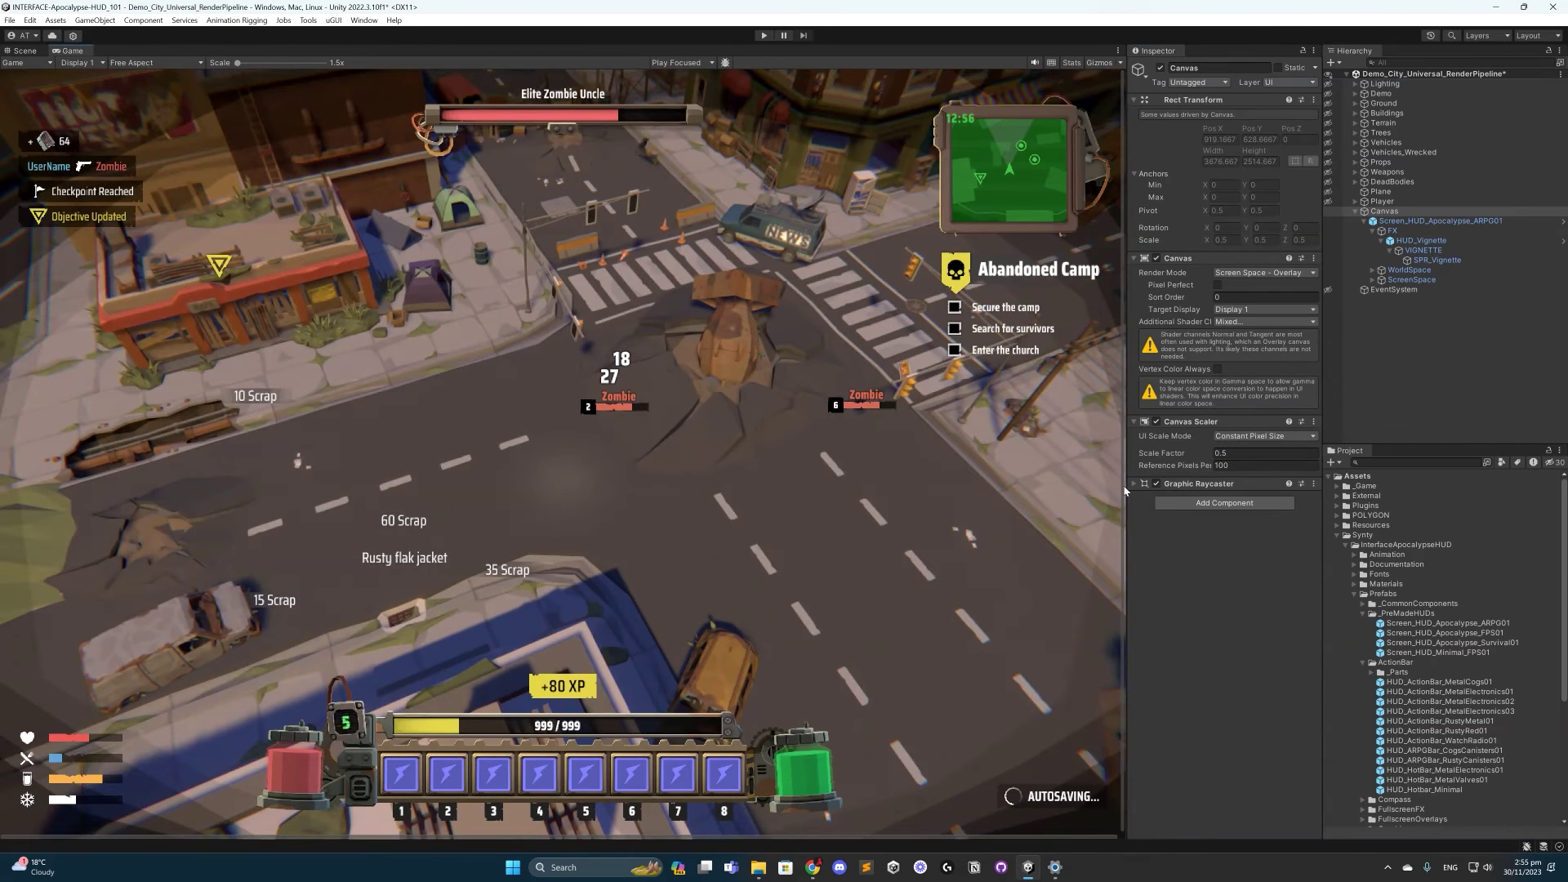
left_click_drag(1127, 490, 972, 492)
left_click(178, 150)
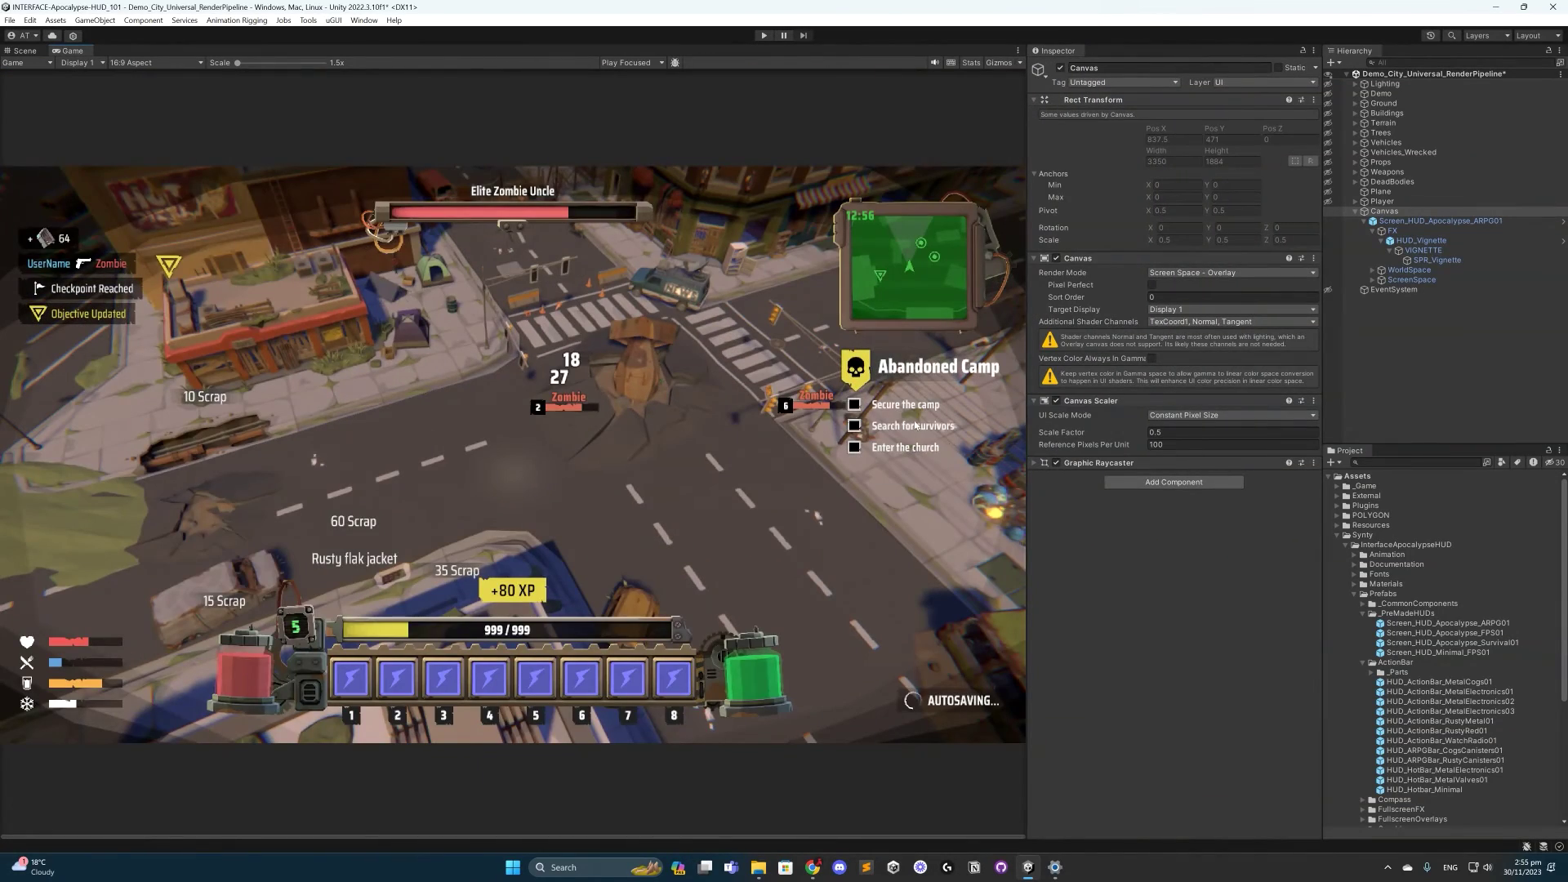
left_click_drag(1021, 493, 1102, 488)
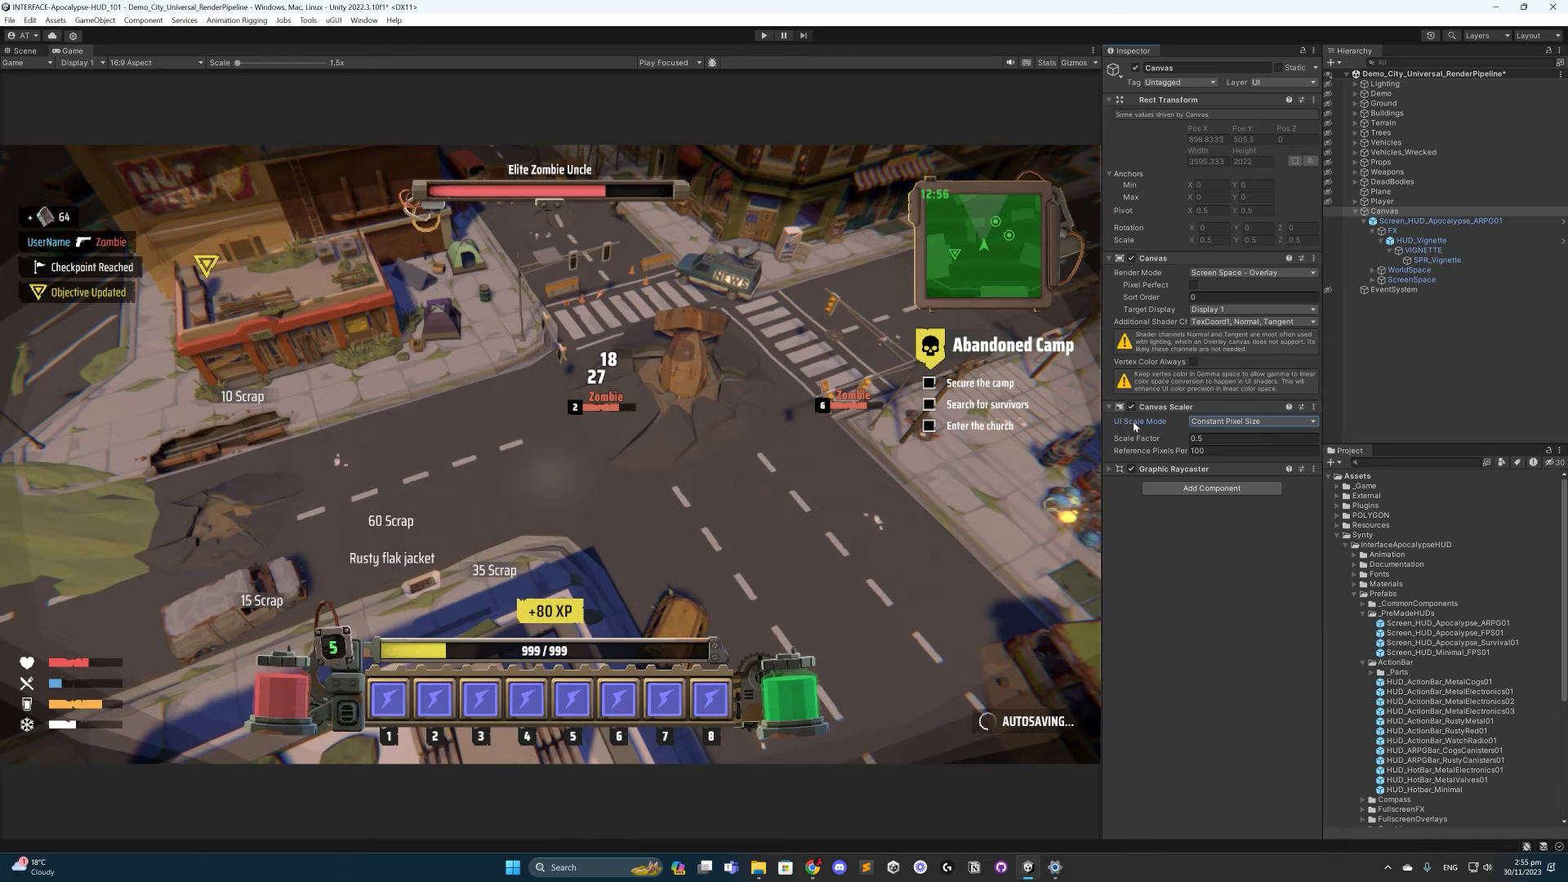
- Set UI Scale Mode to Scale With Screen Size, reference 3840 x 2160, Match 1
left_click(1229, 422)
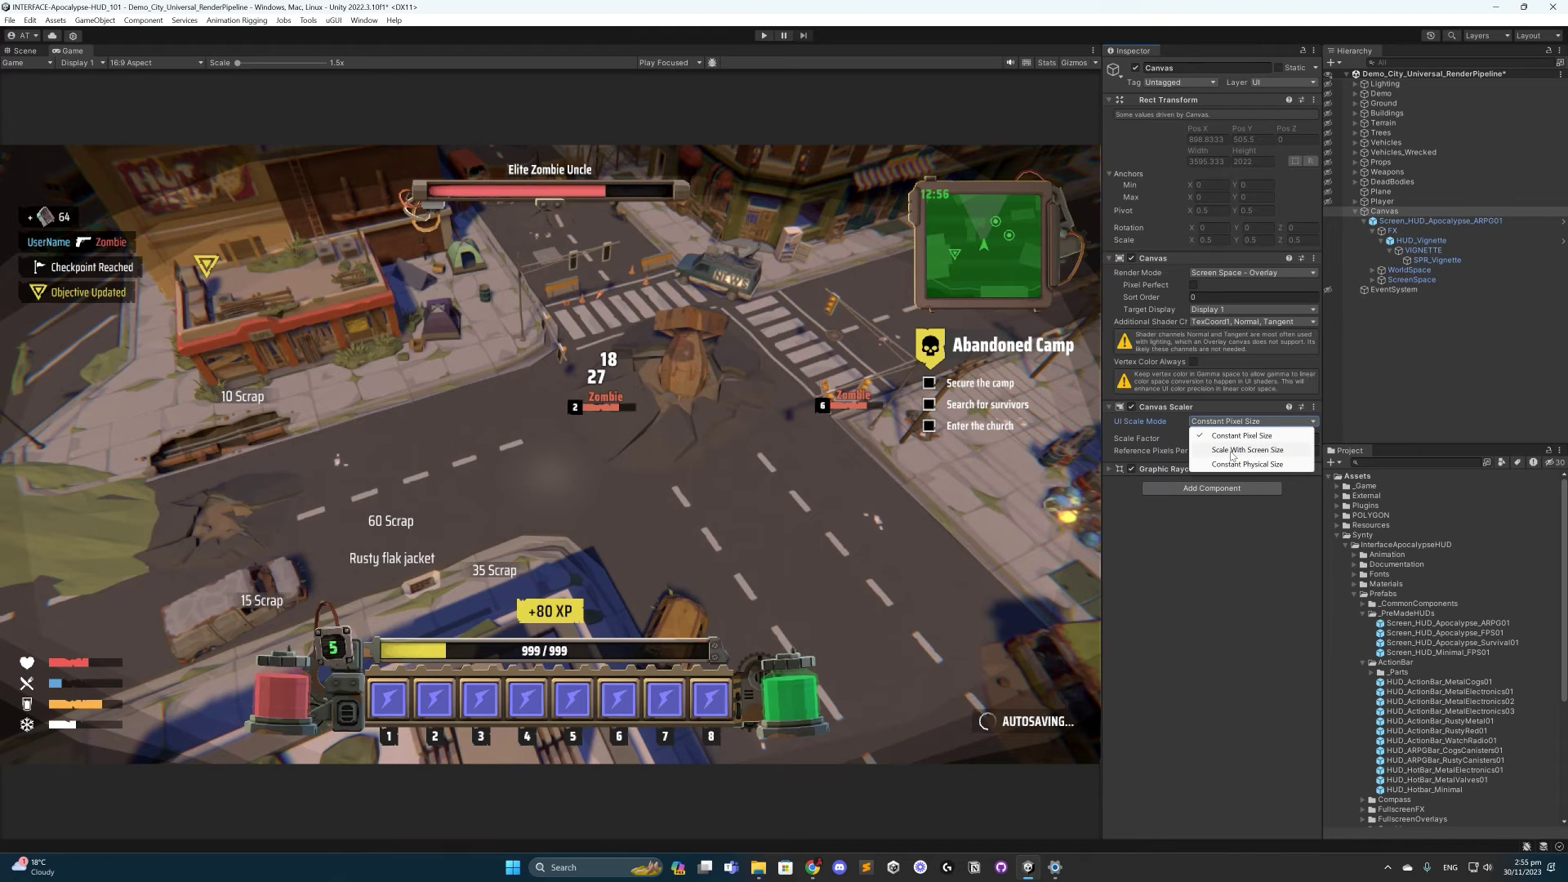
left_click(1232, 450)
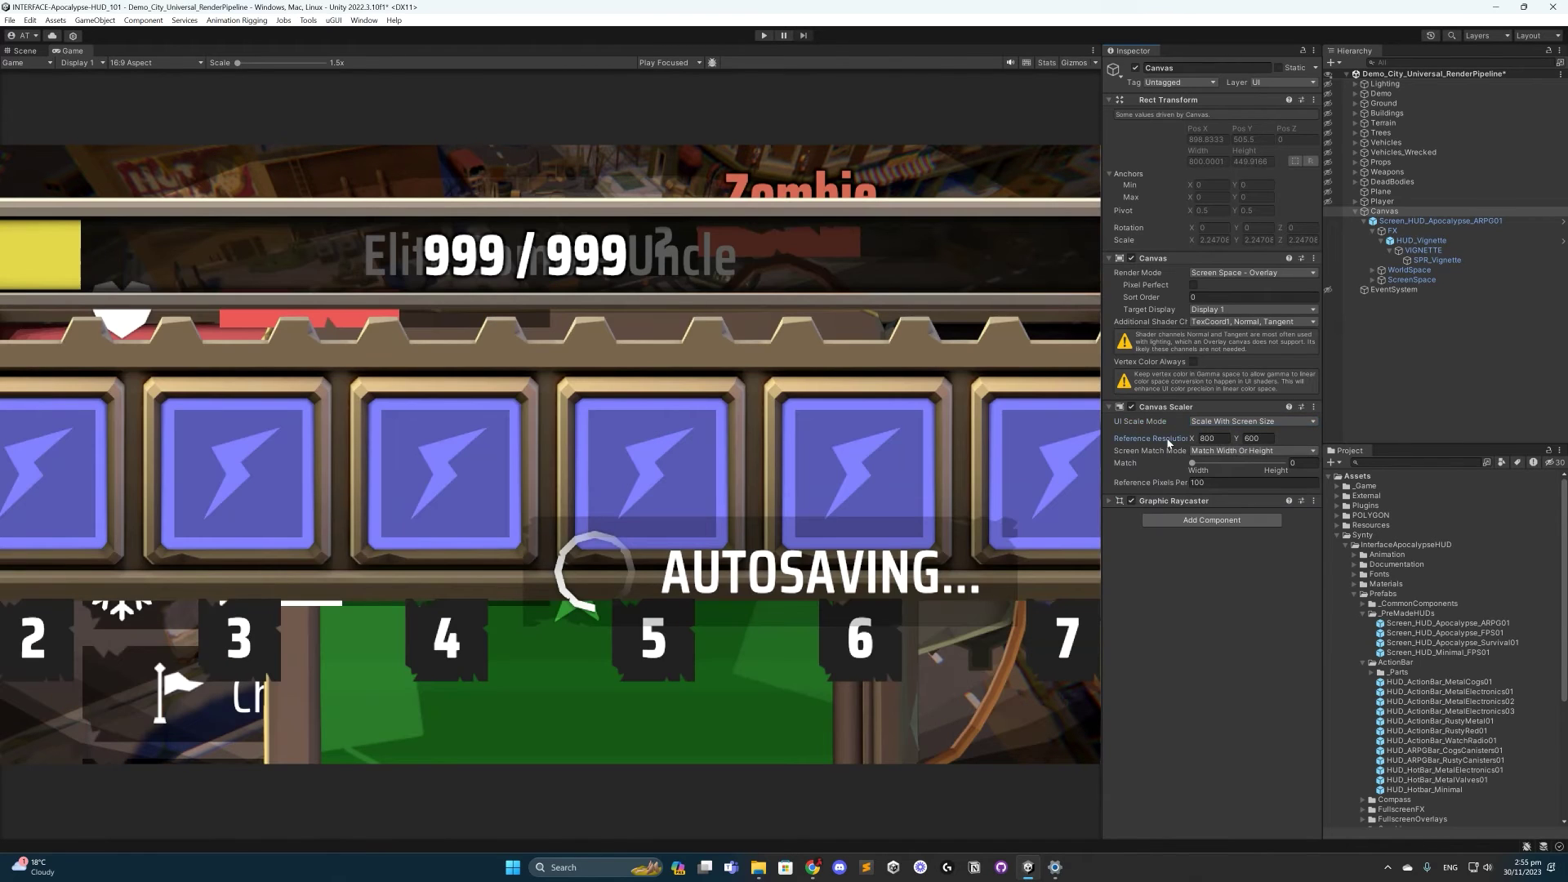
left_click(1222, 438)
type("3840")
key("Tab")
type("2")
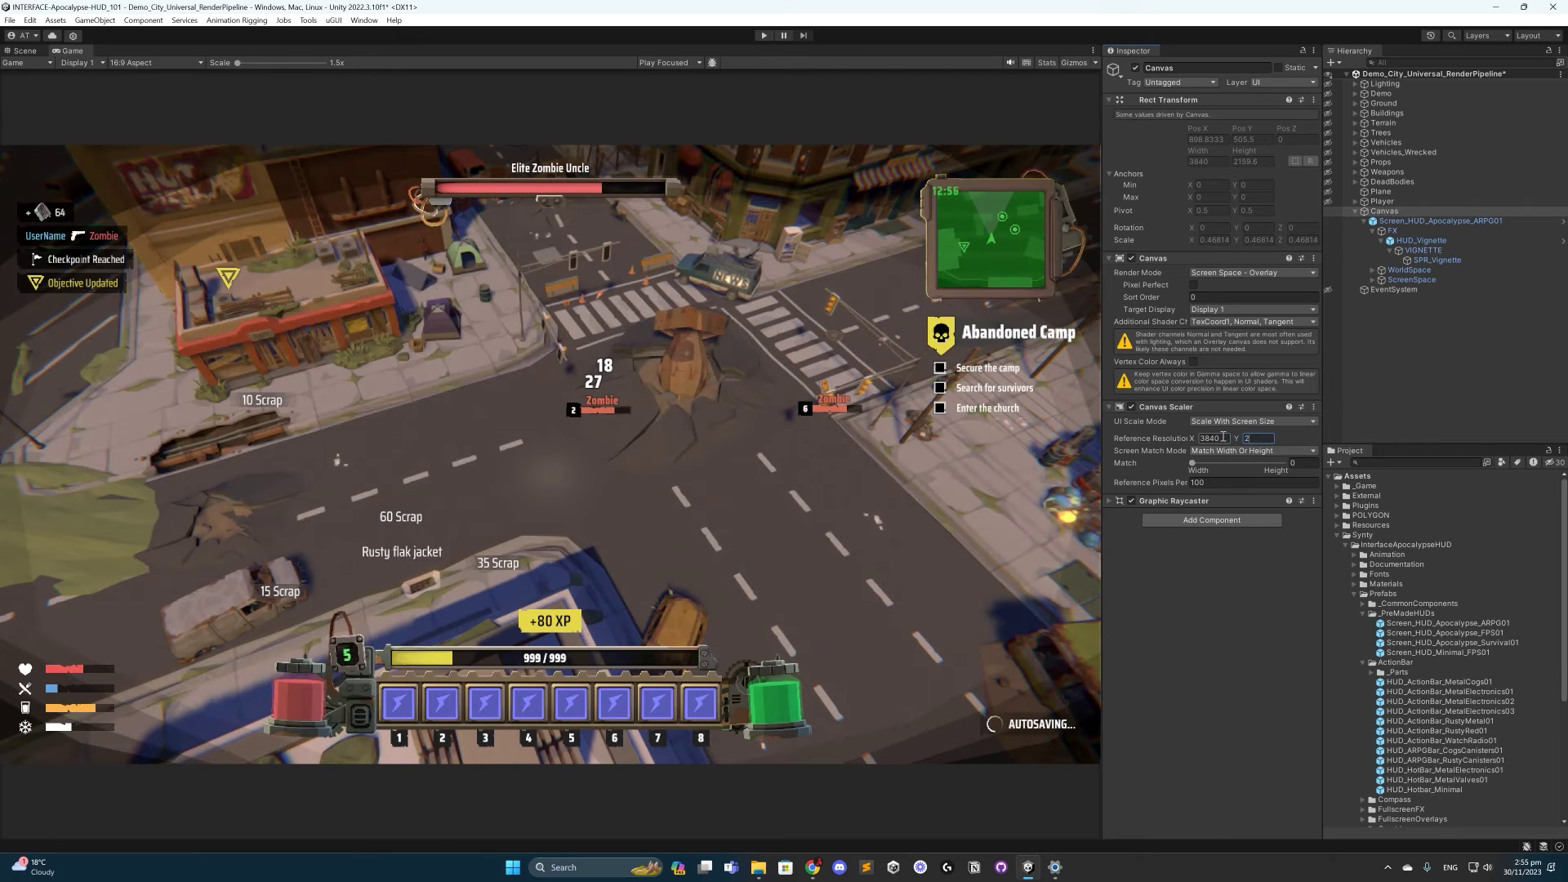
type("160")
key("Tab")
type("1")
mouse_move(1101, 429)
left_mouse_down()
mouse_move(891, 409)
mouse_move(637, 412)
mouse_move(1090, 419)
left_mouse_up()
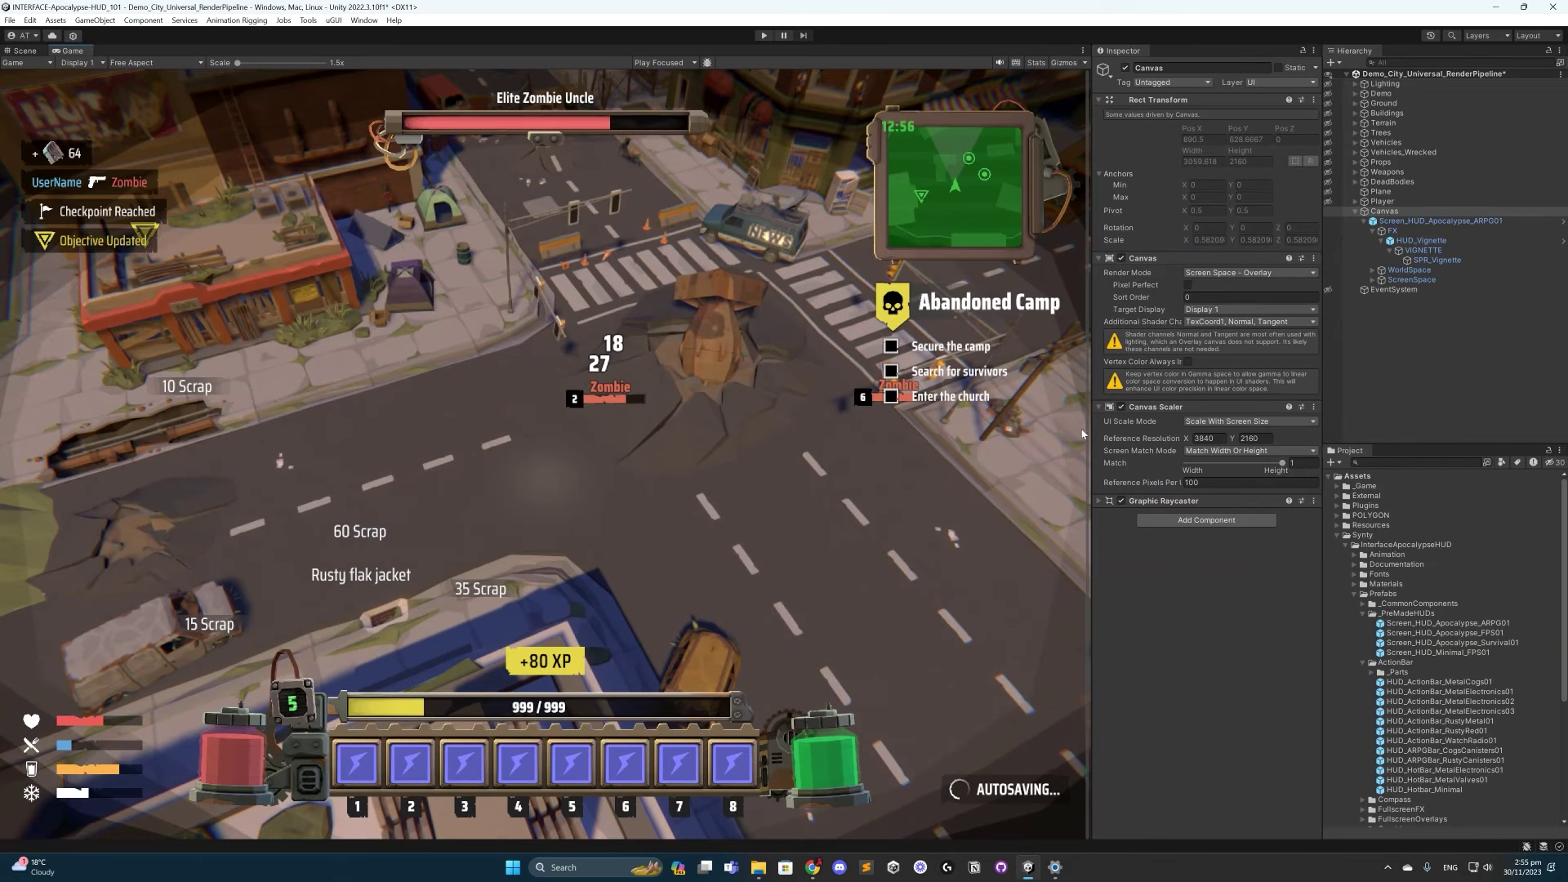
left_click_drag(1086, 429, 1093, 396)
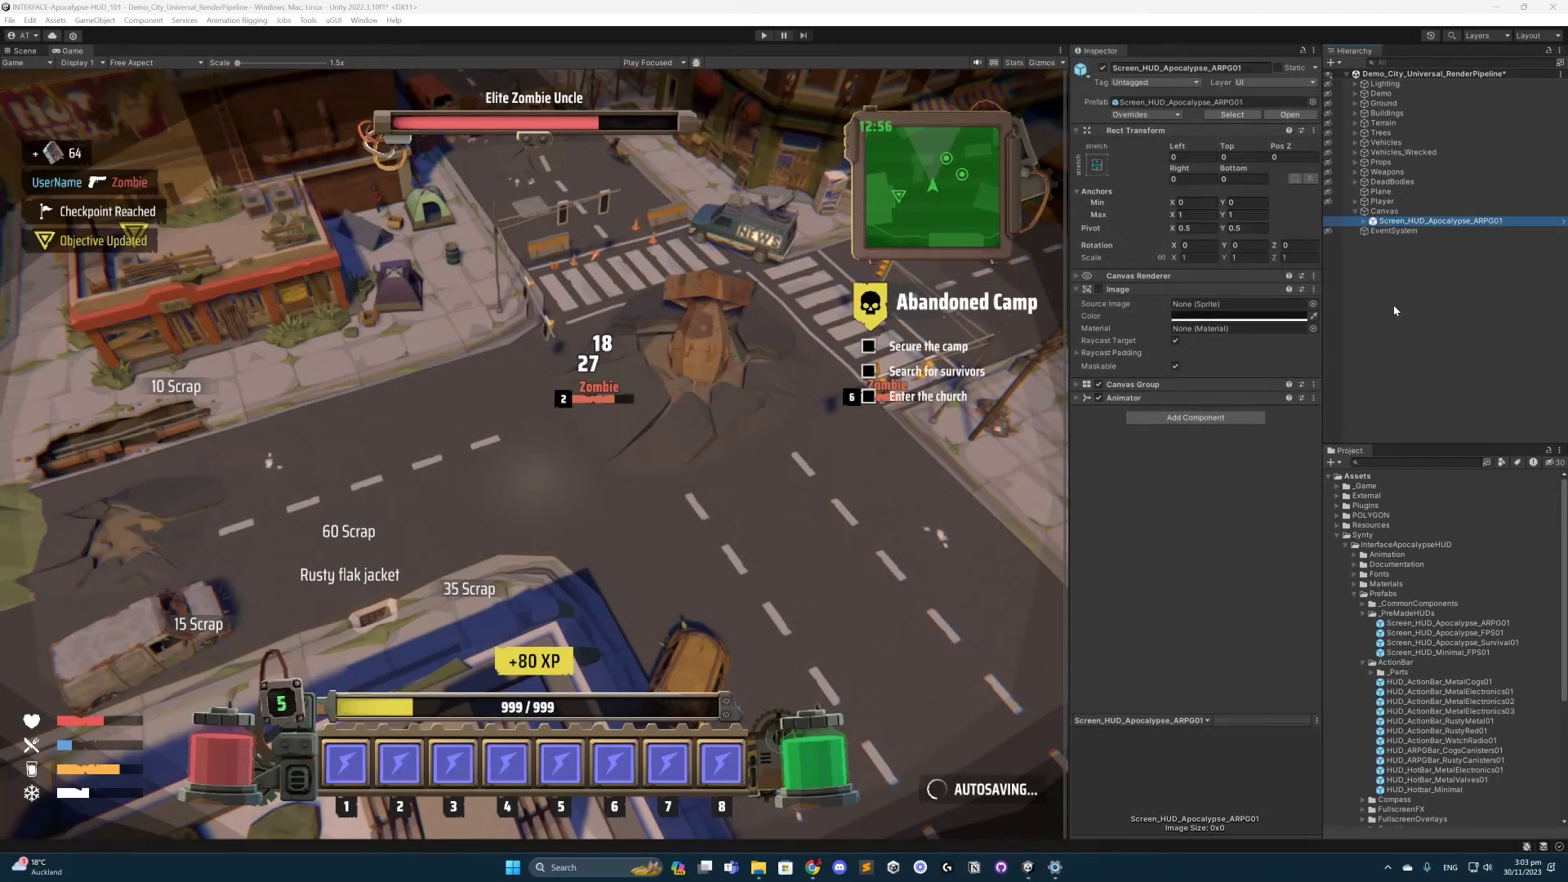
- Delete Screen_HUD_Apocalypse_ARPG01 and create an empty Canvas child named HUD
left_click(1384, 222, "ctrl")
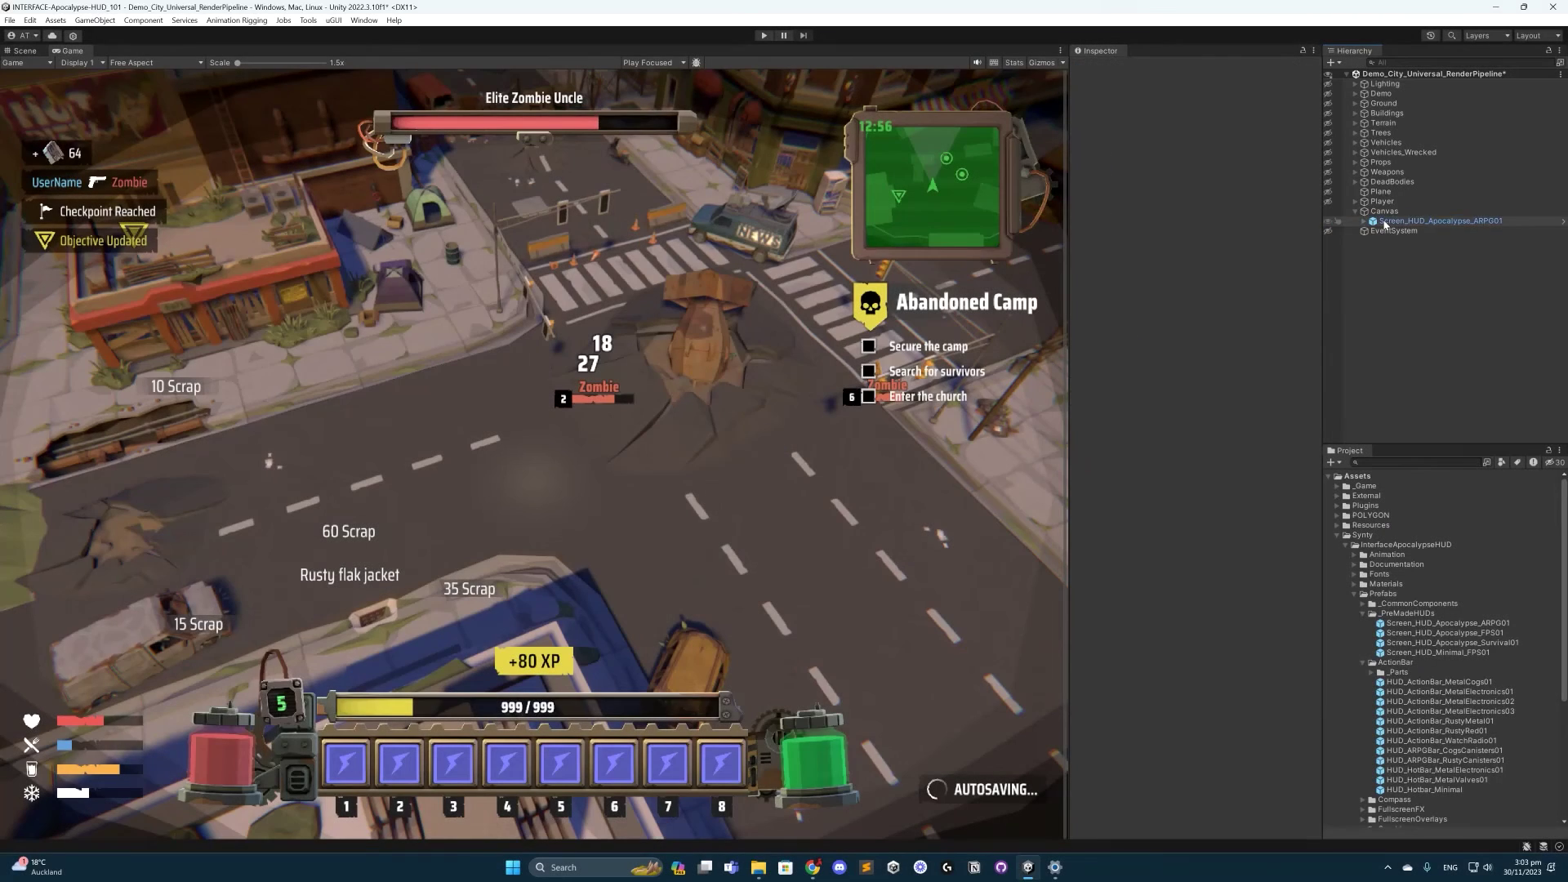
left_click(1385, 222)
key("Delete")
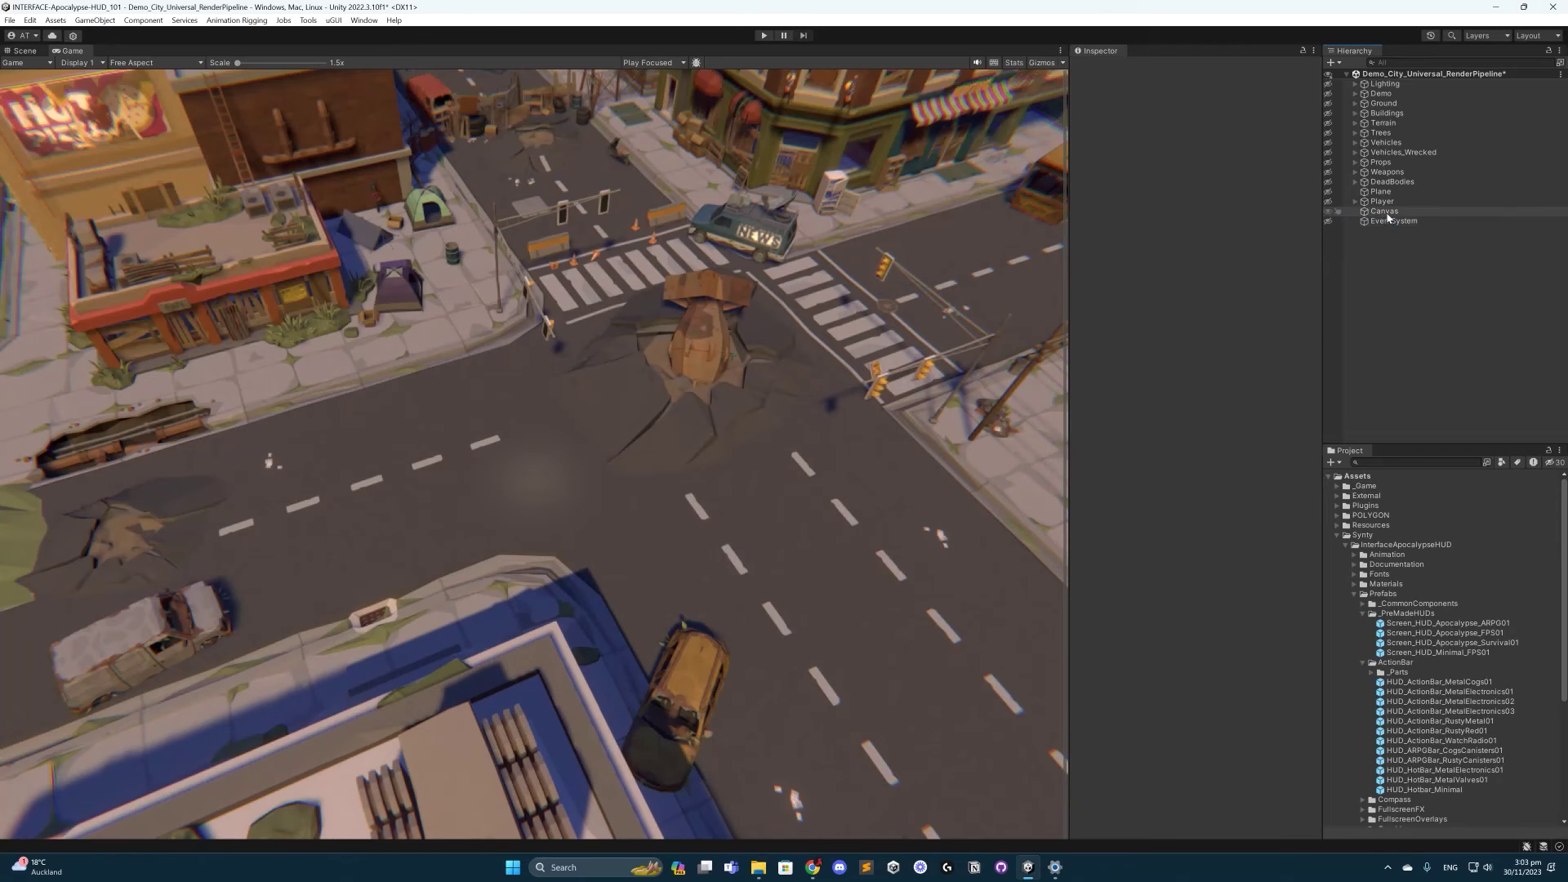
left_click(1386, 213)
right_click(1388, 213)
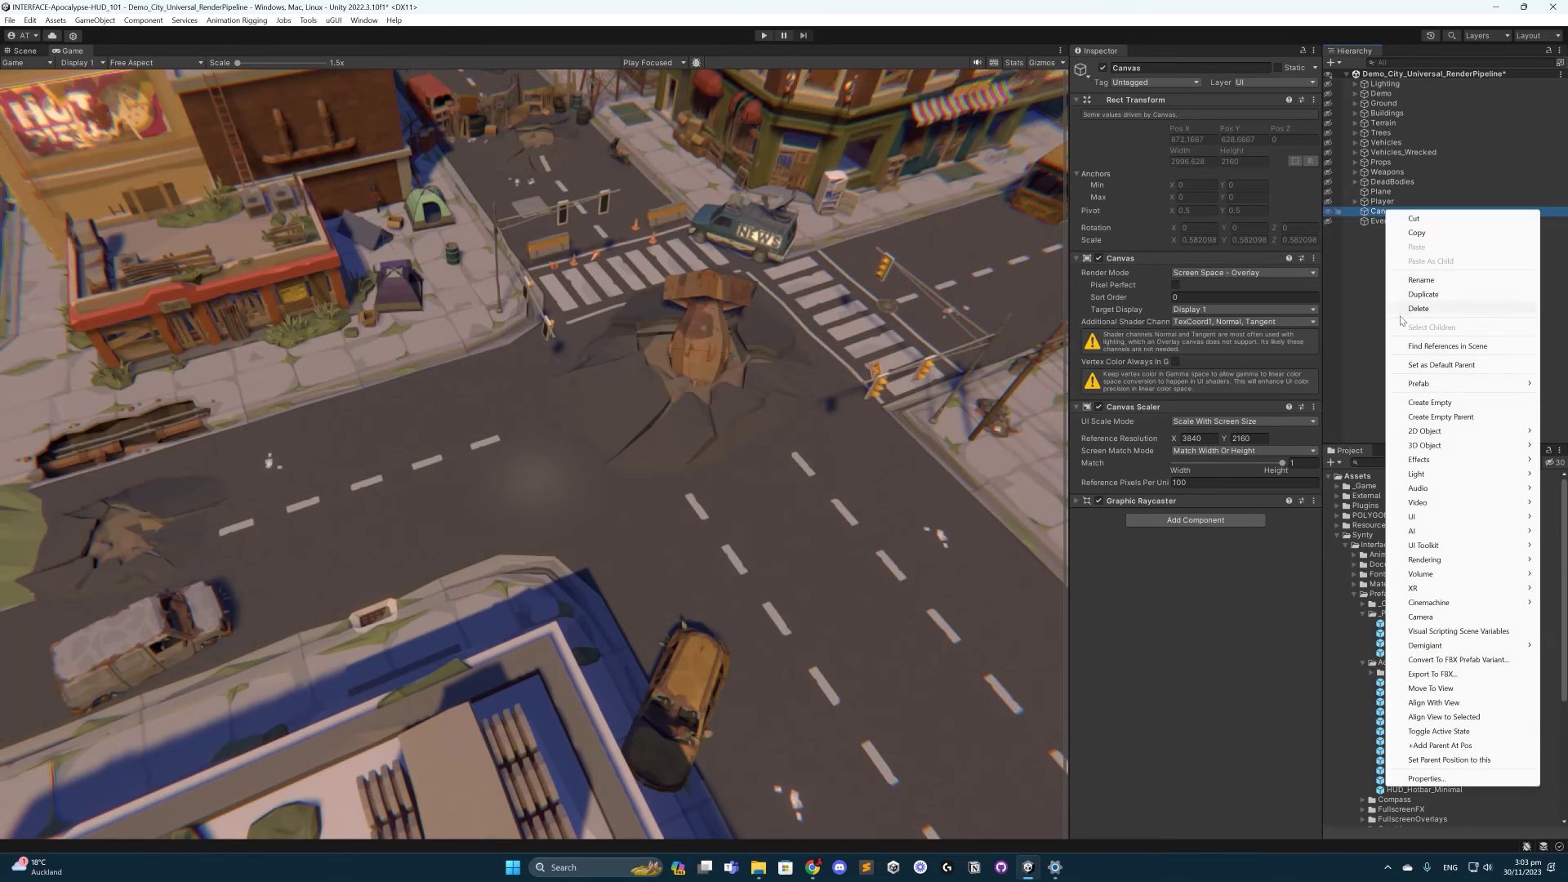
left_click(1430, 401)
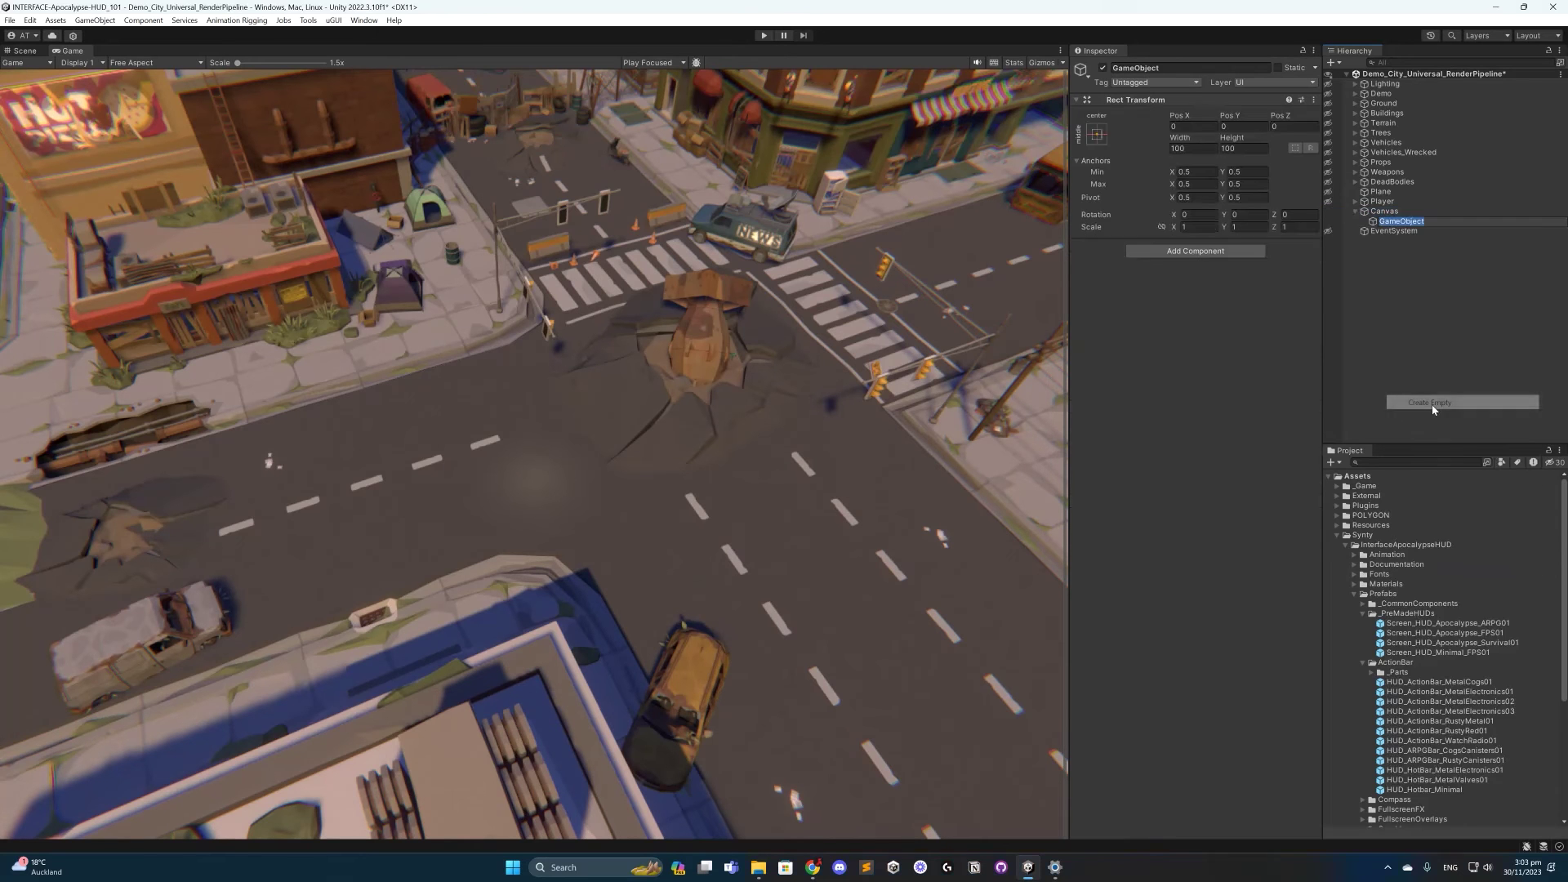
left_click(1164, 68)
type("HUD")
key("Return")
- Apply the stretch-stretch anchor preset with pivot and position so HUD has zero offsets
left_click(24, 51)
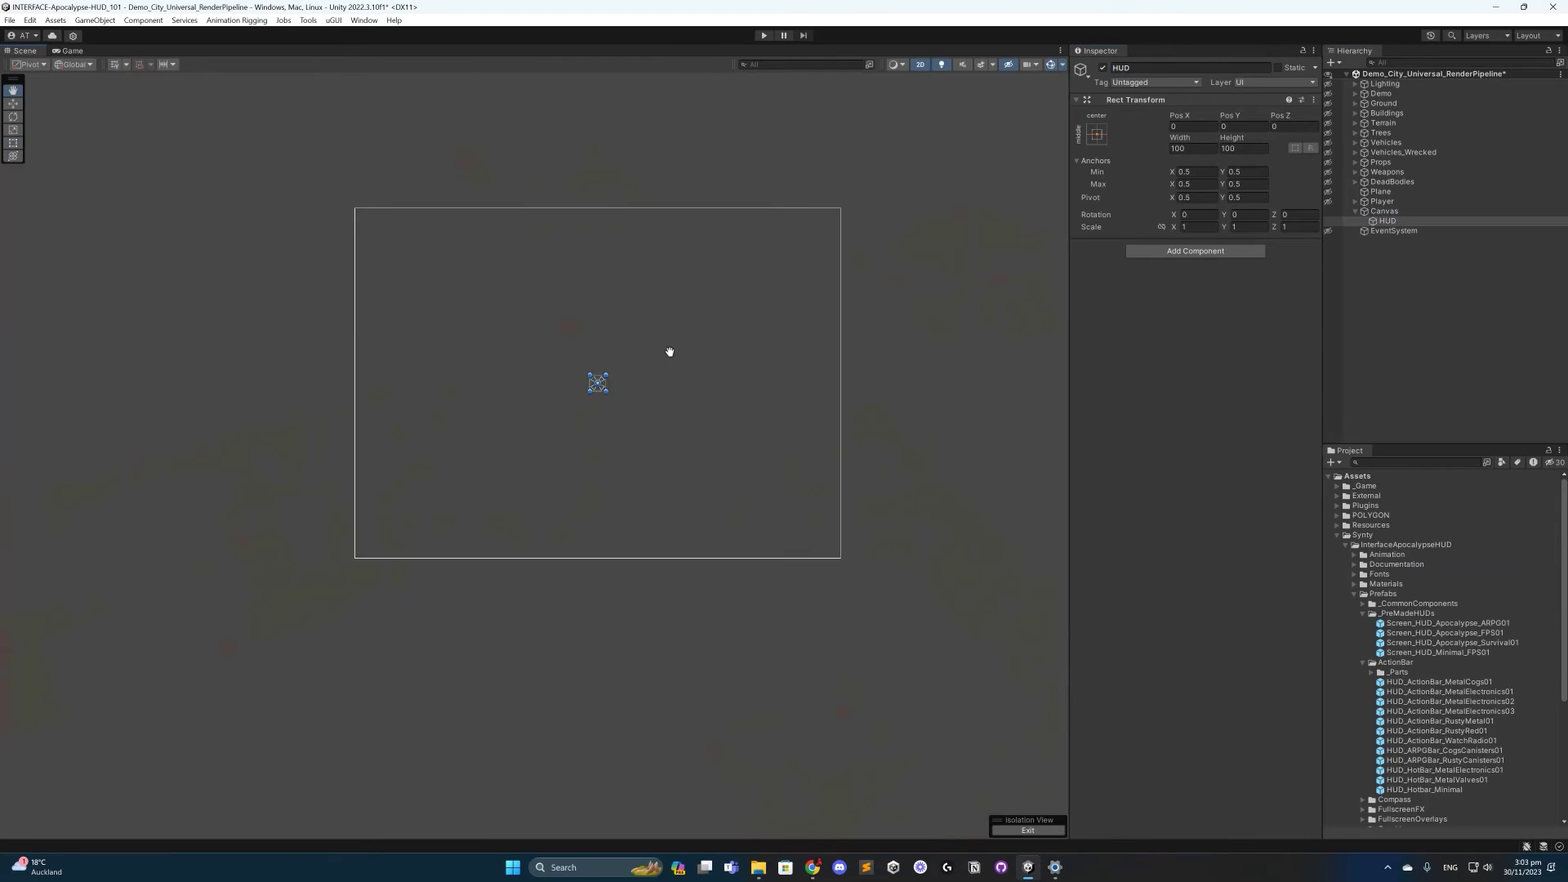
left_click(1098, 135)
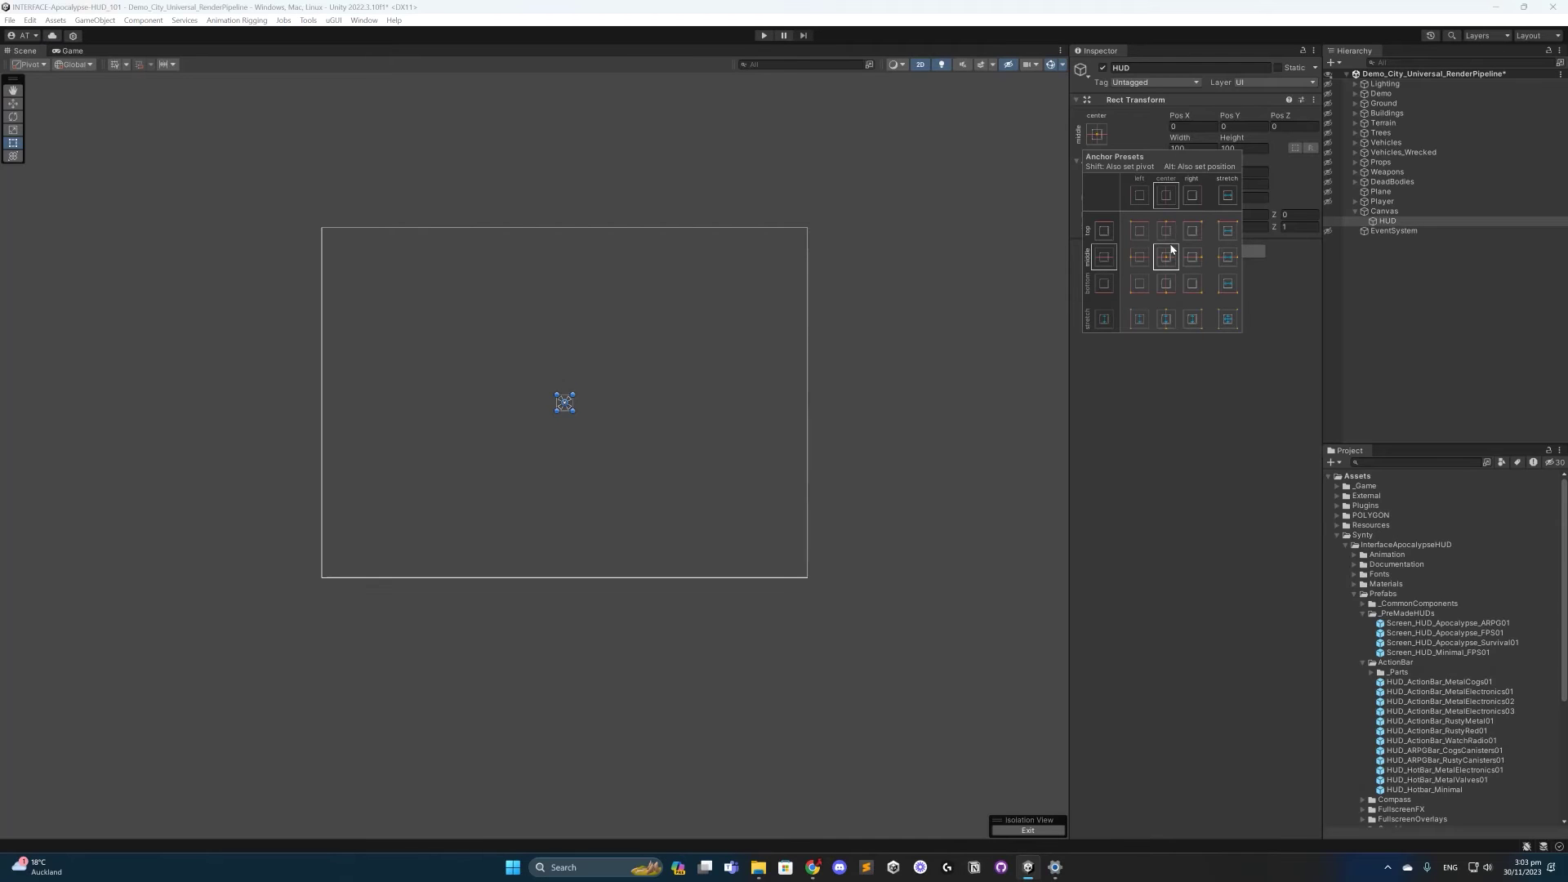
key("shift+alt")
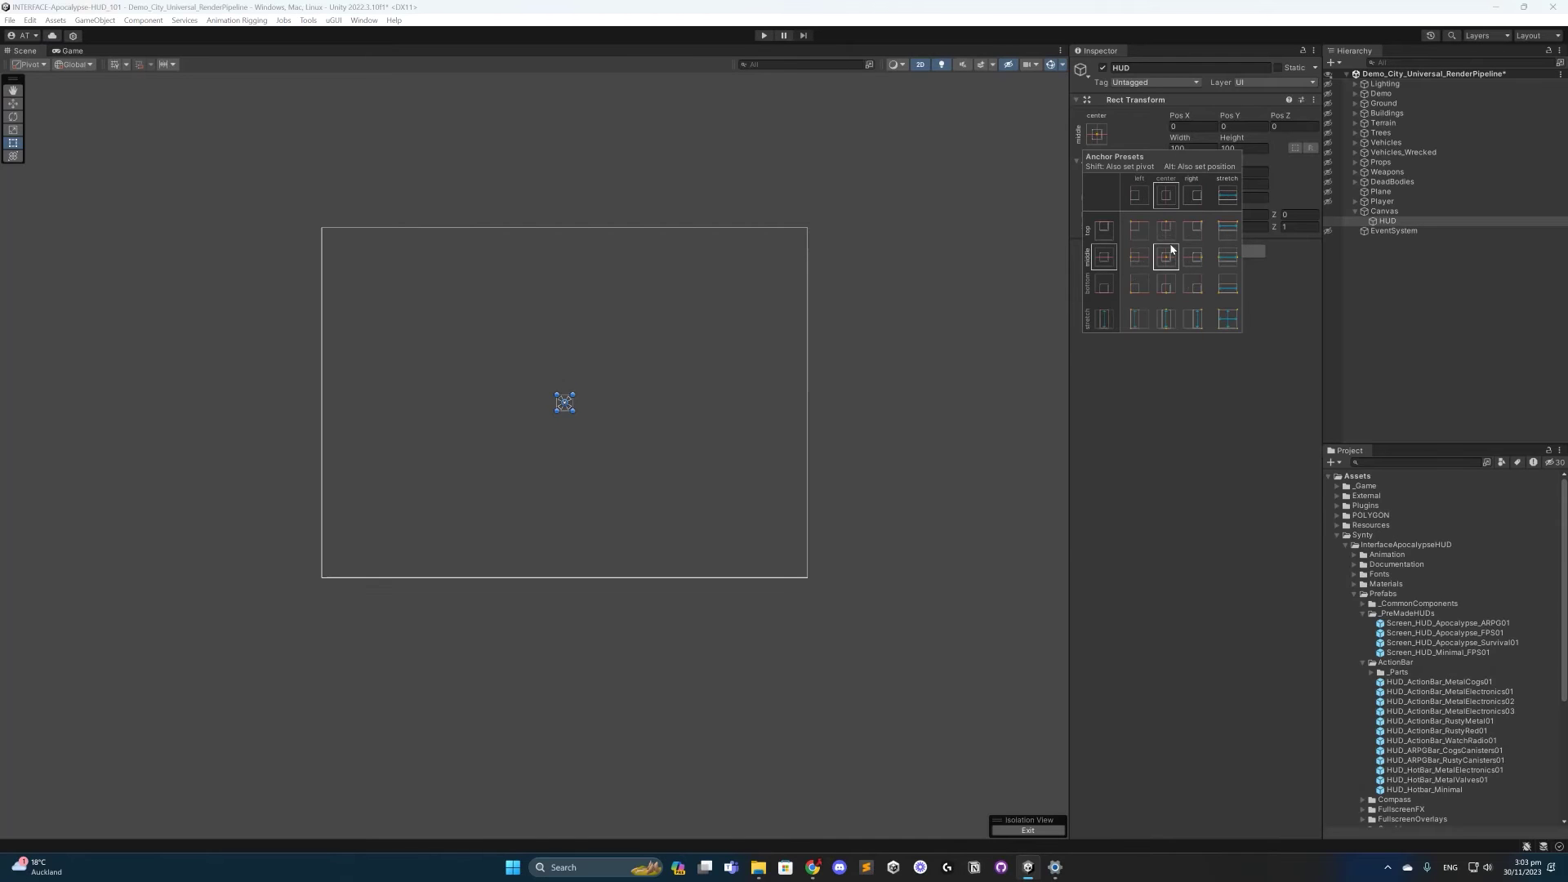
left_click(1228, 319, "alt")
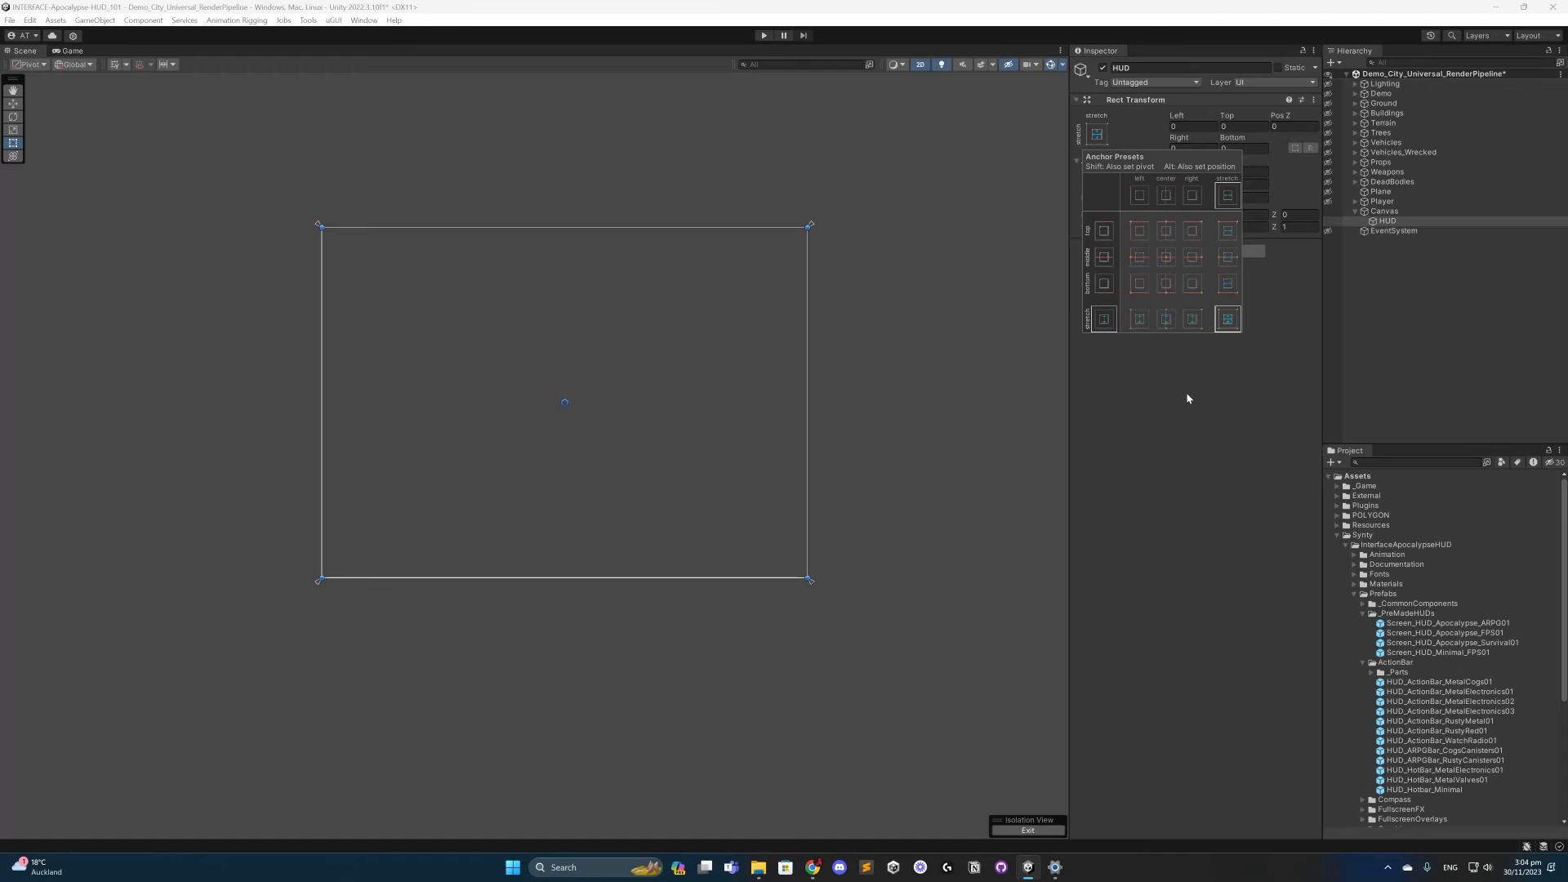
left_click(1144, 397)
left_click(1191, 126)
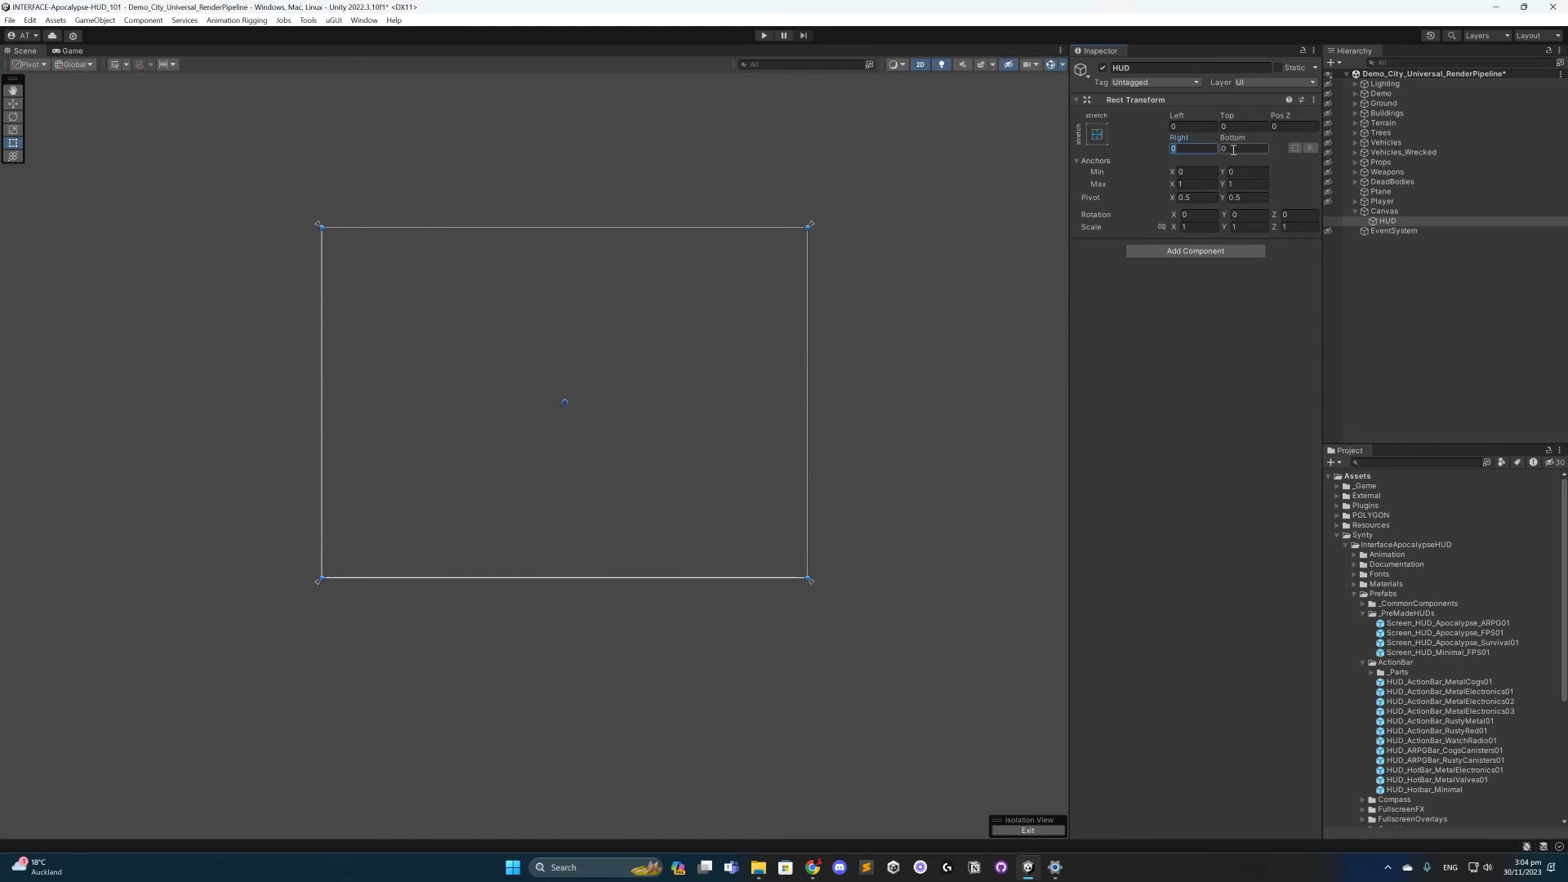
- Preview the stretched HUD at 16:9 Aspect in the Game view
left_click(73, 51)
left_click(155, 63)
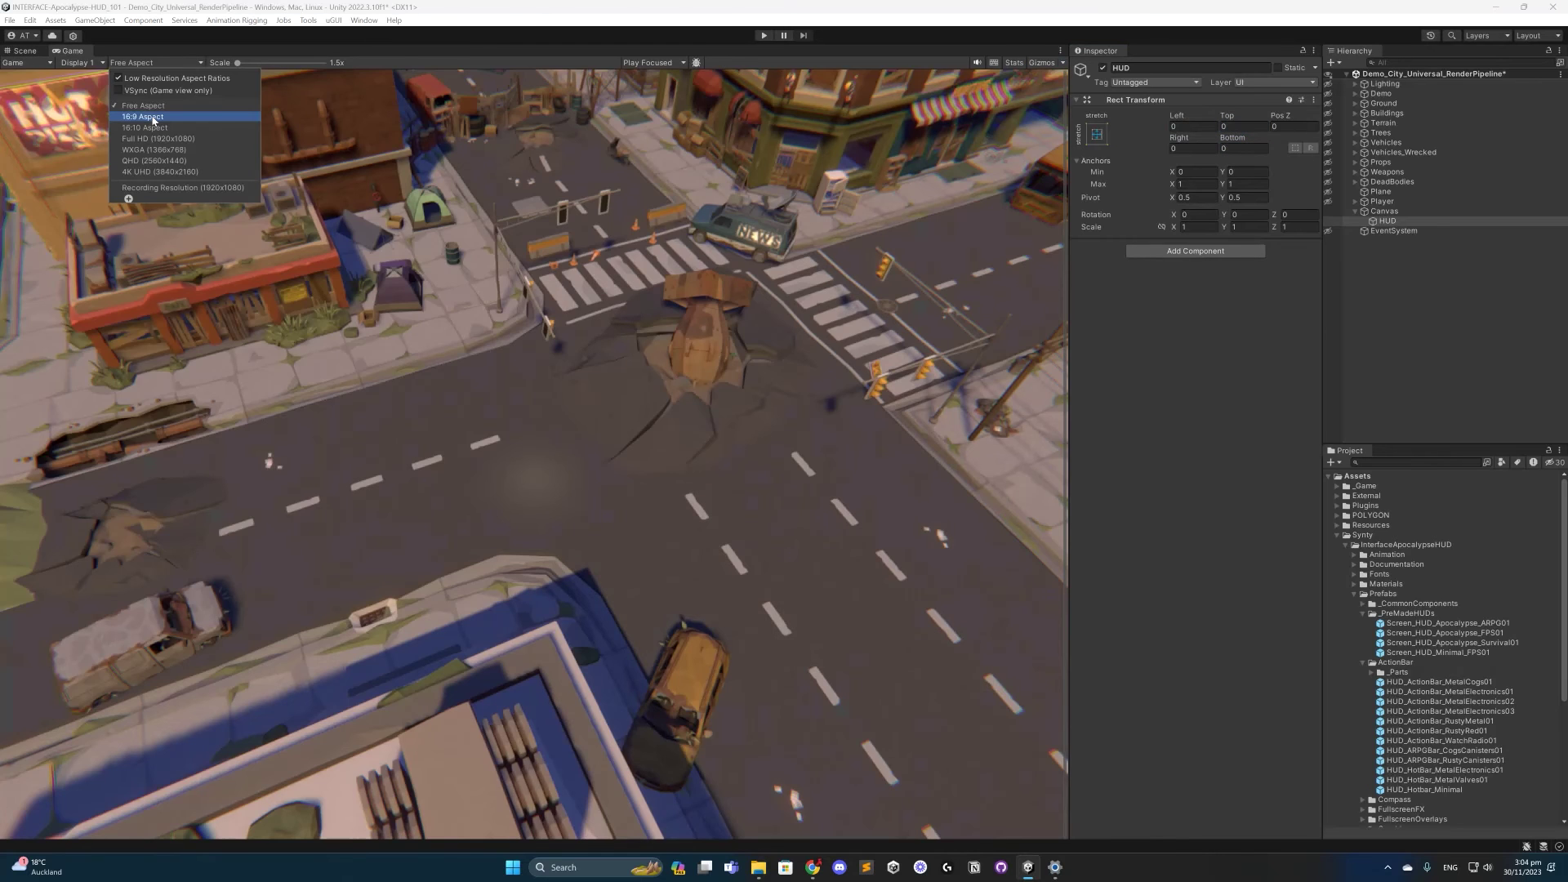
left_click(147, 117)
left_click(23, 51)
right_click(1388, 221)
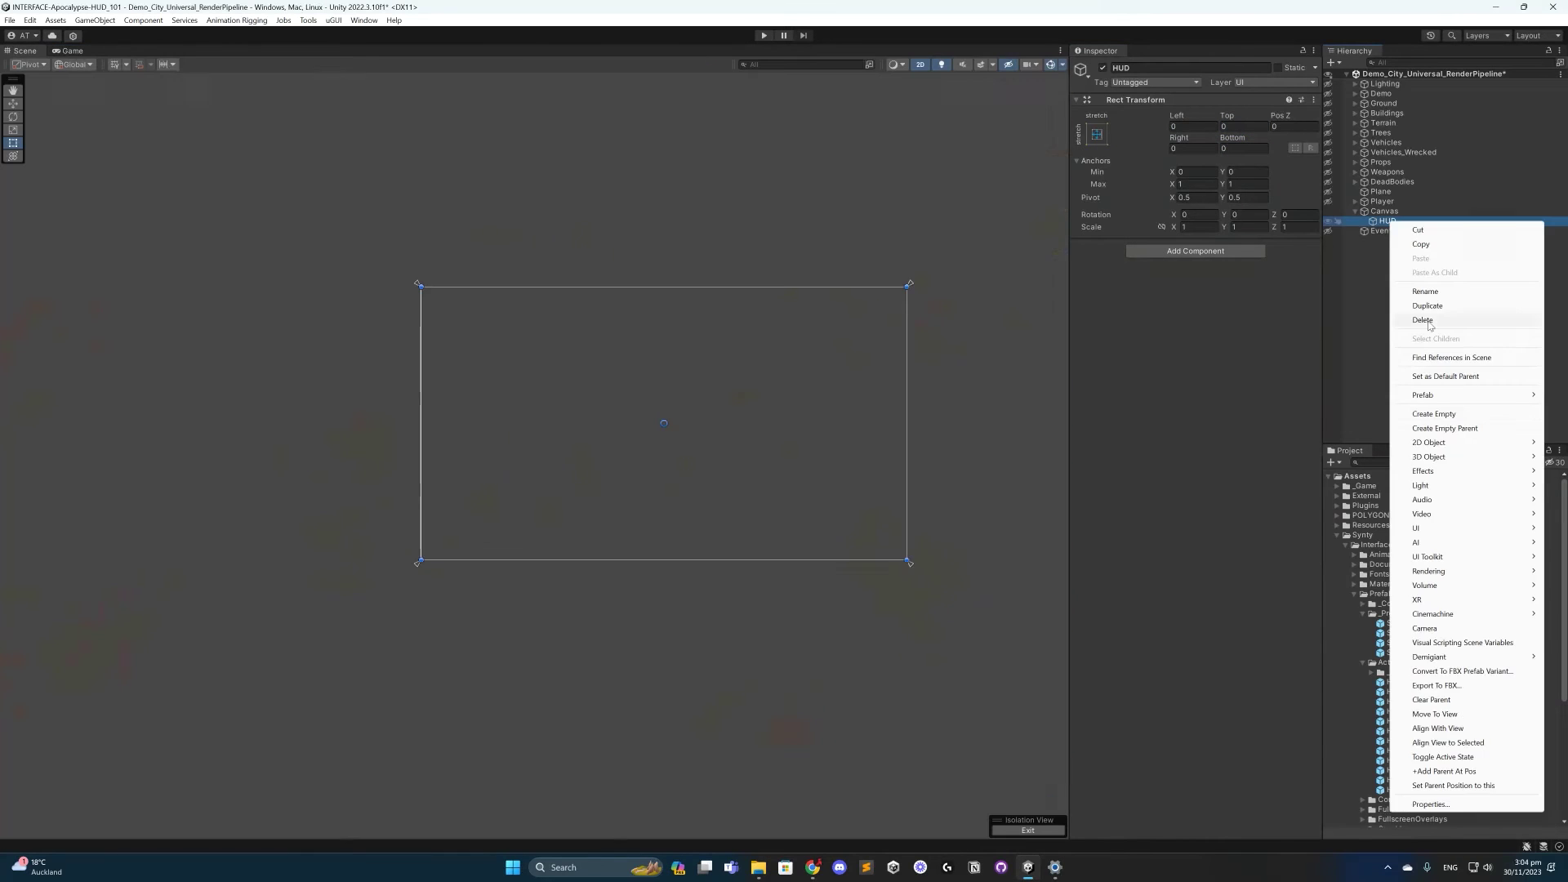
- Create an empty HUD child named ScreenSpace and anchor it stretch-stretch
left_click(1435, 414)
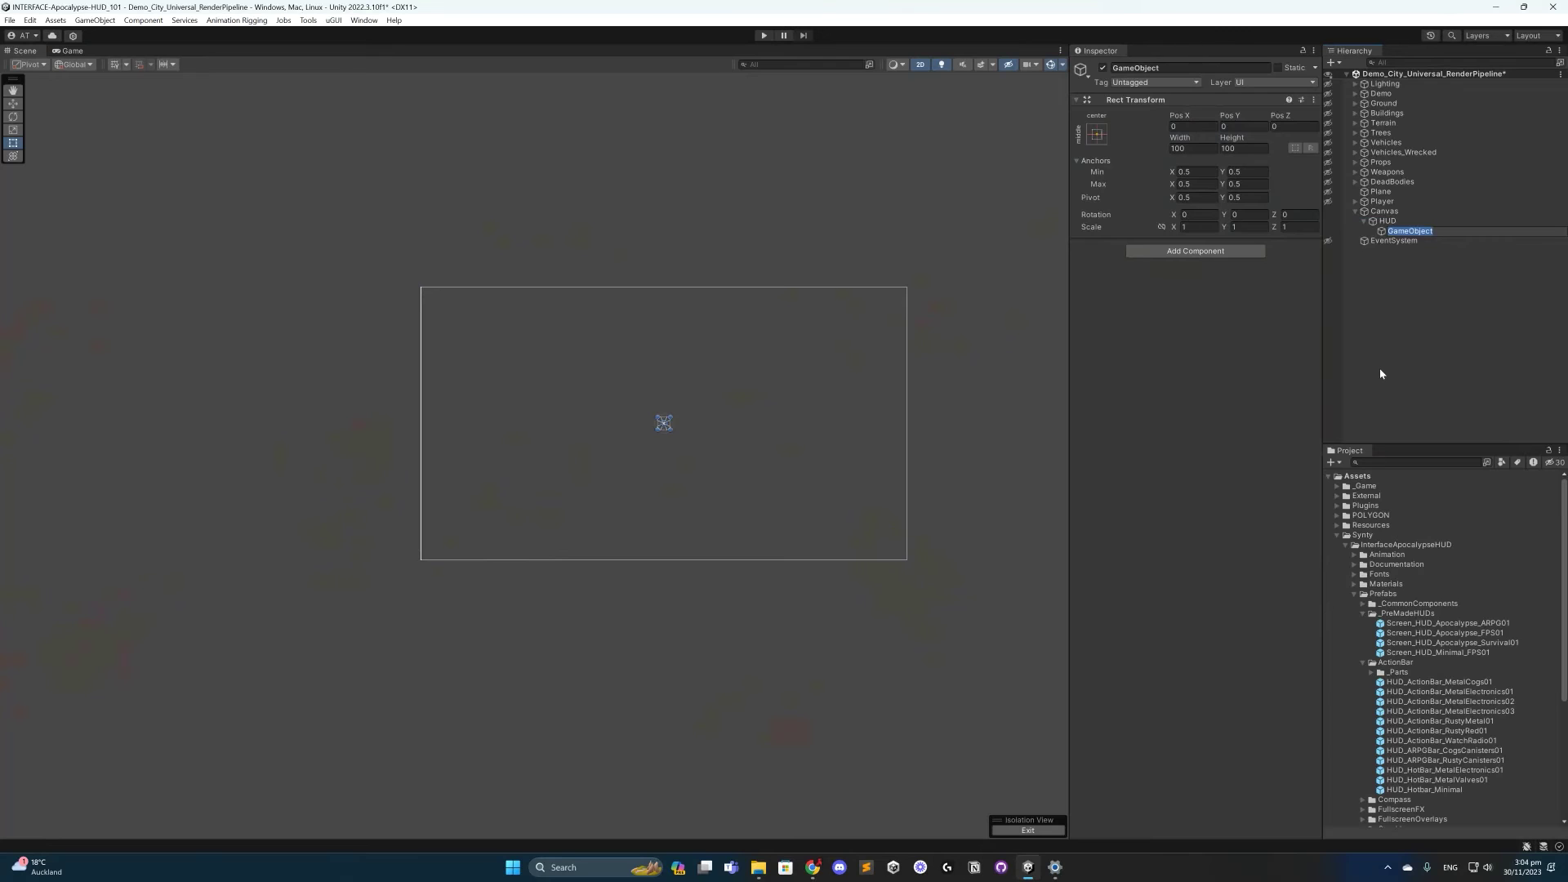
type("ScreenSpace")
key("Return")
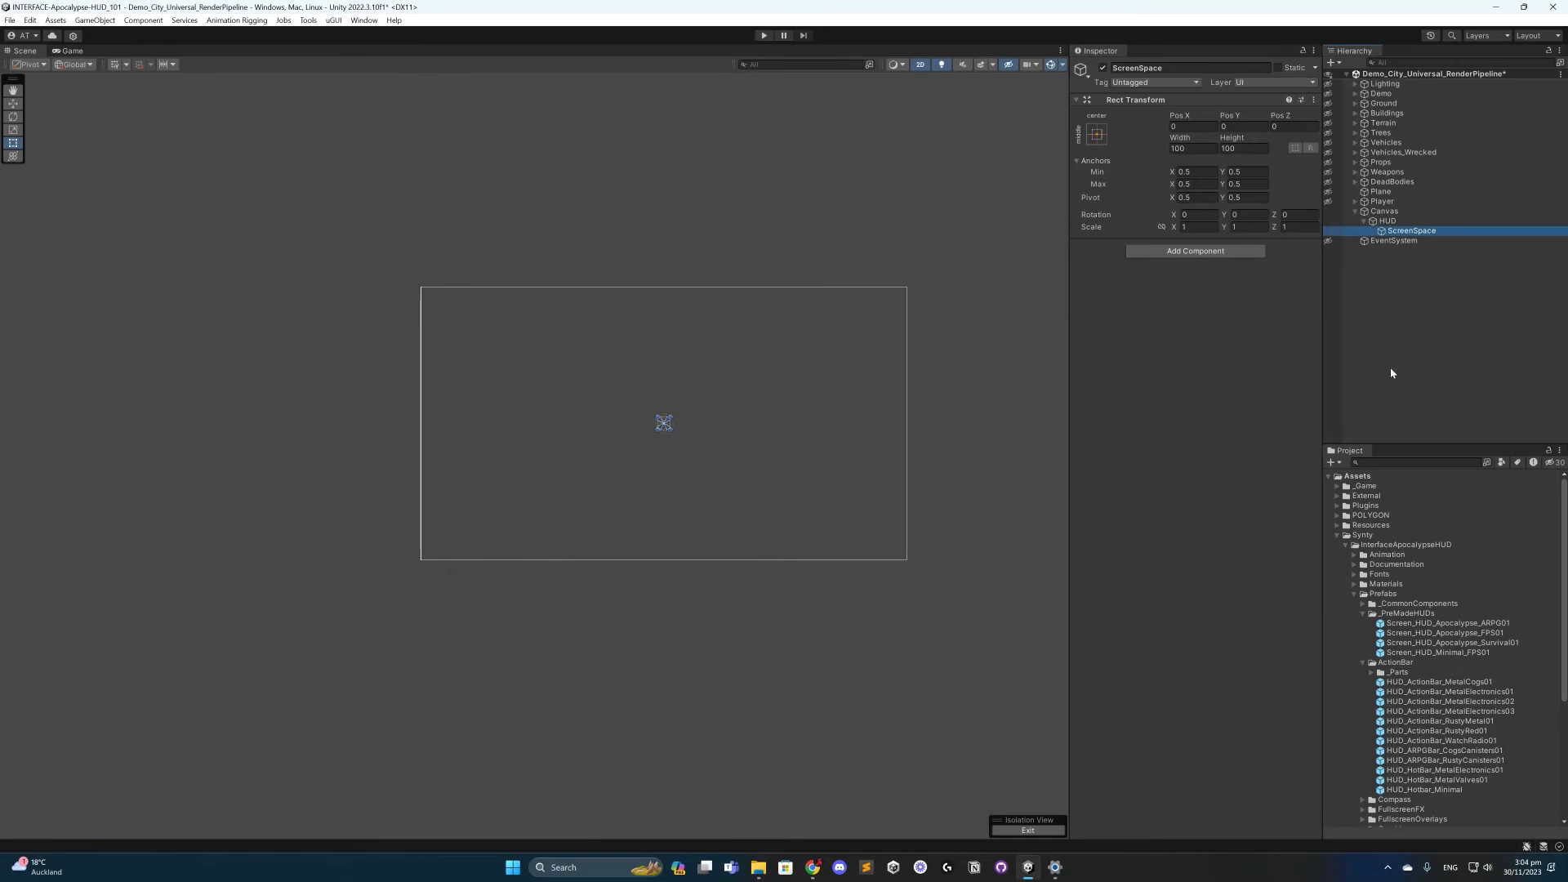
left_click(1104, 136)
left_click(1227, 319)
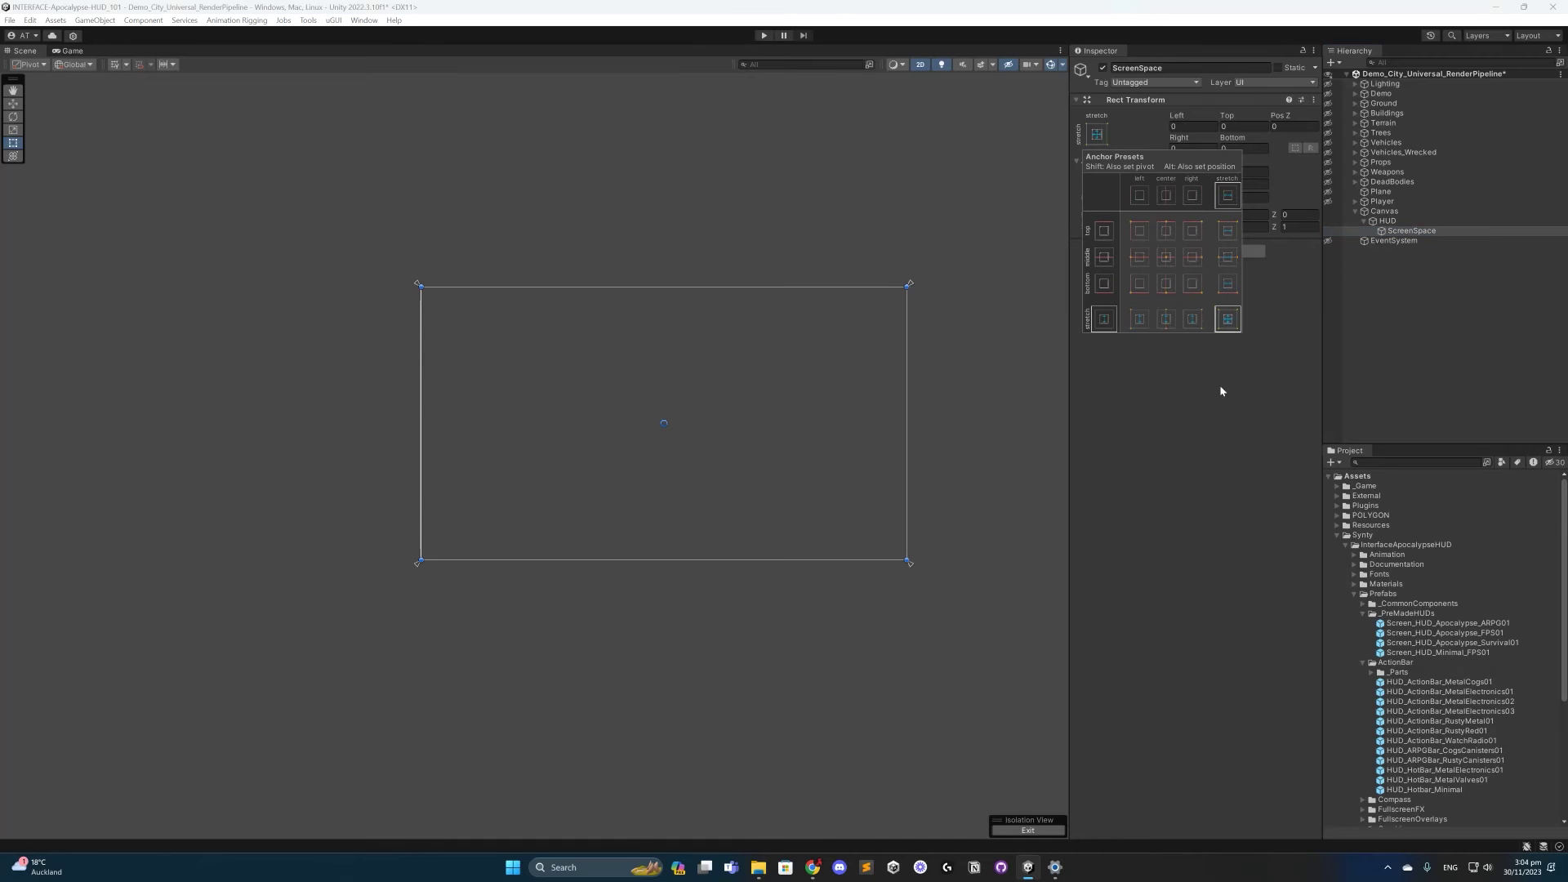
left_click(1228, 393)
- Create an empty child named Top Right under ScreenSpace
right_click(1408, 323)
left_click(1437, 426)
type("Top Right")
key("Return")
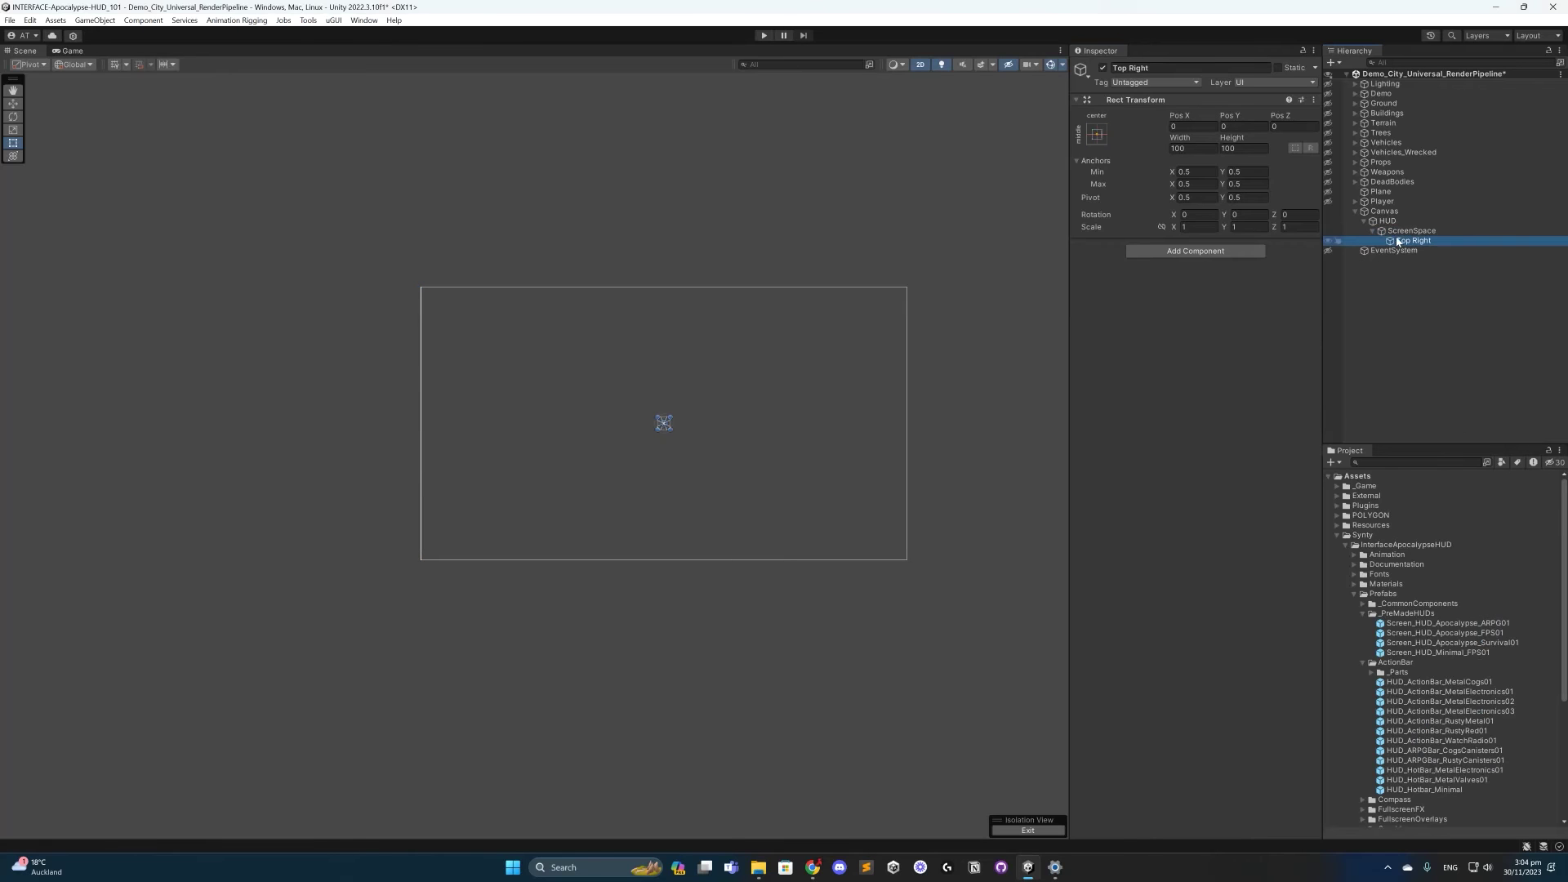
left_click(1189, 250)
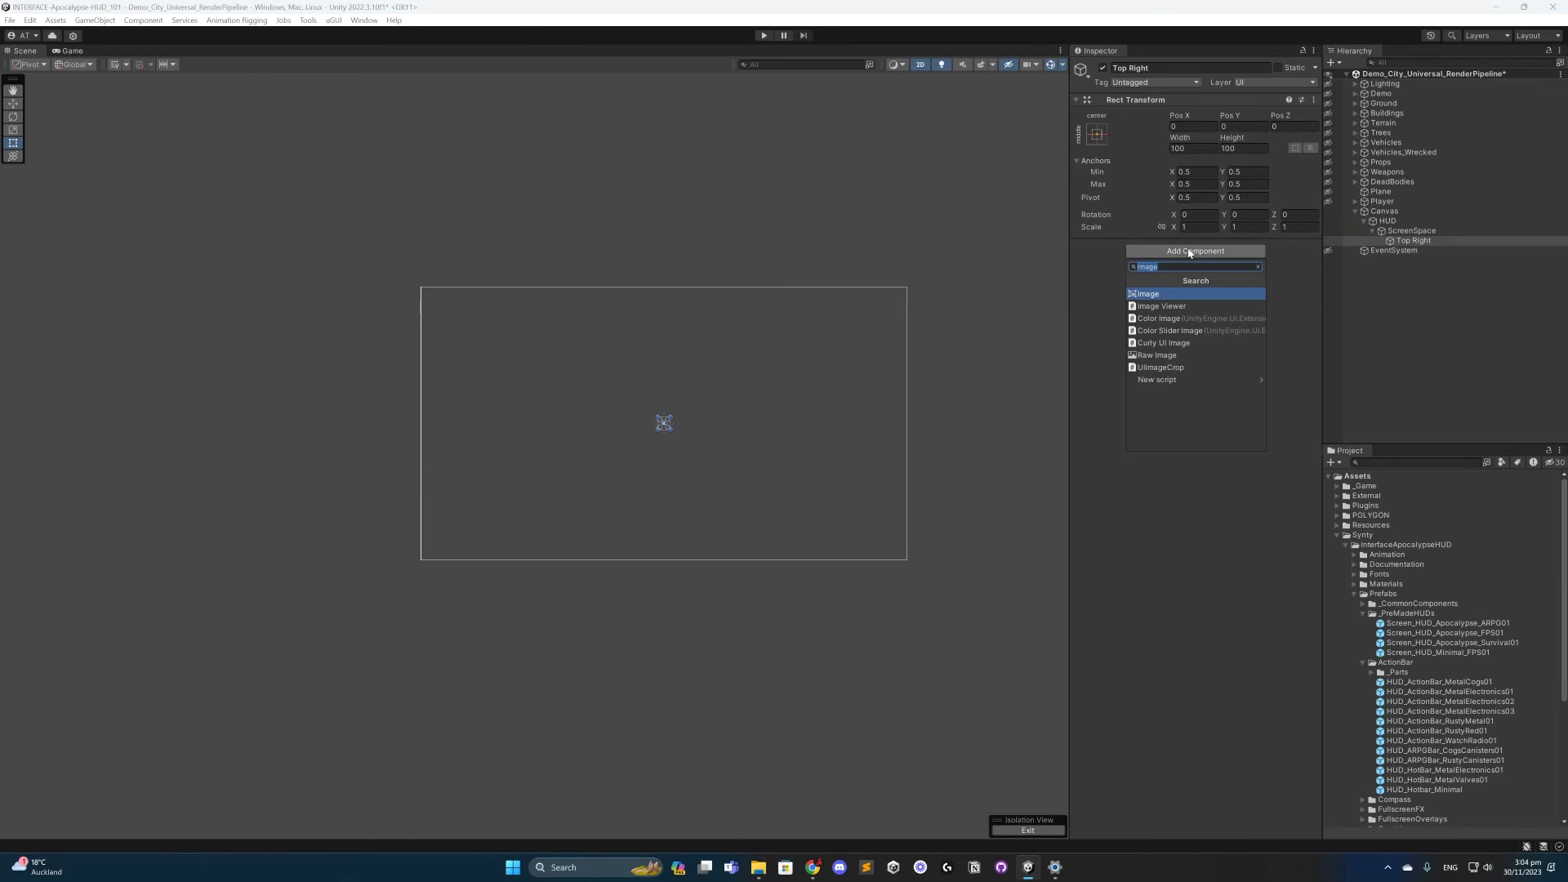
- Give Top Right an Image sized 600×600 and snap it to the top-right corner
key("Return")
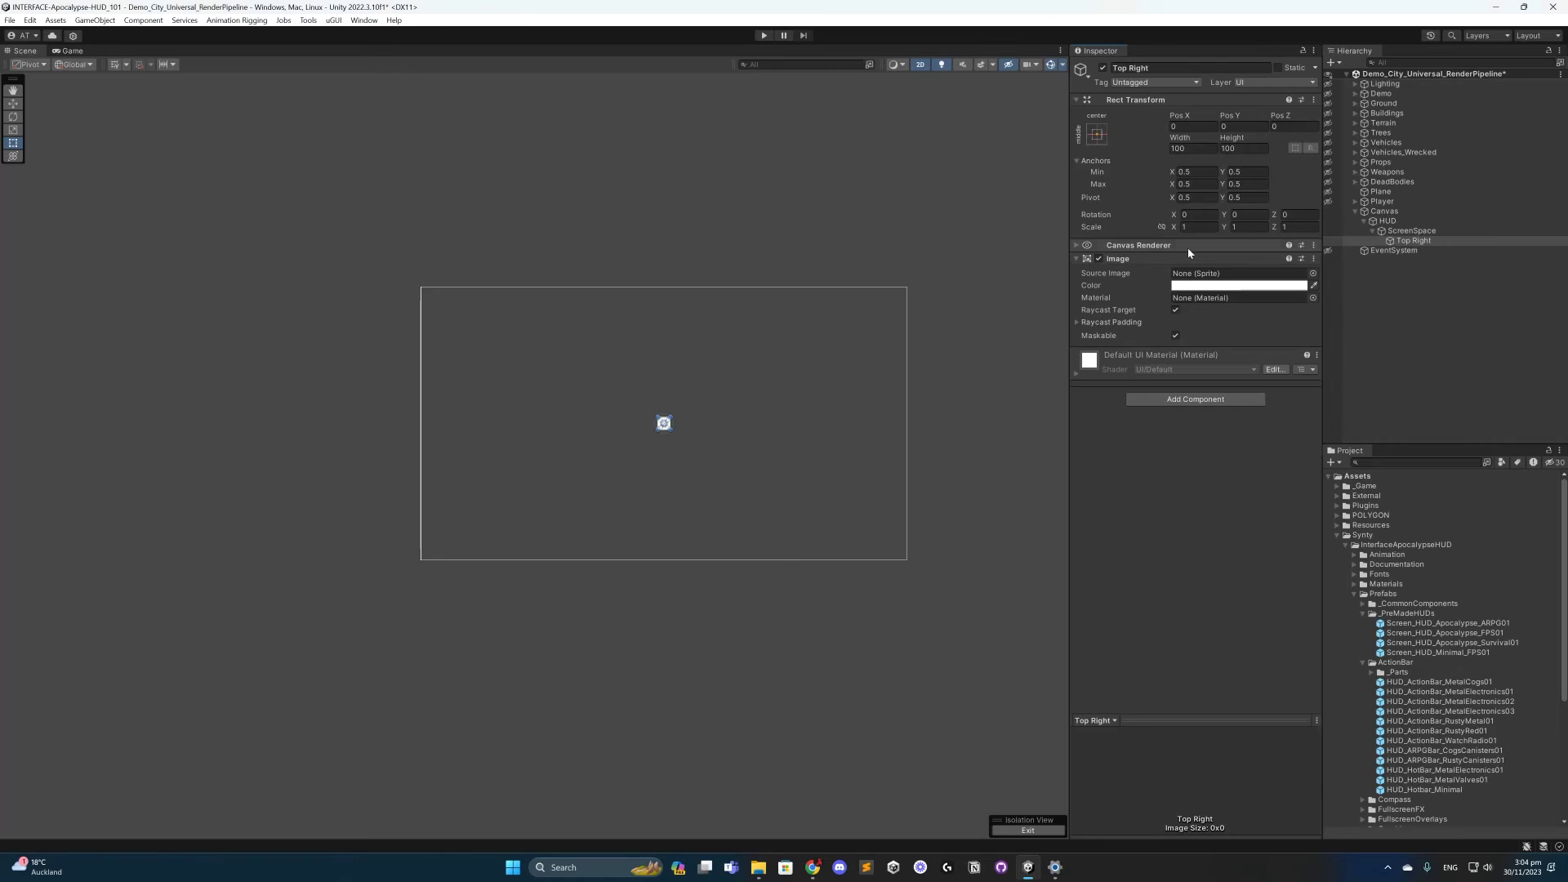
scroll(691, 417, "up", 4)
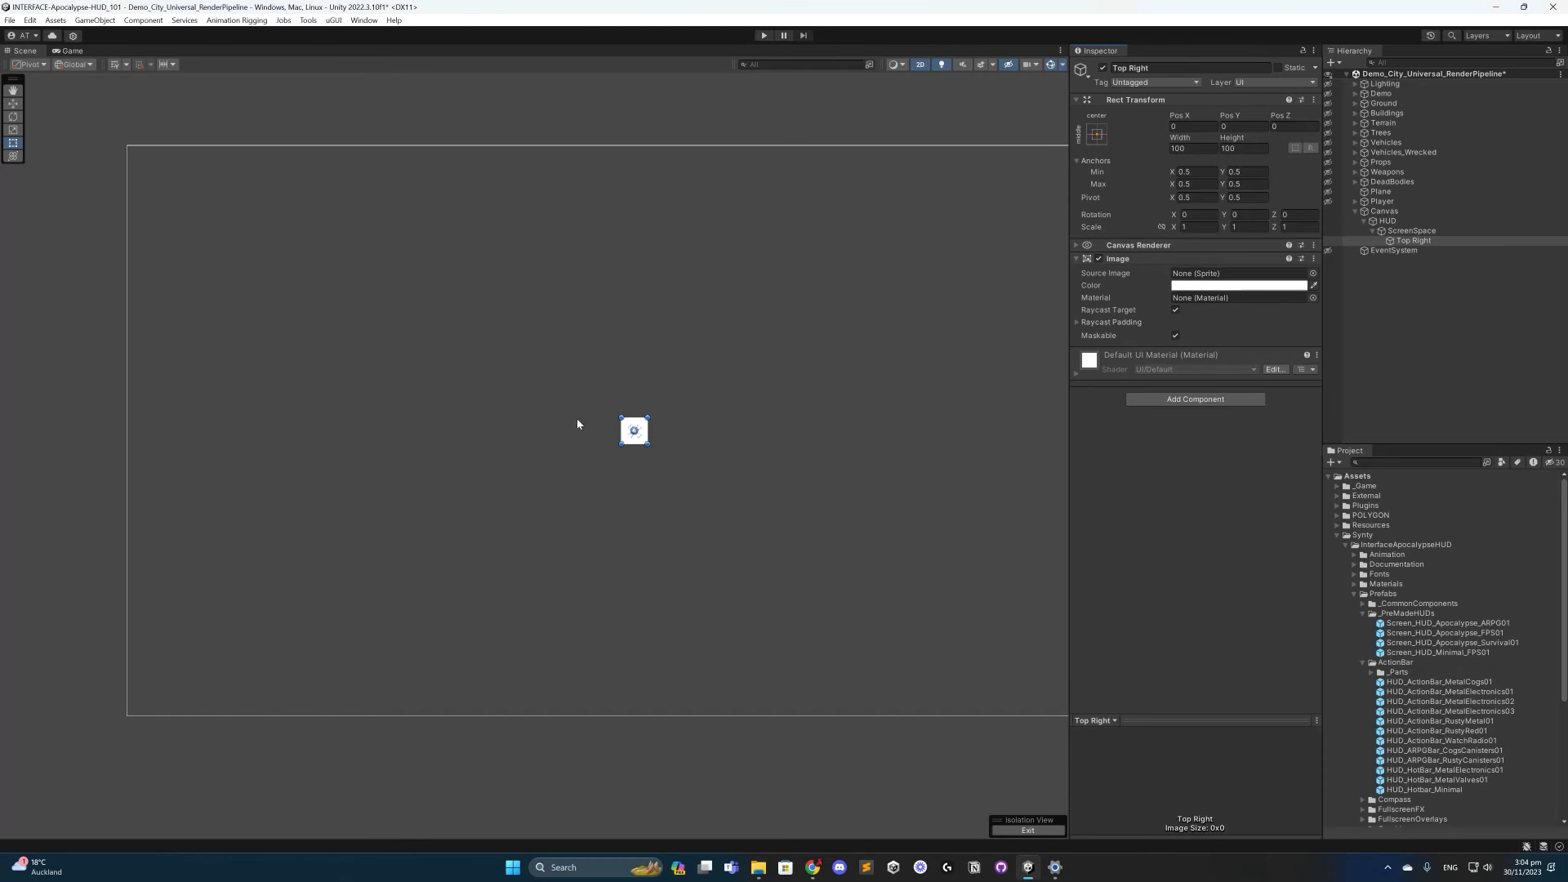
left_click(1202, 150)
type("600")
key("Tab")
type("600")
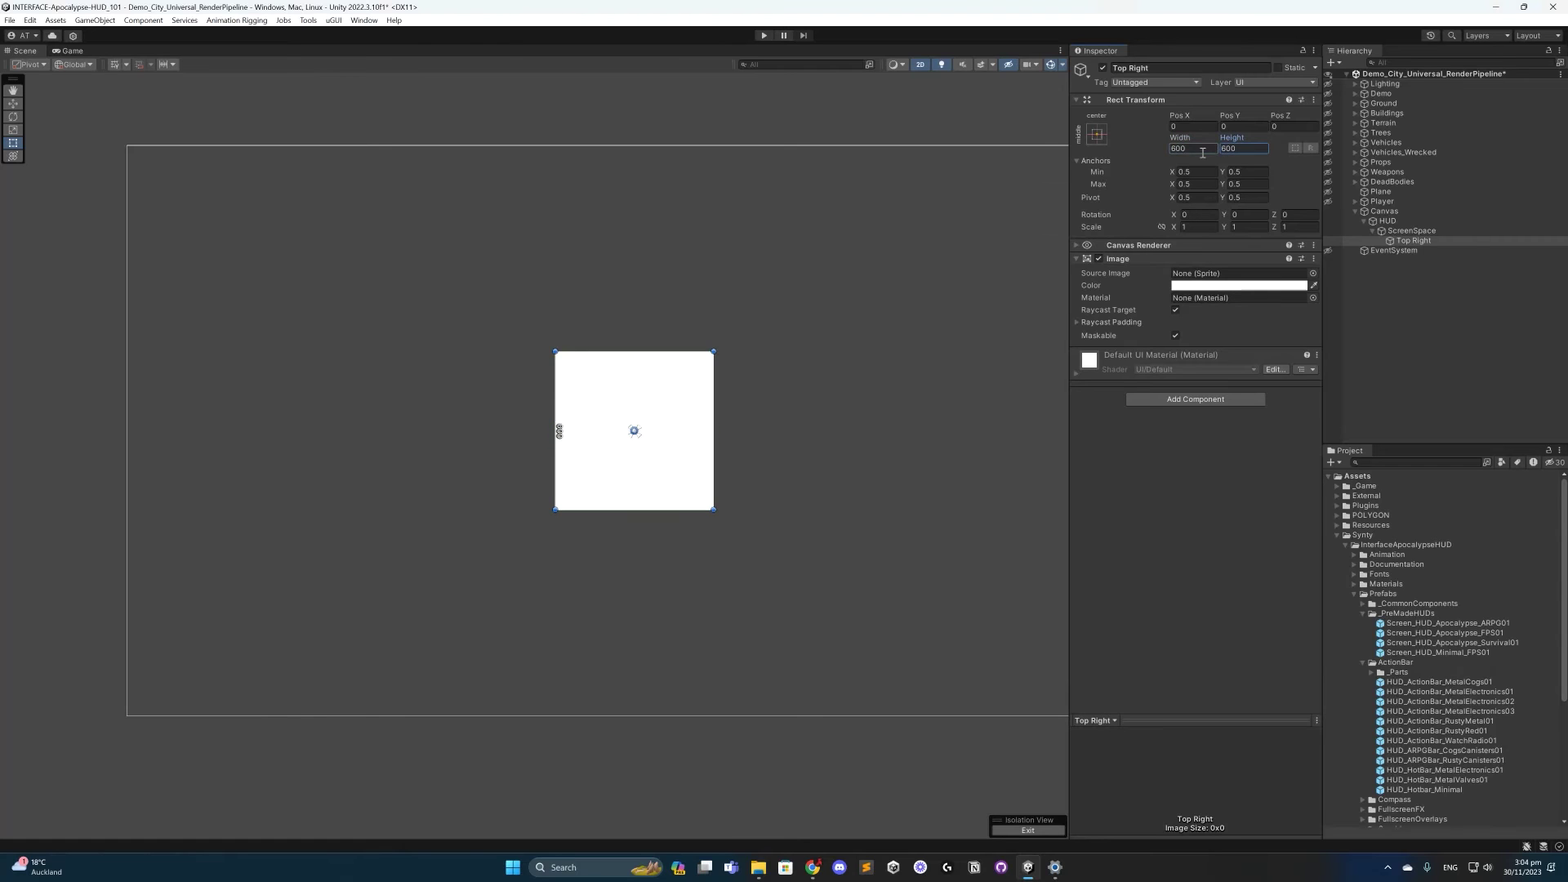
scroll(837, 322, "down", 3)
left_click(1097, 134)
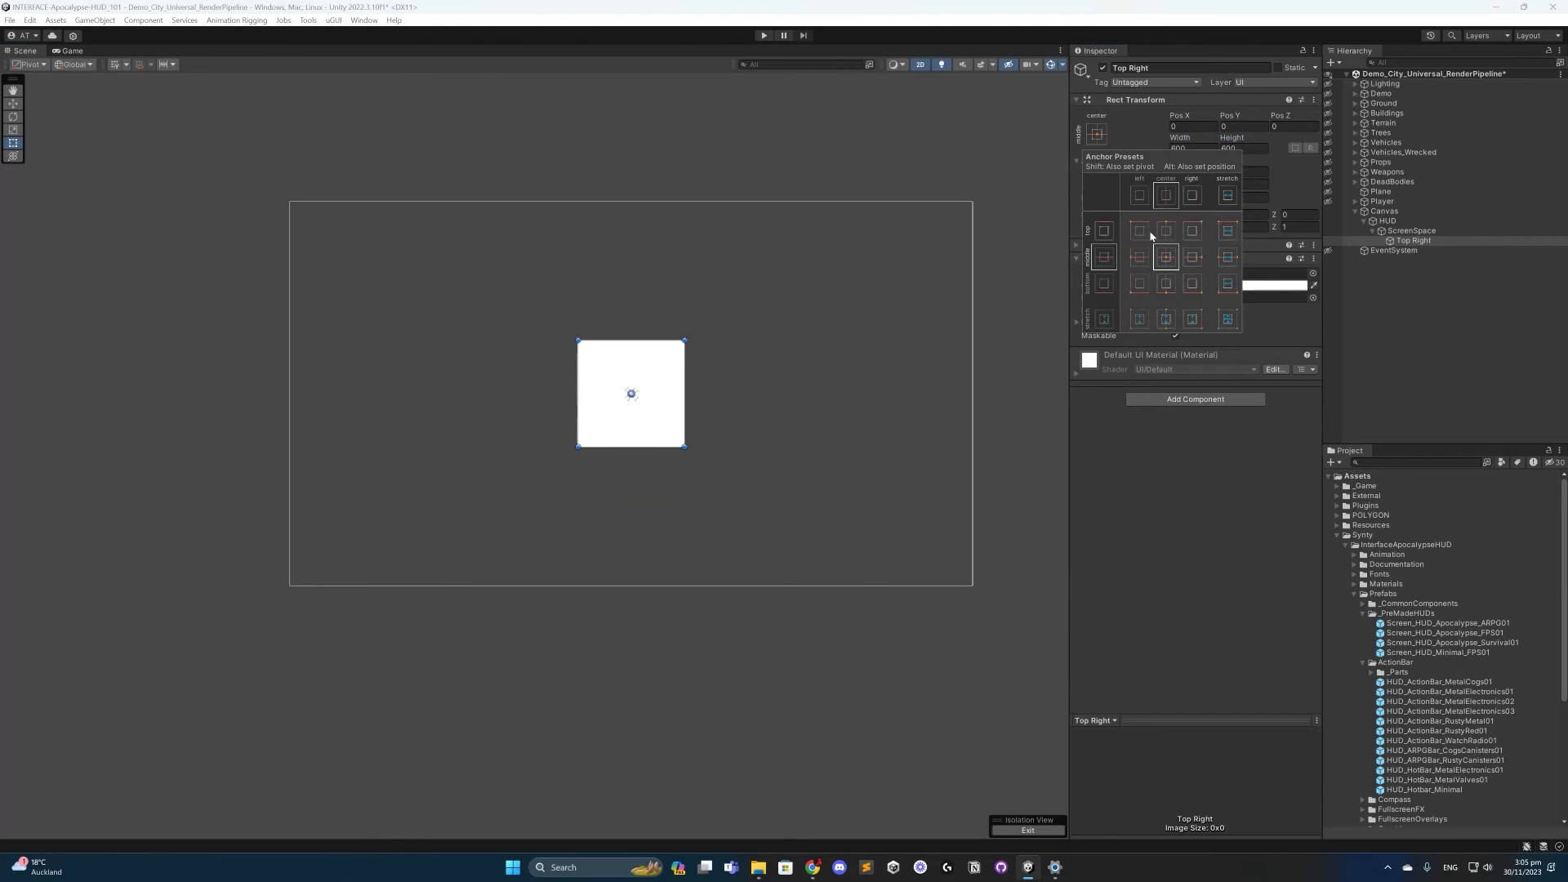
key("alt")
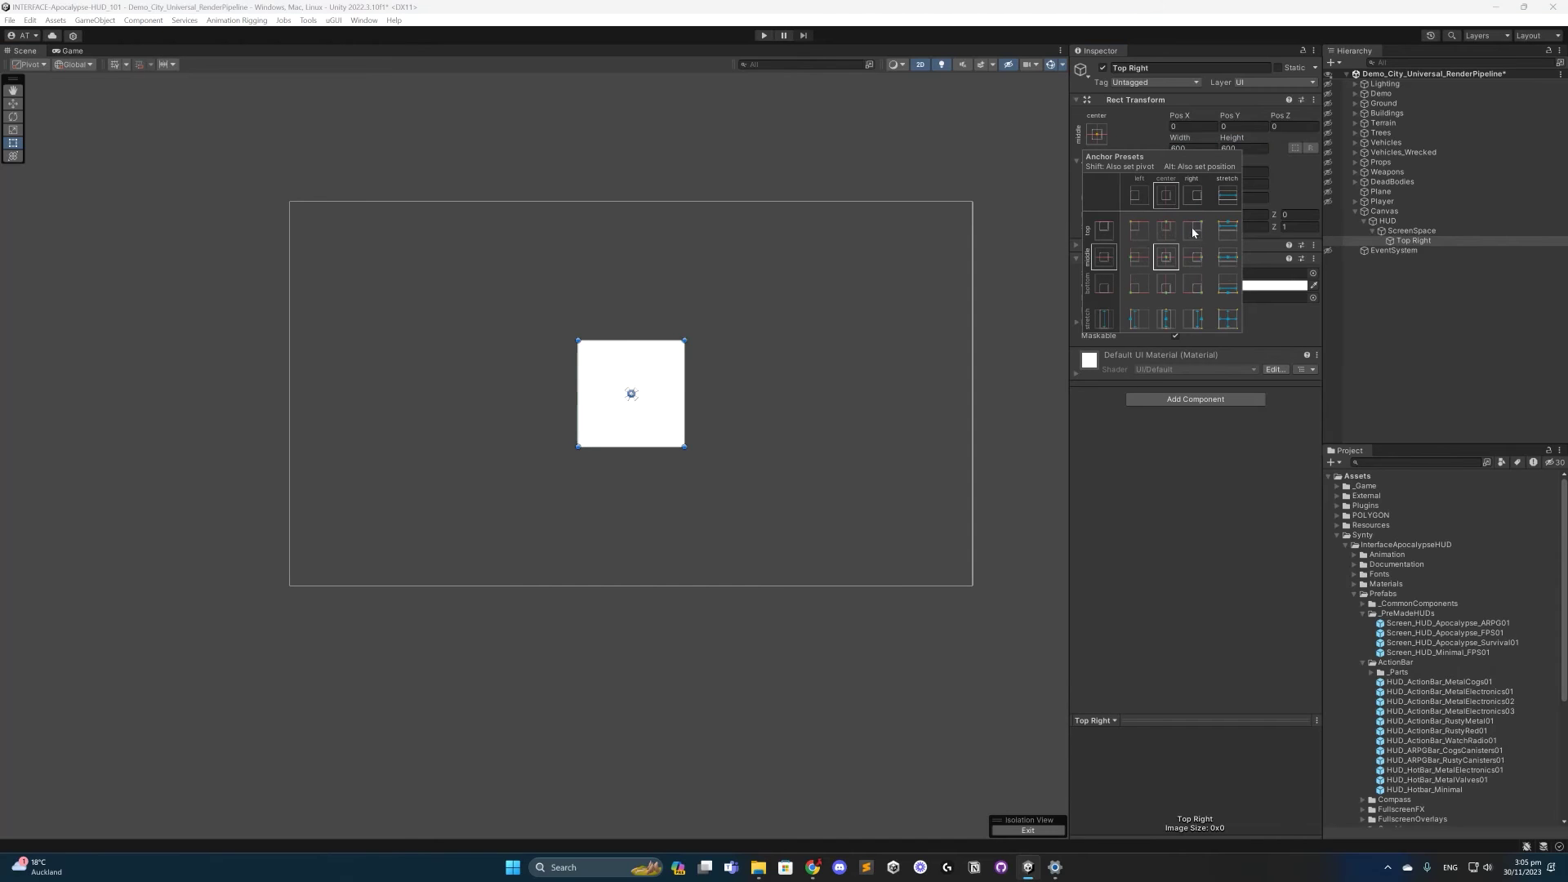
left_click(1198, 237, "alt")
left_click(1413, 240)
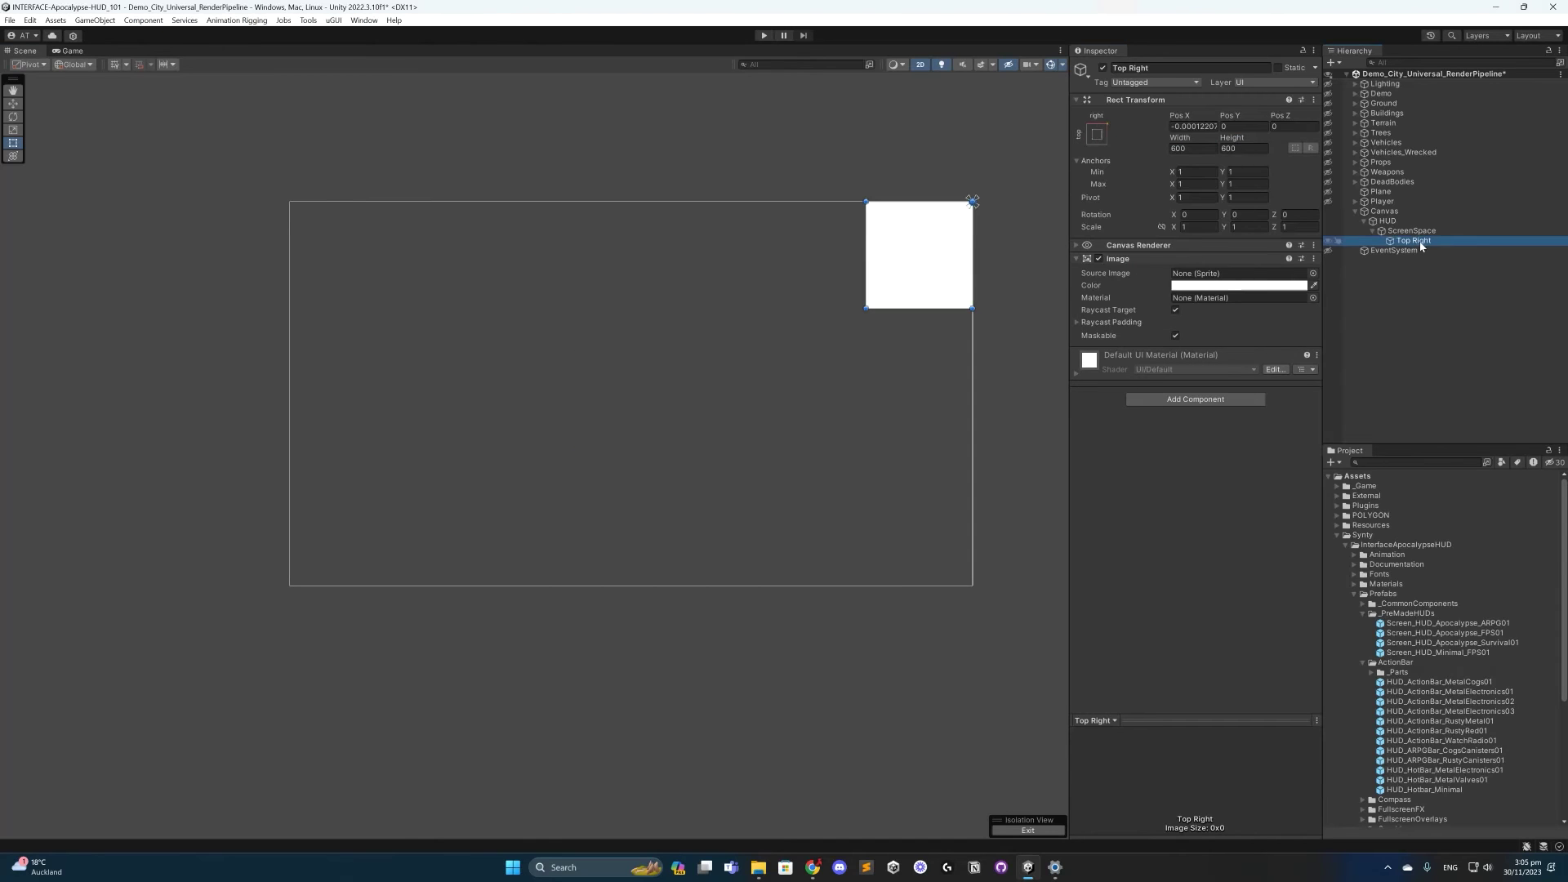
- Duplicate the square three times, anchoring copies bottom-right, bottom-left and top centre
key("ctrl+d")
left_click(1098, 134)
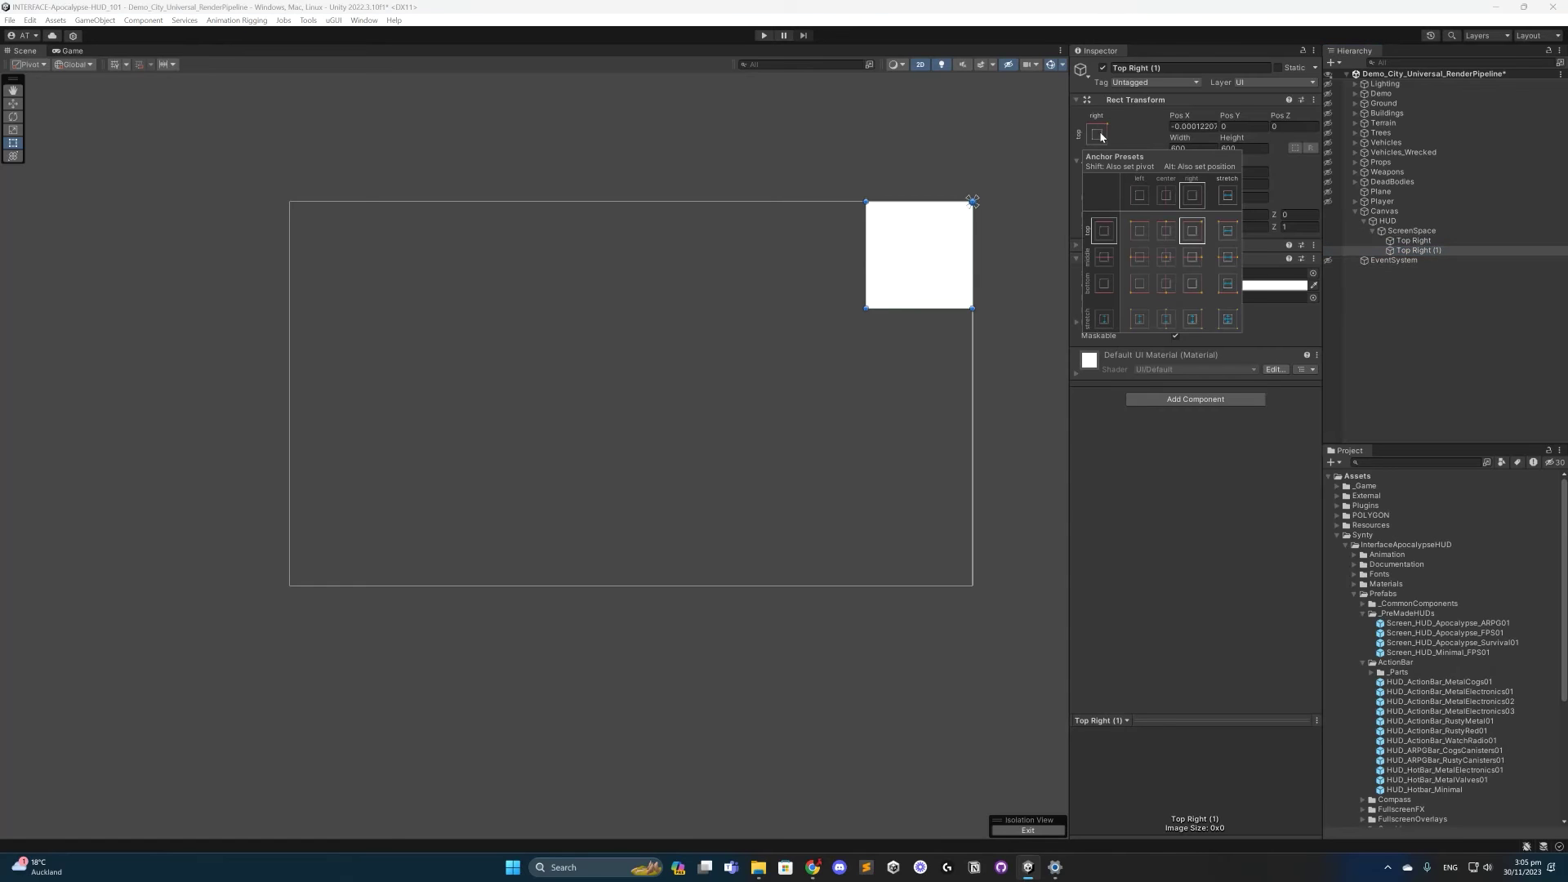
key("alt")
left_click(1195, 287, "alt")
key("ctrl+d")
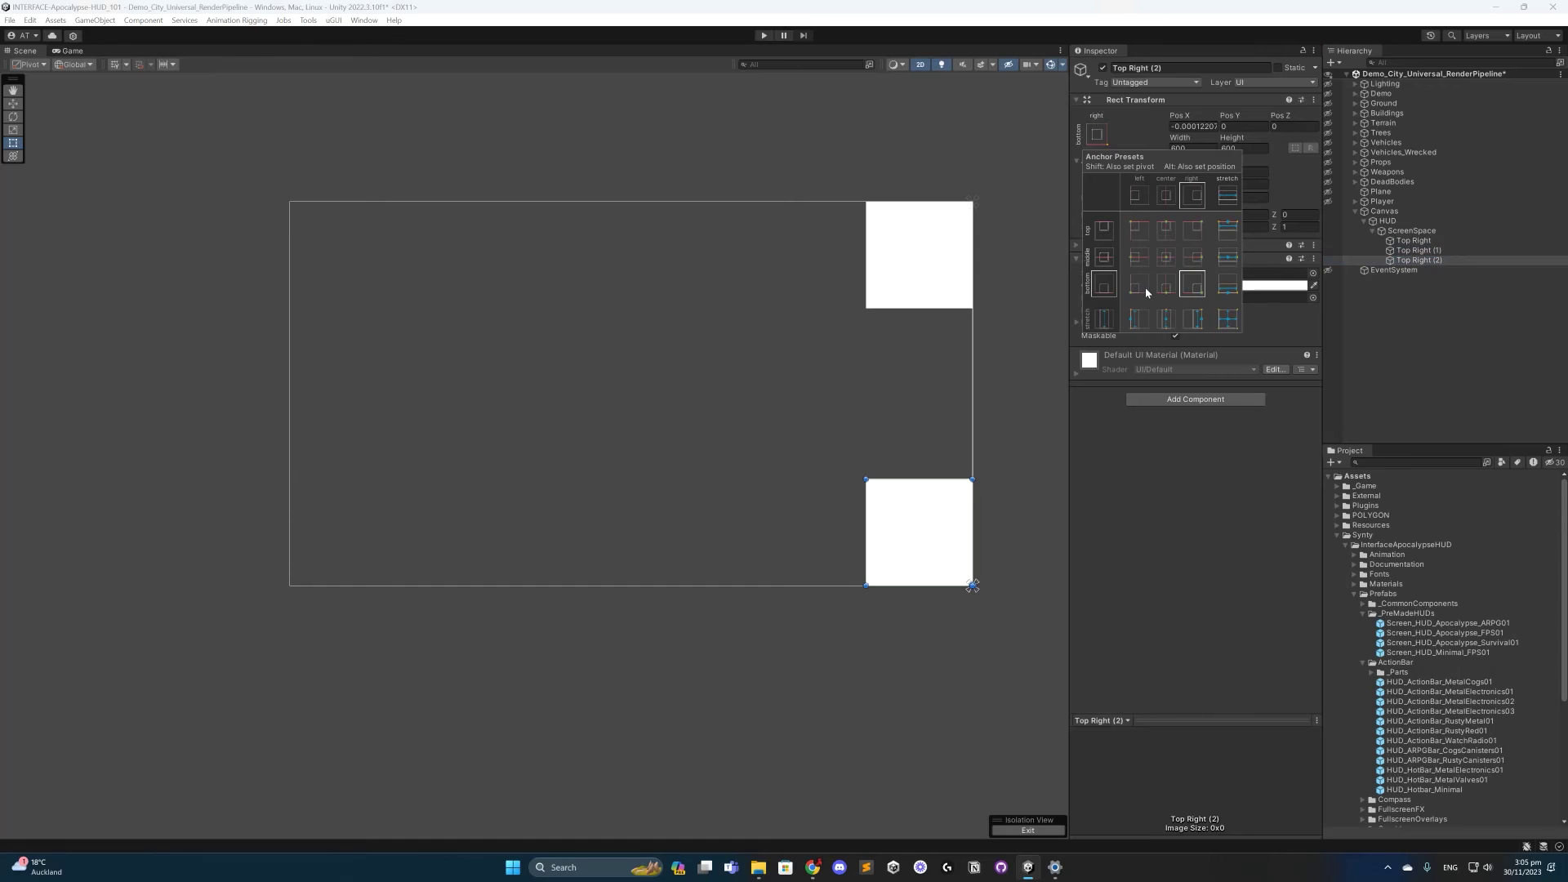
left_click(1140, 285, "alt")
key("ctrl+d")
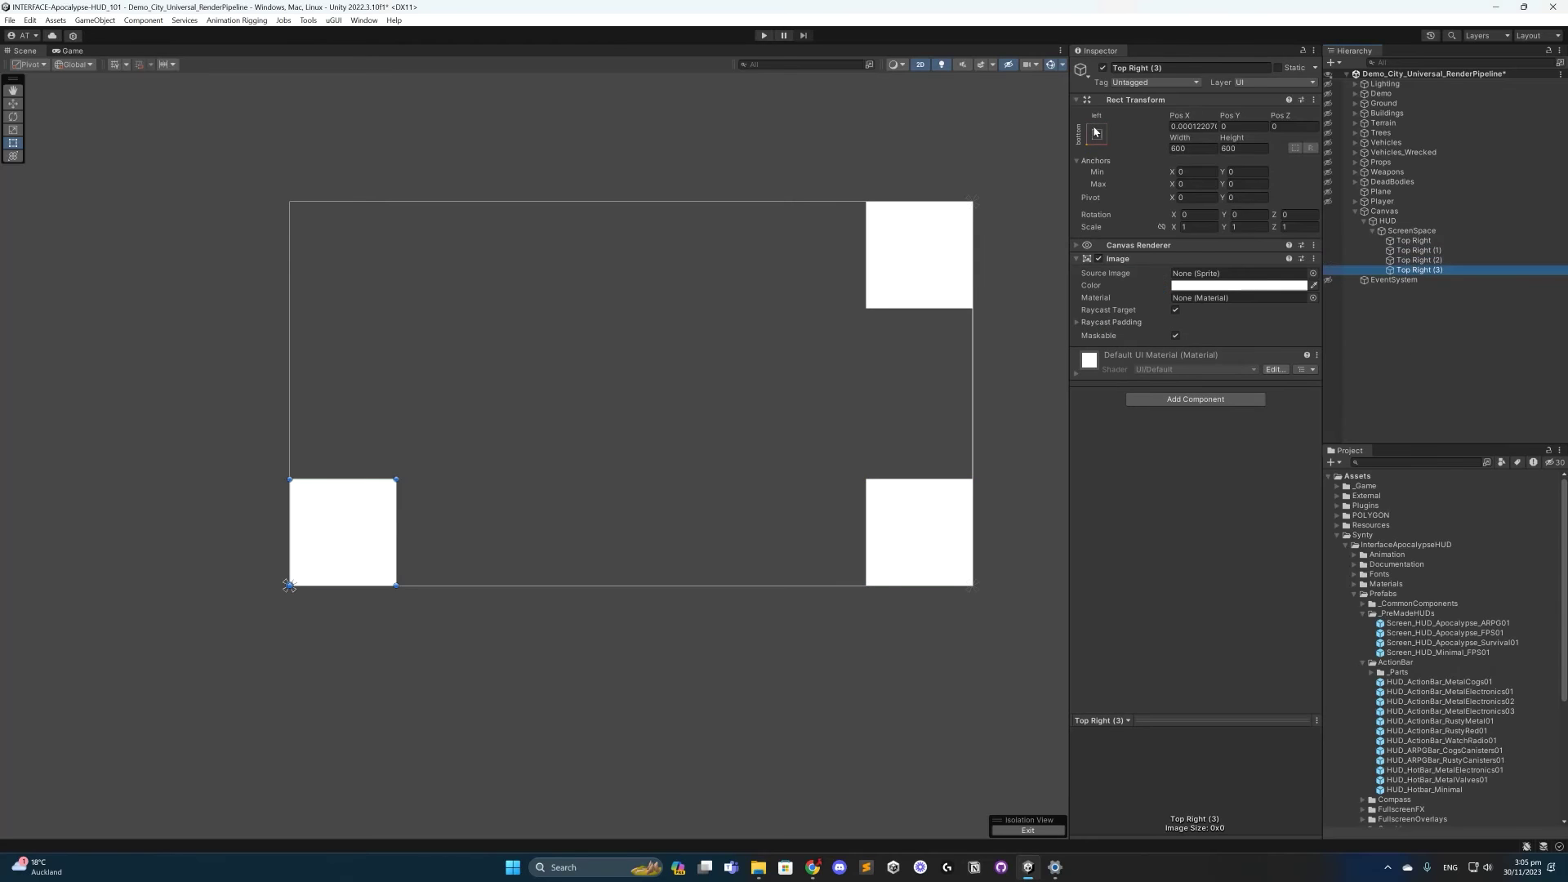
left_click(1099, 135)
left_click(1169, 234, "alt")
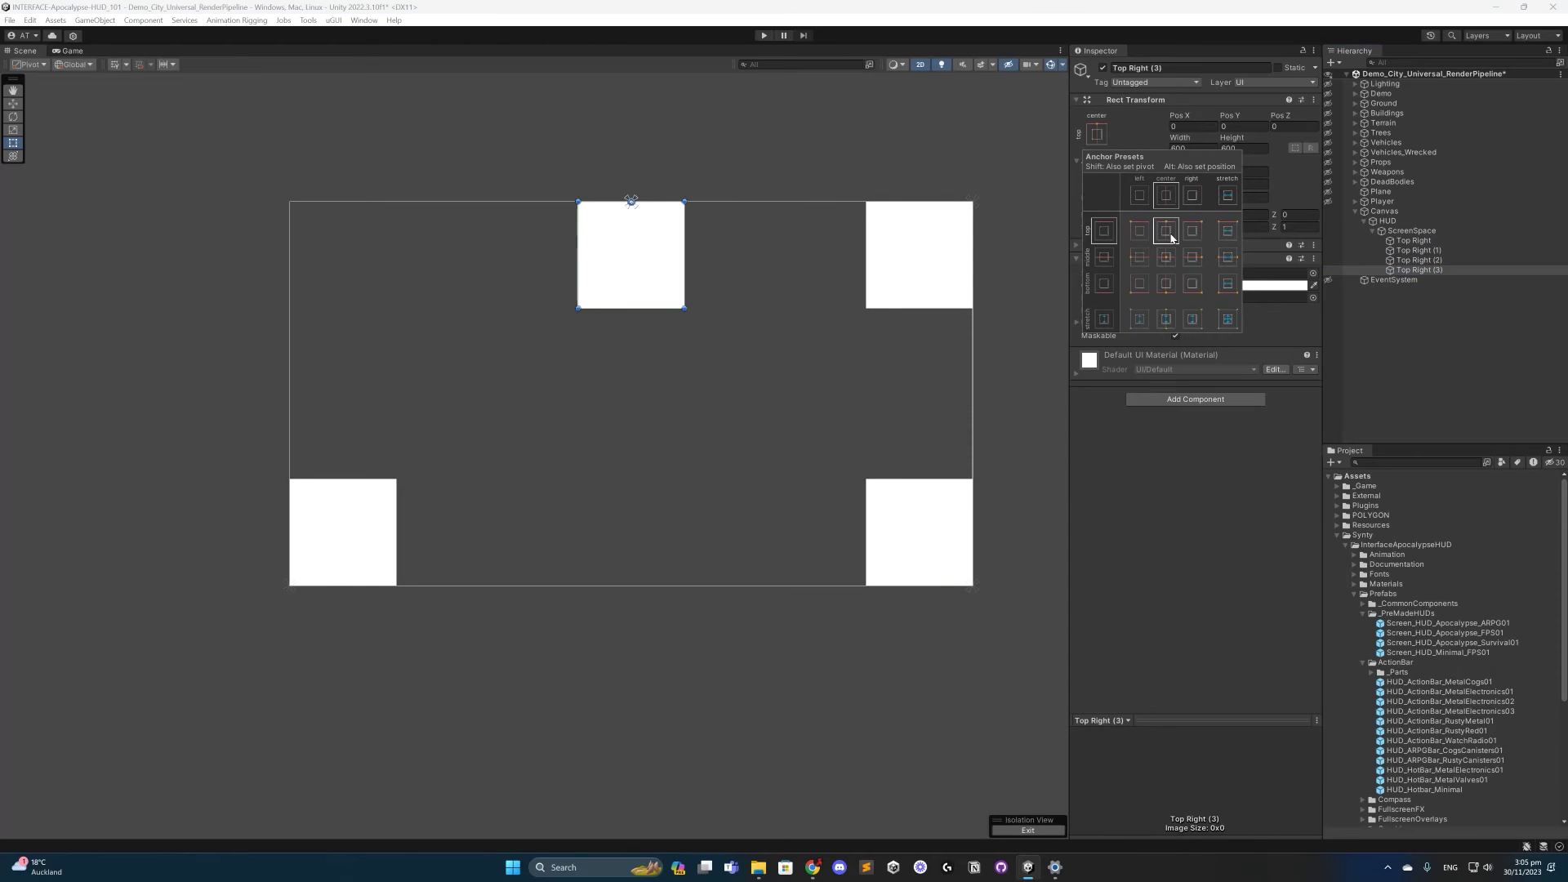
- Rename the copies Bottom Right, Bottom Left and Top
left_click(1419, 249)
left_click(1171, 68)
type("Bottomm R")
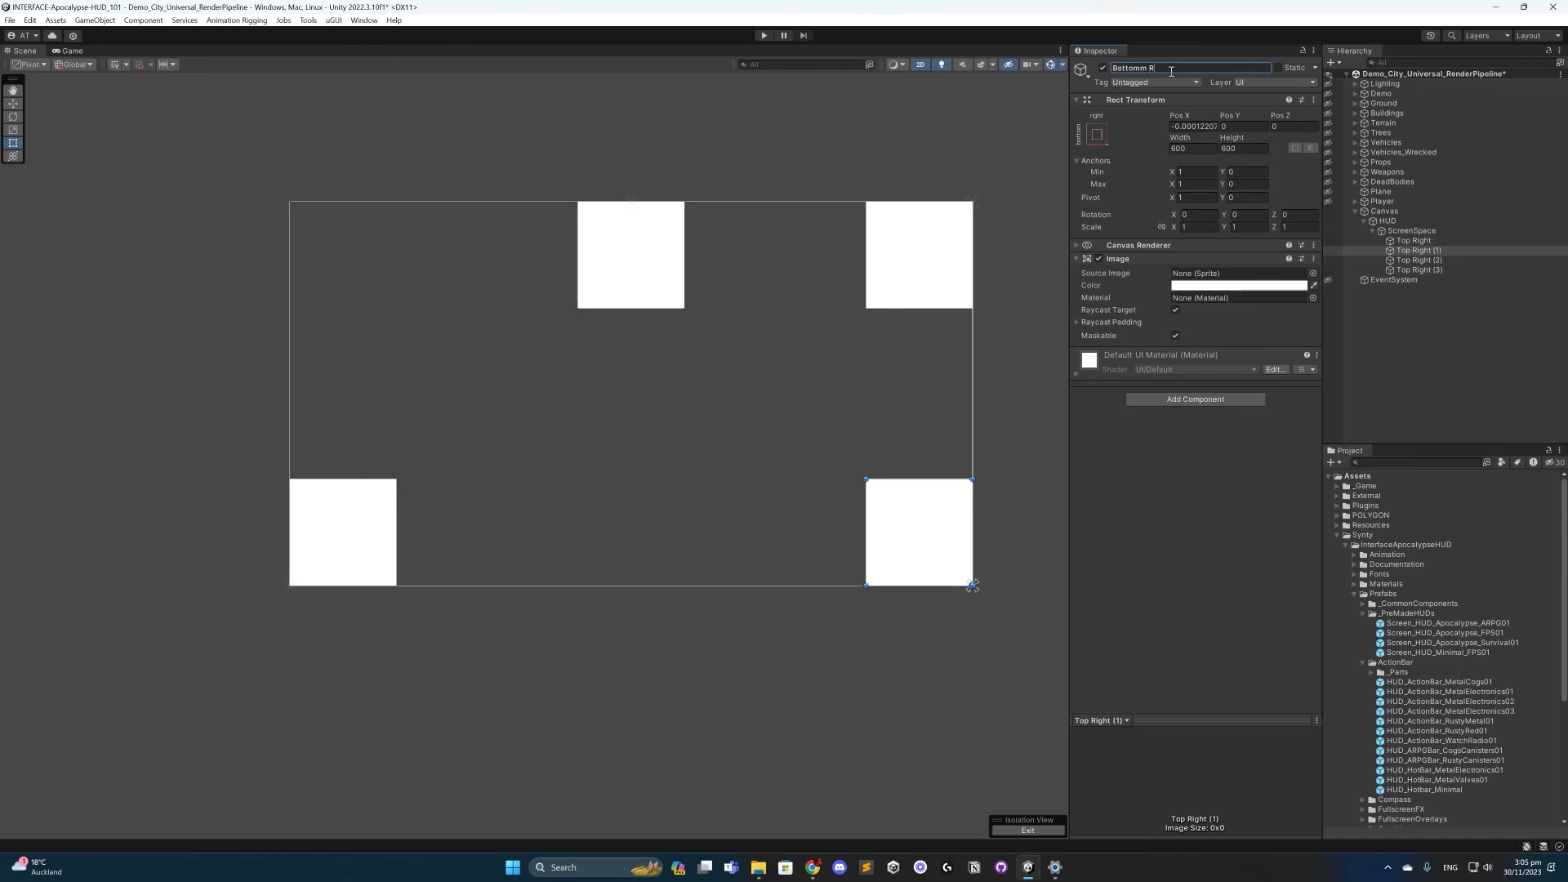
type("m Right")
key("Return")
left_click(1419, 259)
left_click(1176, 68)
type("Bottom Left")
key("Return")
left_click(1417, 269)
left_click(1176, 68)
type("Top")
key("Return")
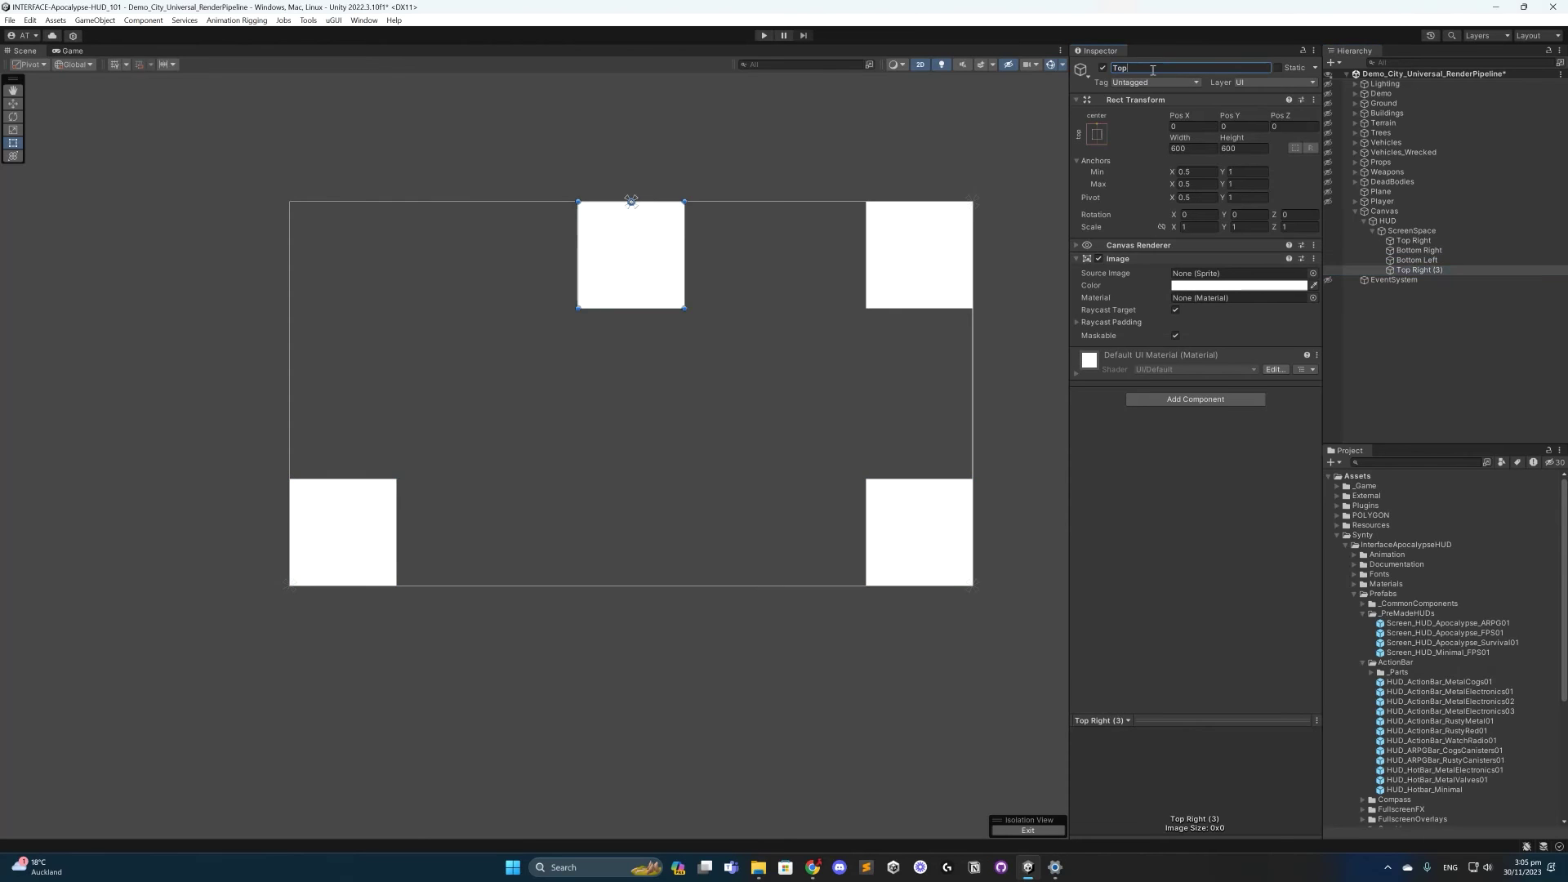
- Disable the Image component on all four containers, then reselect Top Right
left_click(1423, 242, "shift")
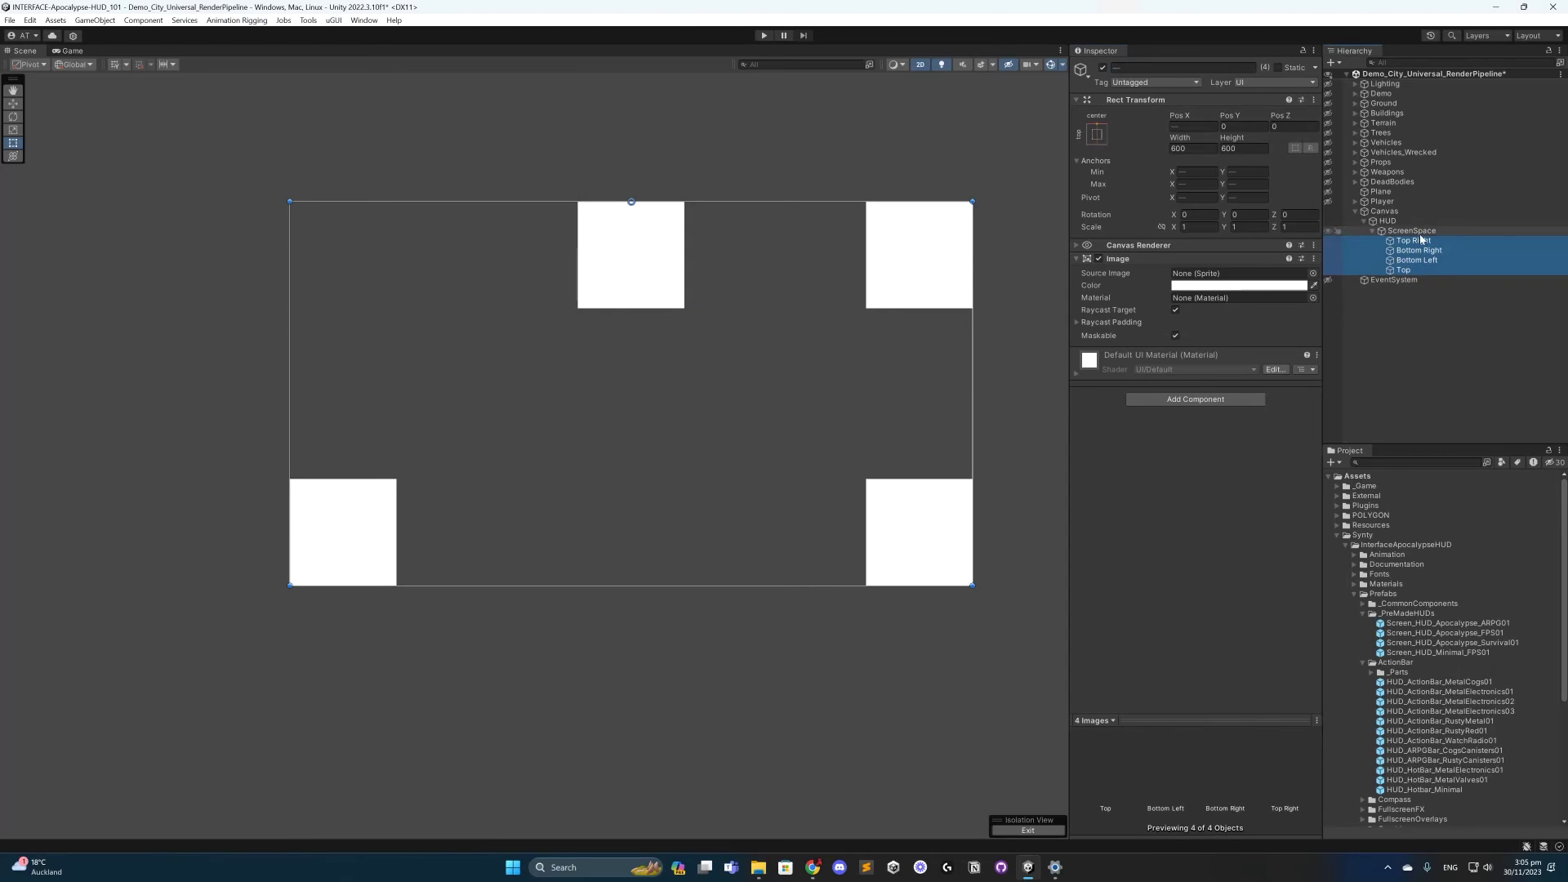
left_click(1100, 259)
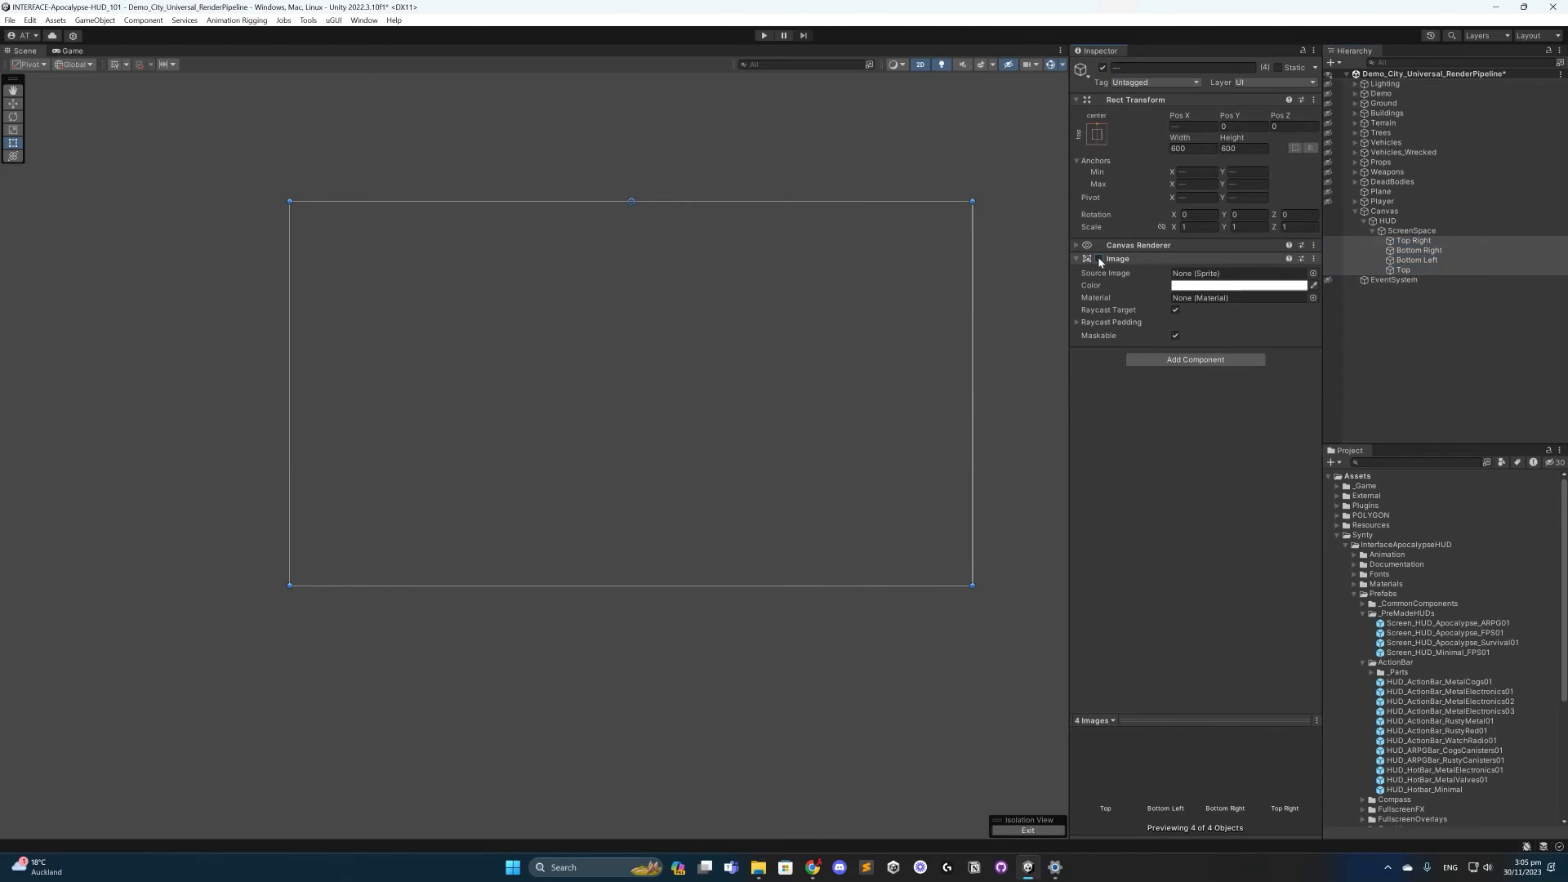
left_click(1100, 259)
left_click(1099, 259)
left_click(1099, 258)
left_click(1100, 259)
left_click(1406, 392)
left_click(1414, 241)
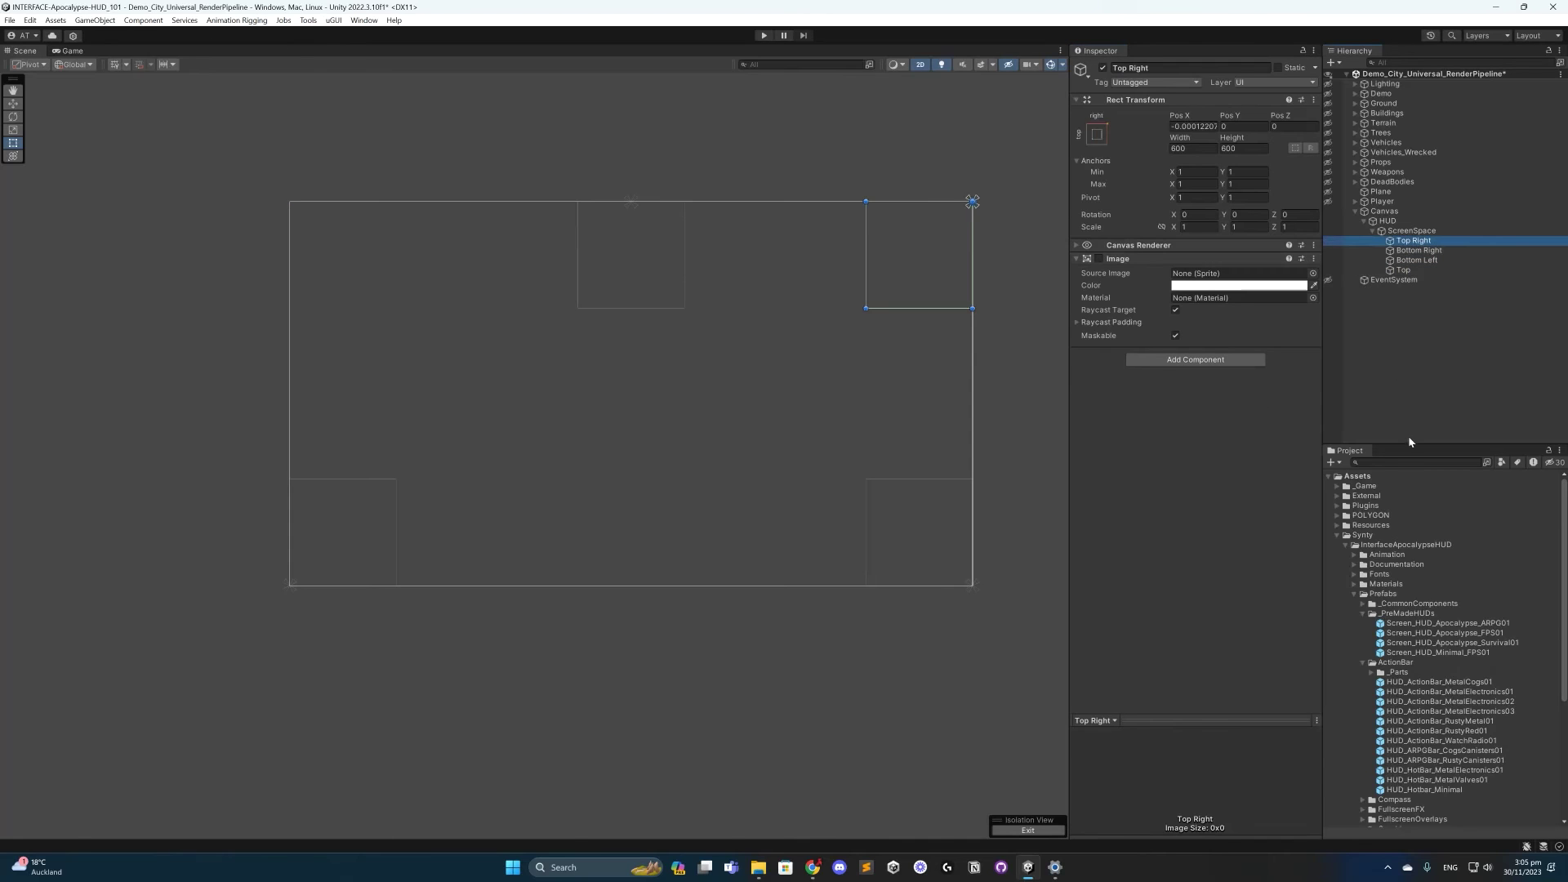
- Place the HUD_Minimap_Dial_RustyRed01 prefab under Top Right and move it into the top-right corner
left_click(1364, 612)
left_click(1375, 594)
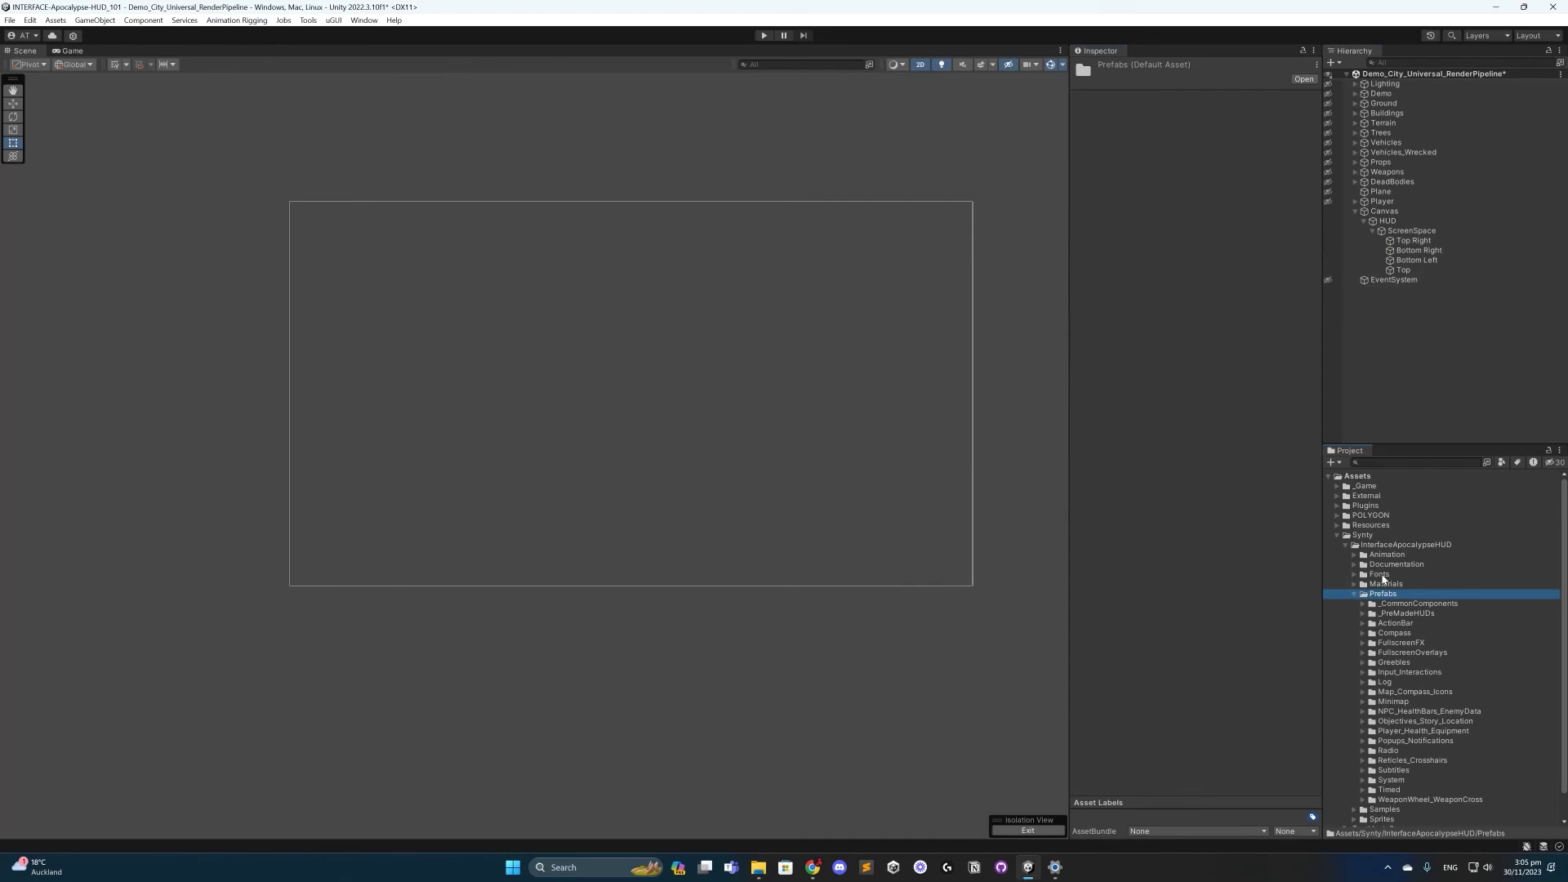
left_click(1363, 702)
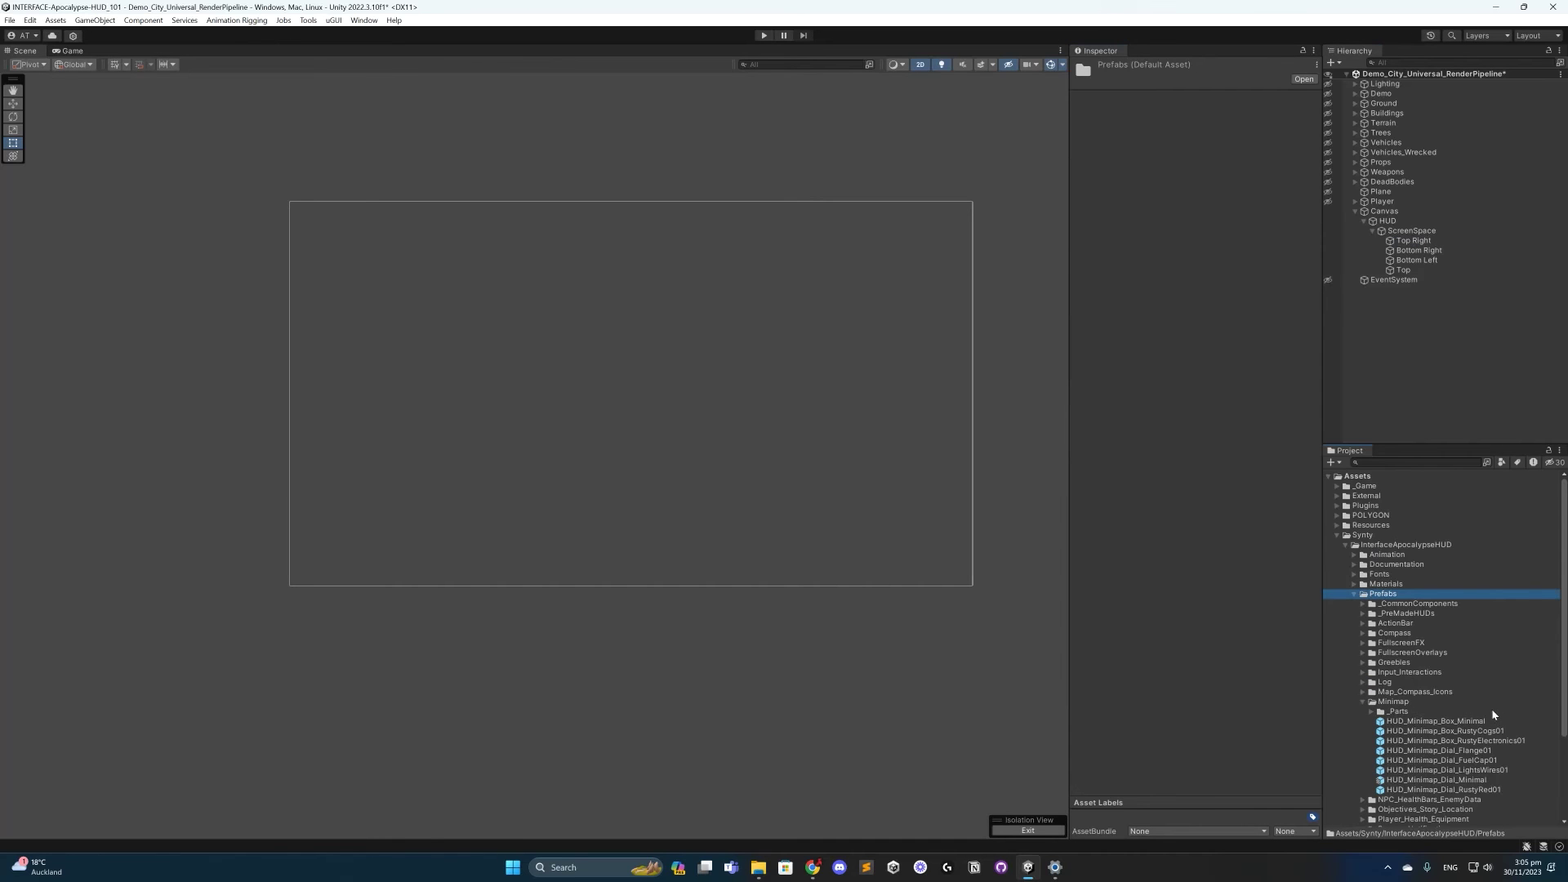
left_click_drag(1454, 791, 1411, 243)
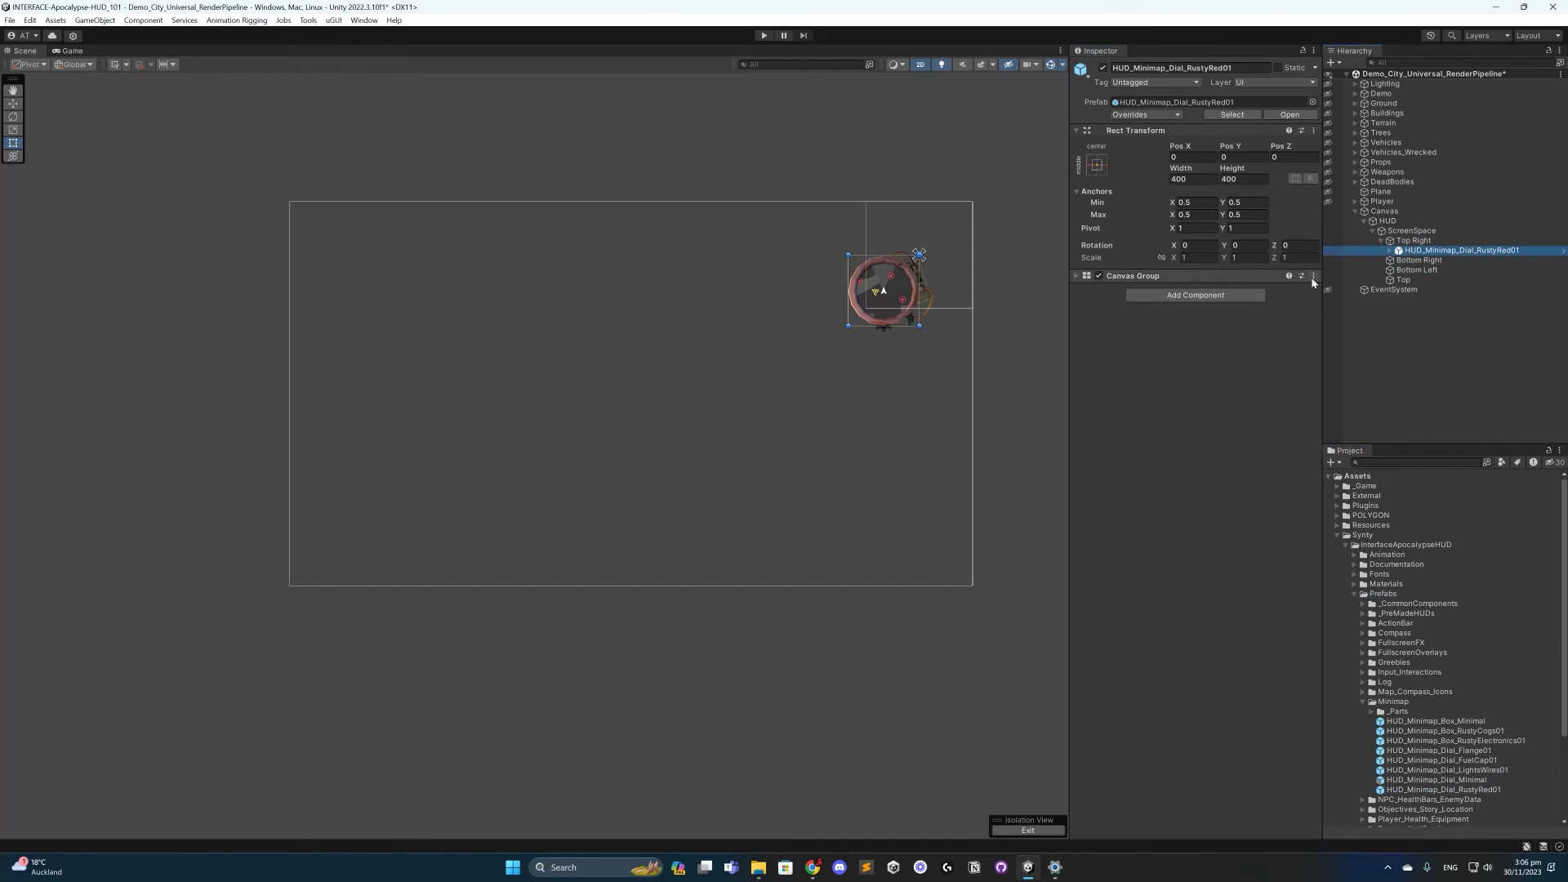
left_click_drag(908, 299, 944, 268)
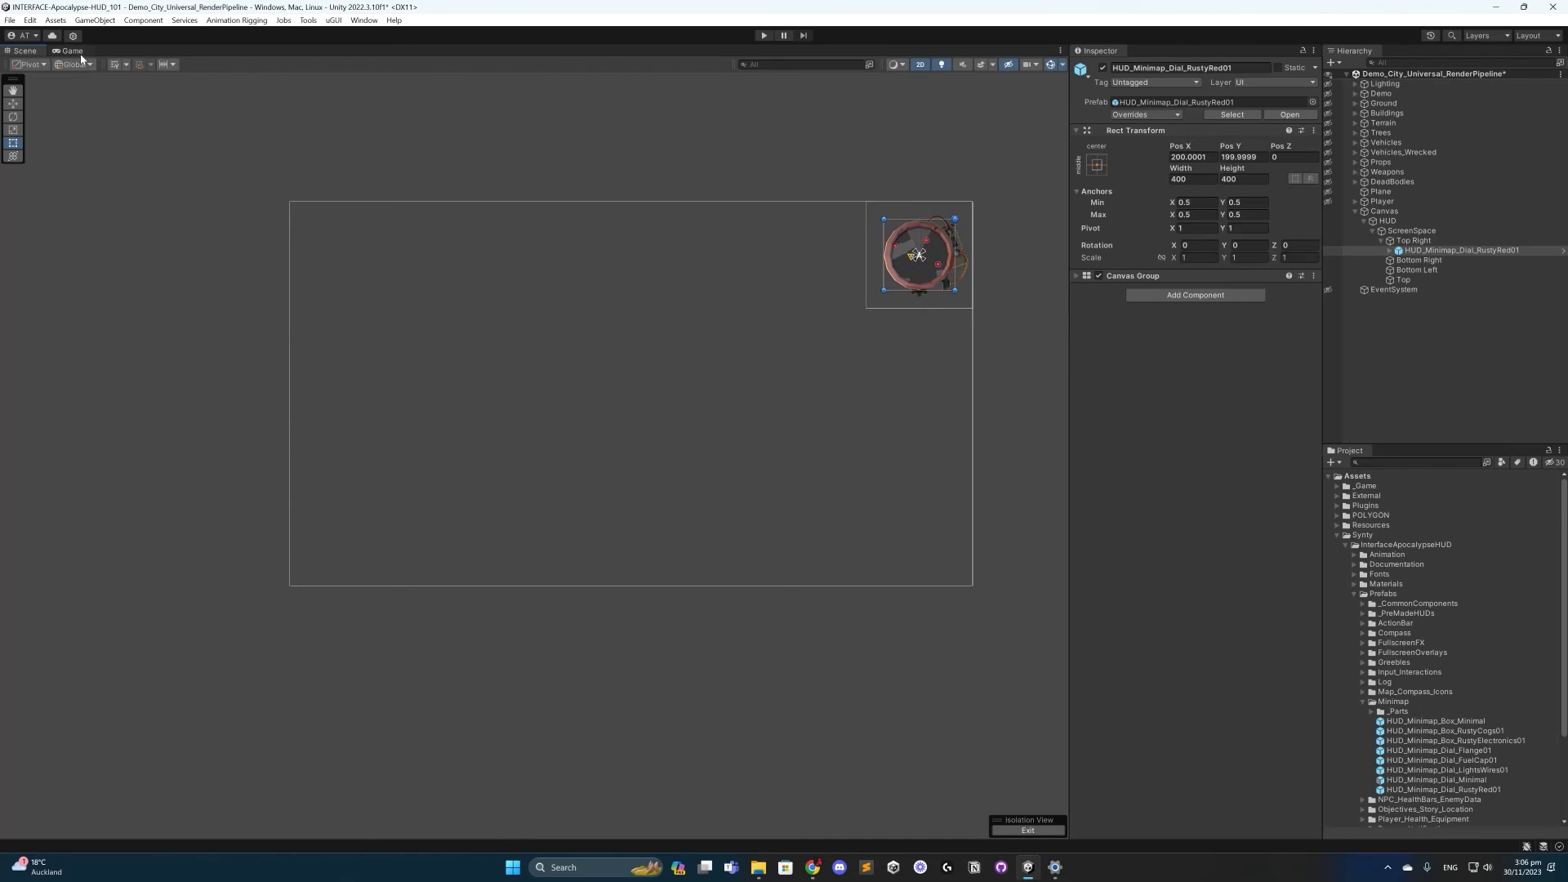
- Preview the minimap over the city in the Game view, adjusting the aspect to 16:9
left_click(72, 51)
mouse_move(1070, 332)
left_mouse_down()
mouse_move(752, 335)
mouse_move(1084, 343)
left_mouse_up()
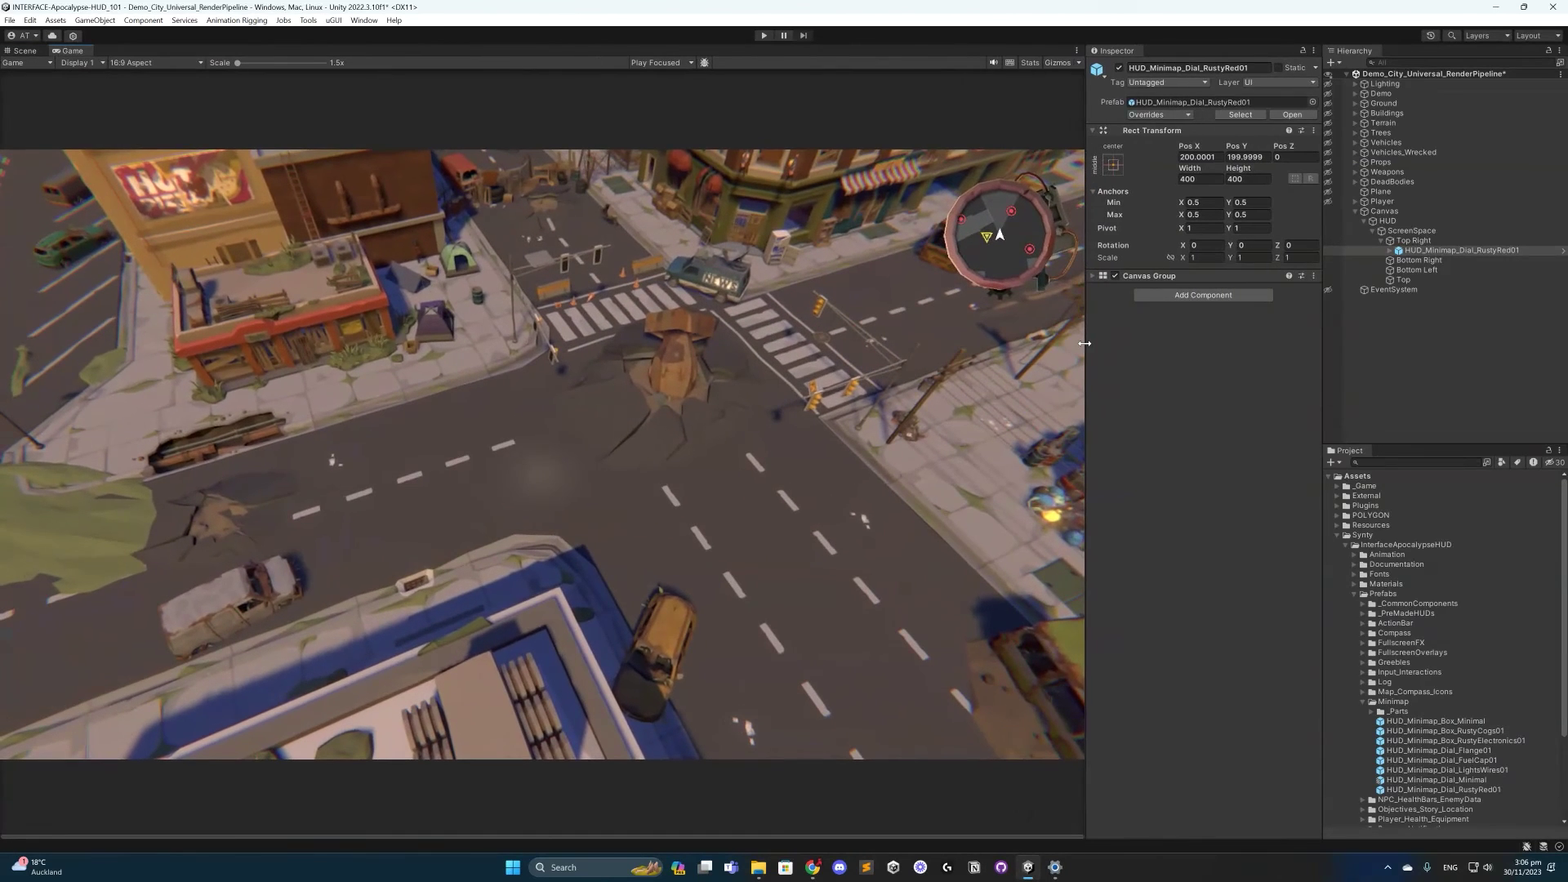
left_click(147, 63)
left_click(136, 105)
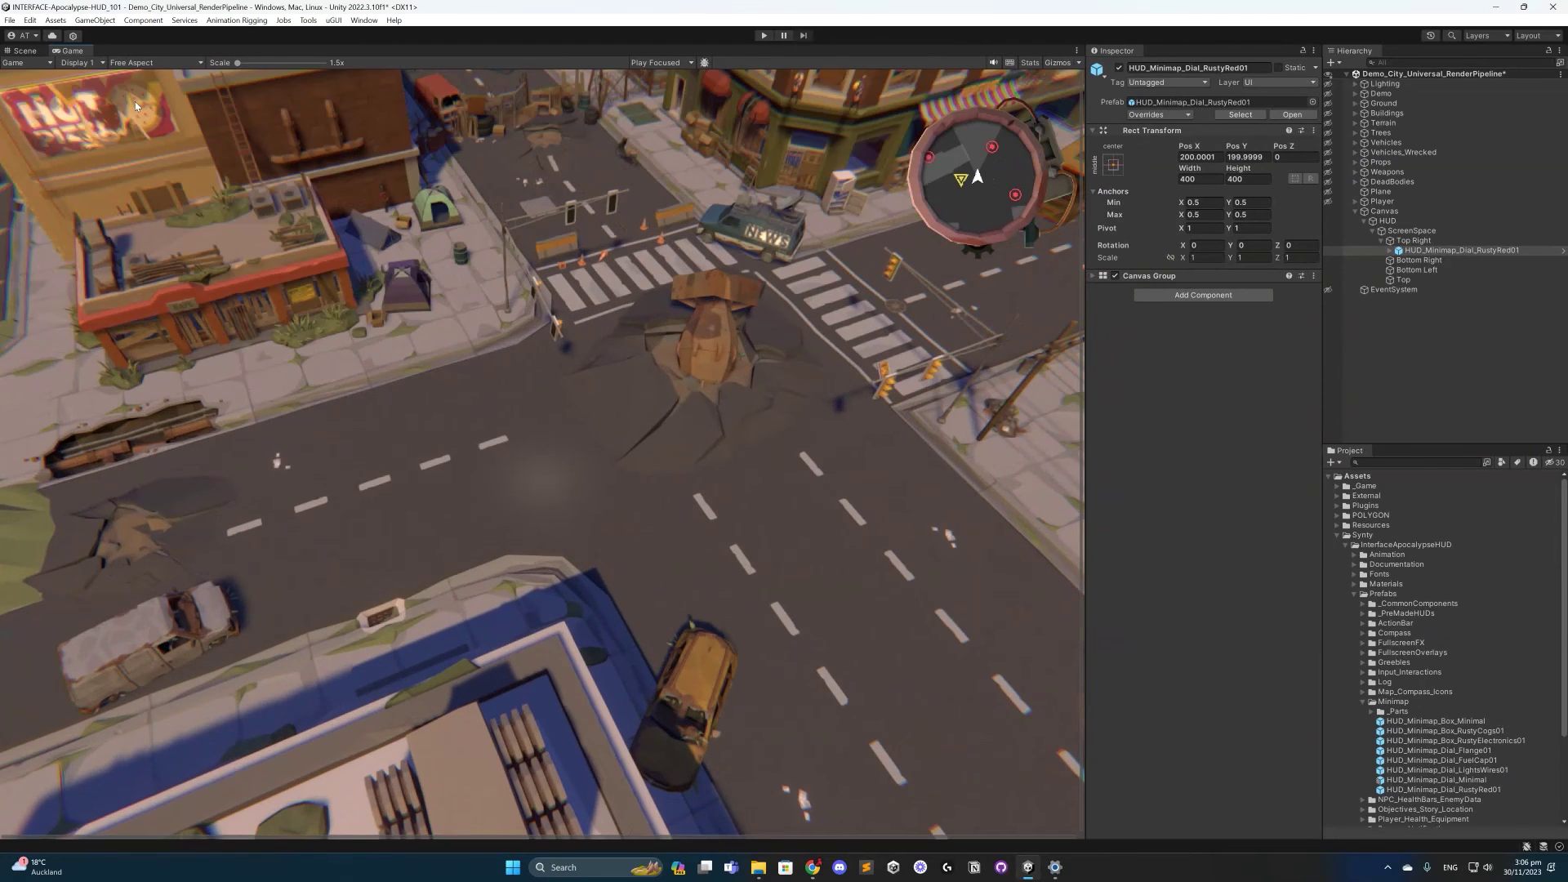
left_click(149, 62)
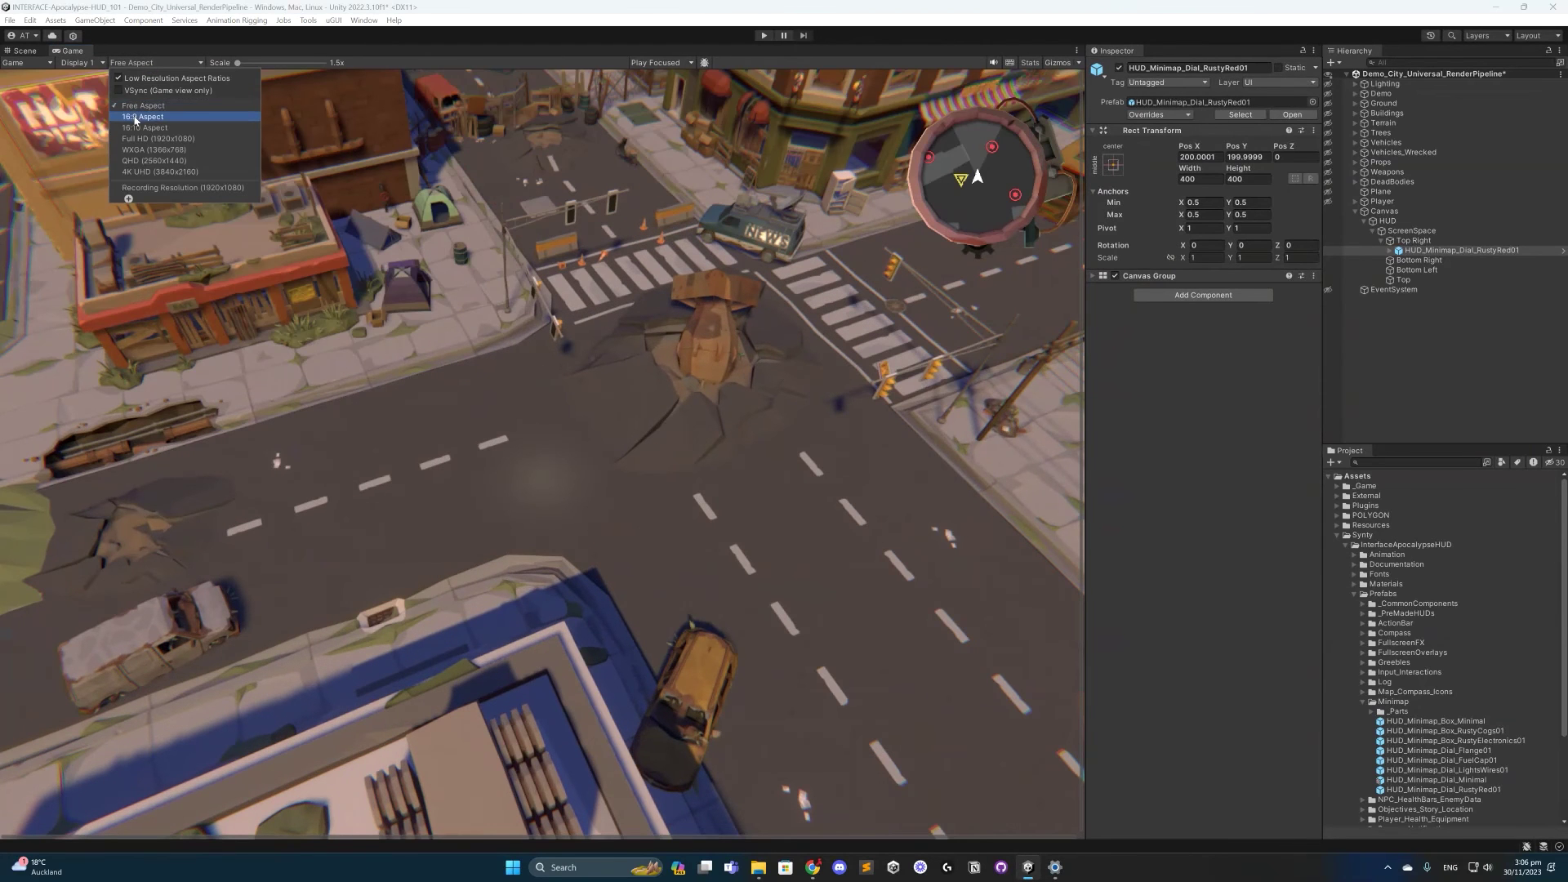
left_click_drag(1087, 368, 1043, 337)
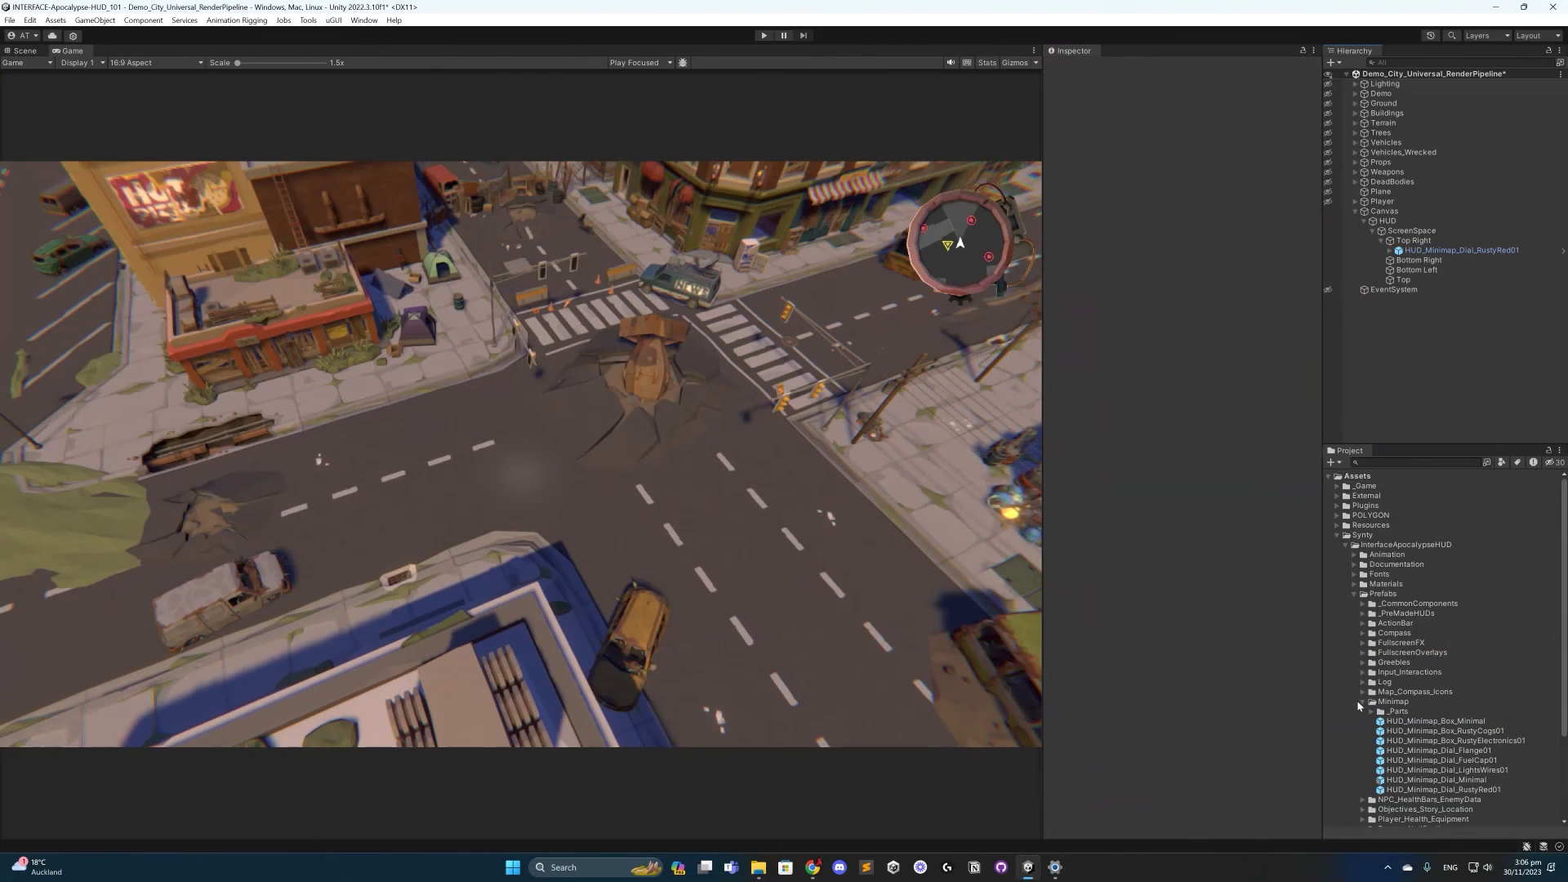
- Place HUD_Health_CurrentWeapon_MetalFrame01 under Bottom Right and nudge it into the bottom-right corner
left_click(1363, 701)
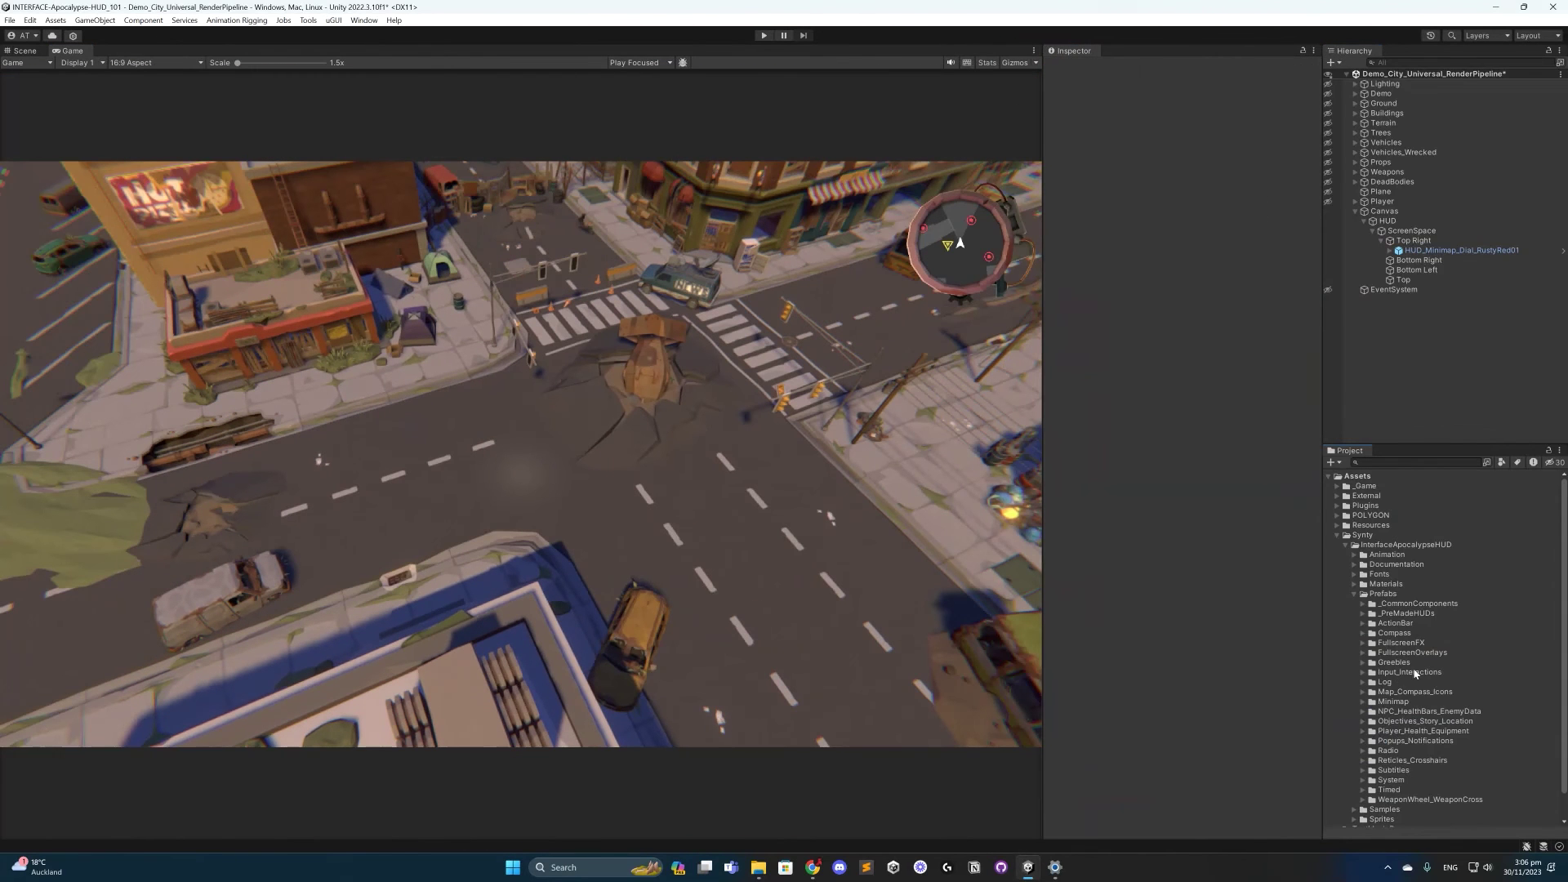
left_click(1363, 730)
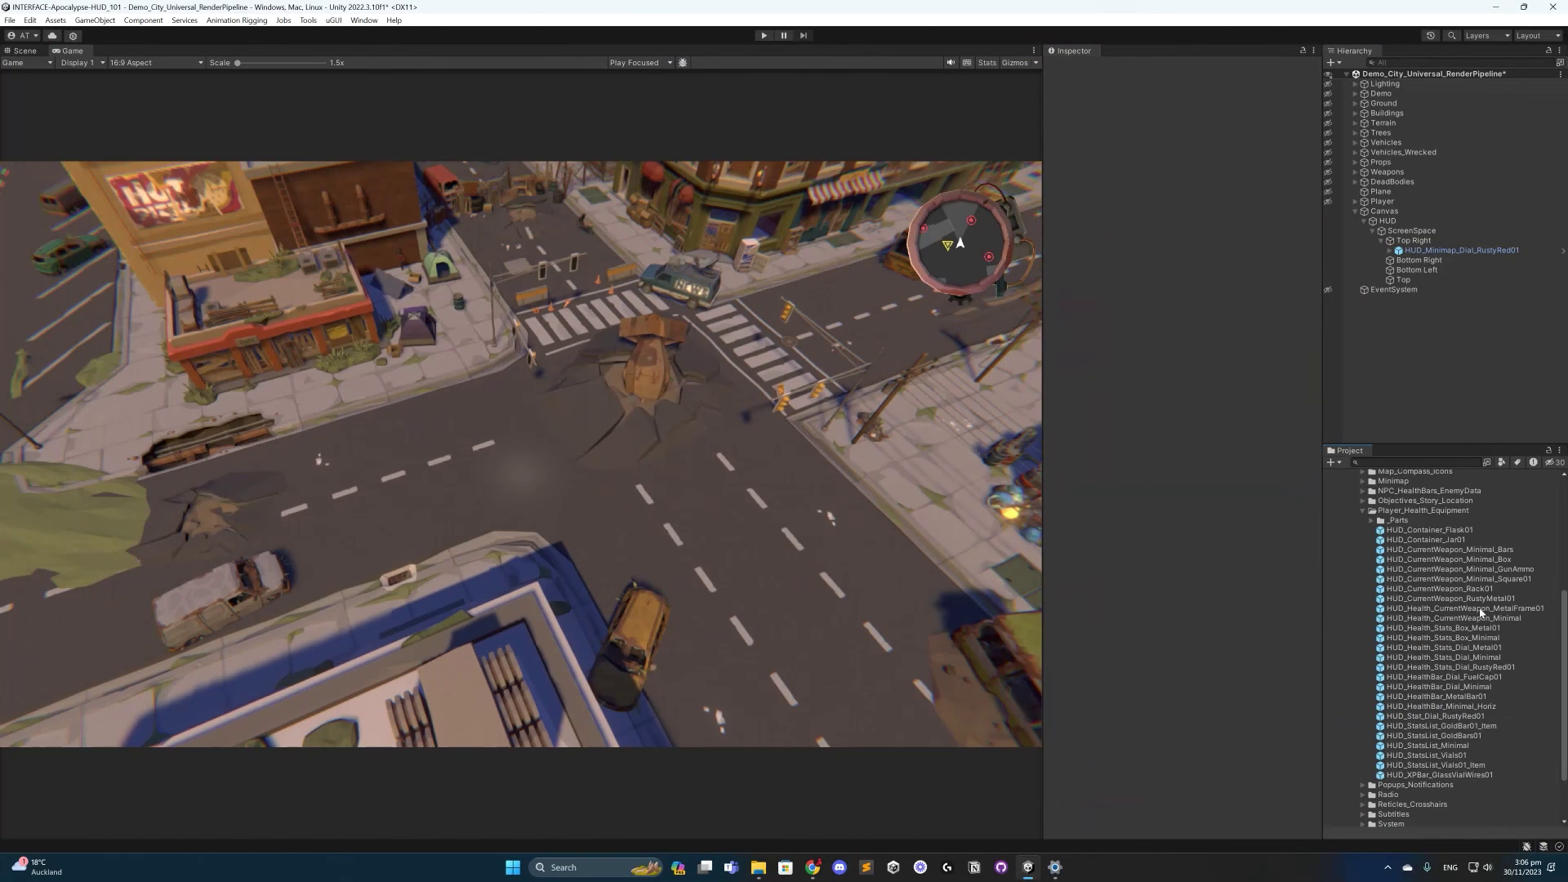
left_click_drag(1466, 612, 1433, 265)
left_click(27, 51)
scroll(910, 494, "up", 5)
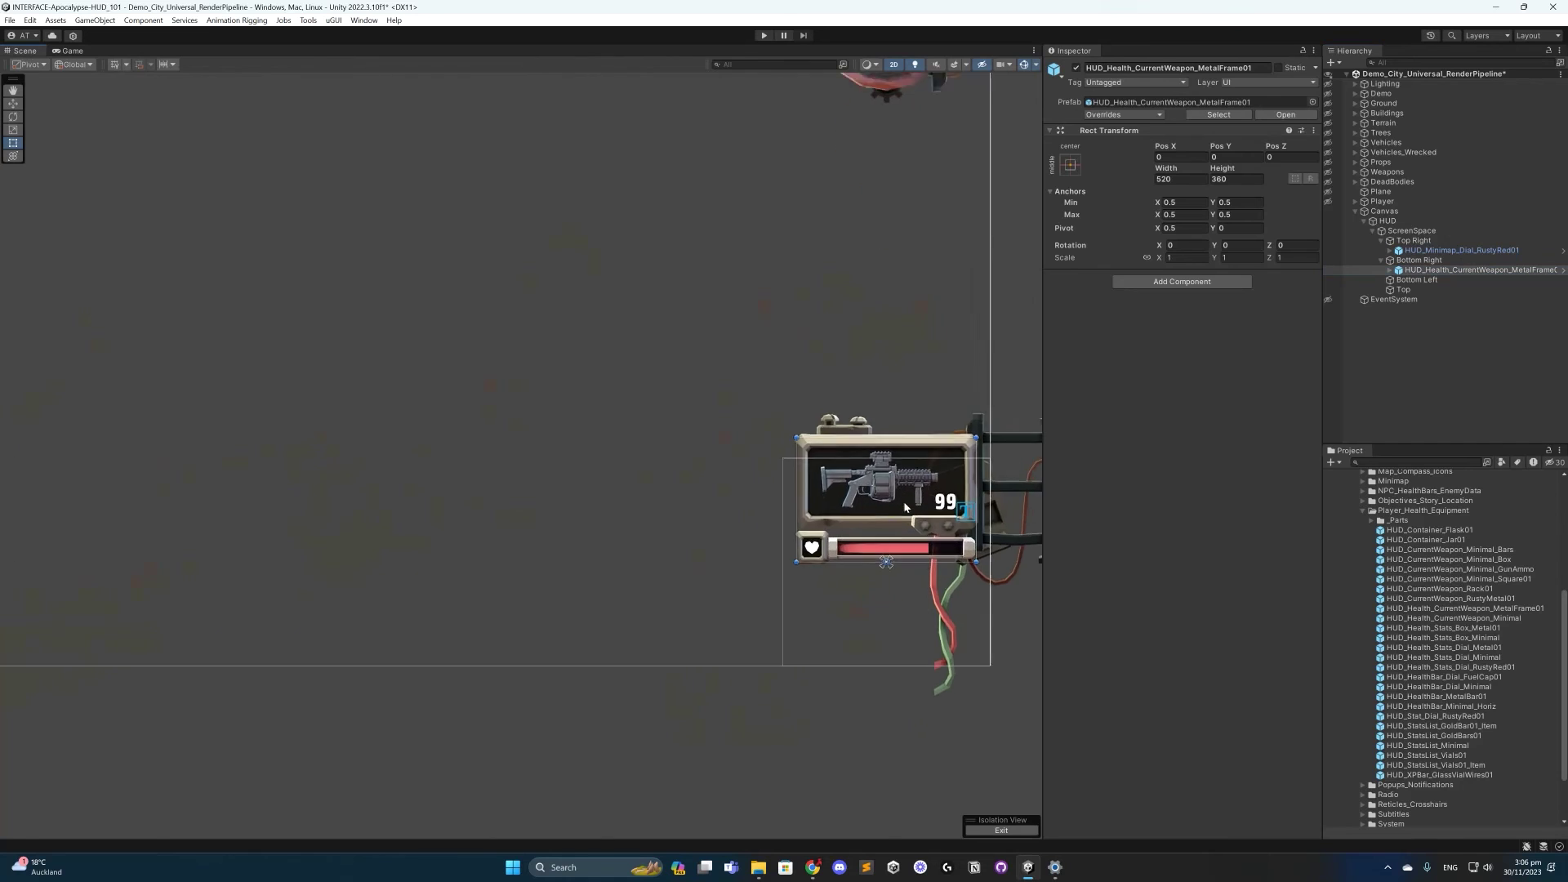
left_click_drag(910, 494, 895, 576)
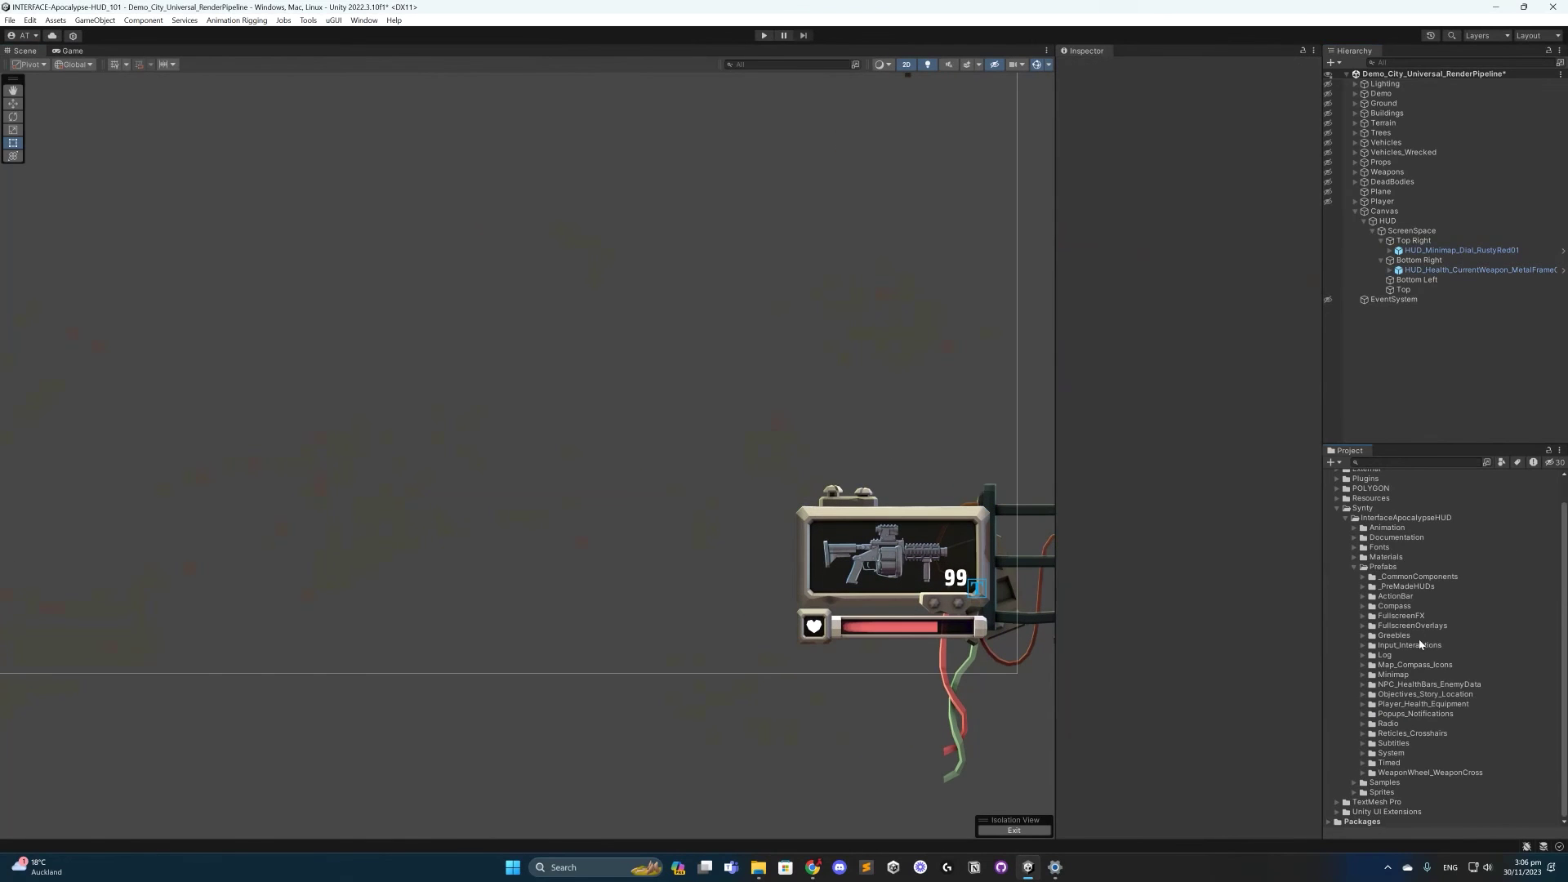
- Add the HUD_ActionBar_RustyMetal01 action bar under Bottom Left and frame it in the scene
left_click(1362, 596)
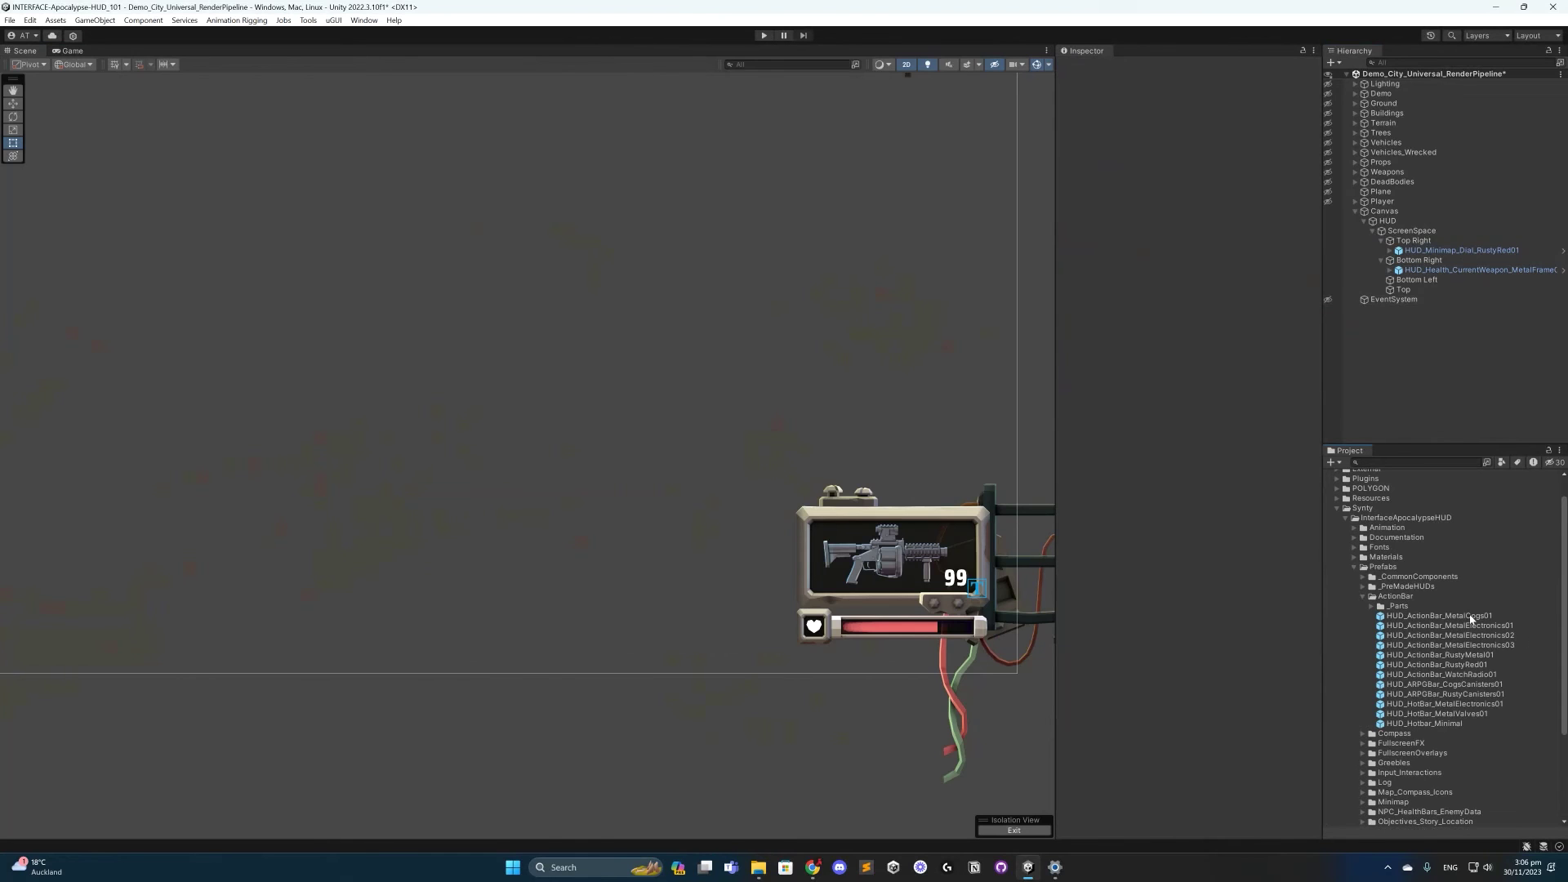
left_click_drag(1464, 653, 1420, 284)
key("f")
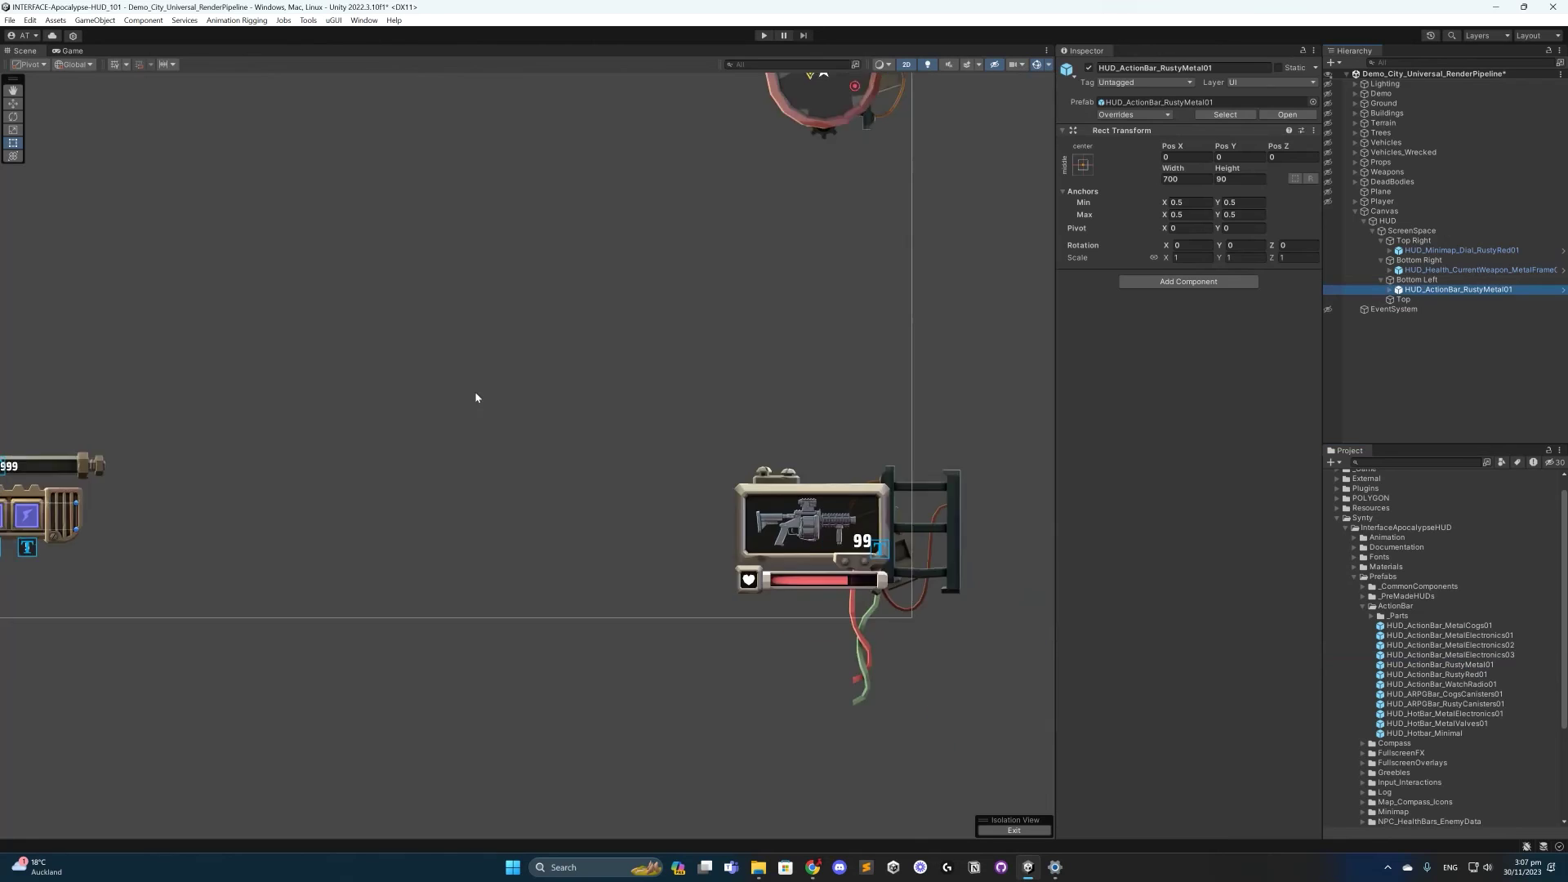
left_click(1387, 409)
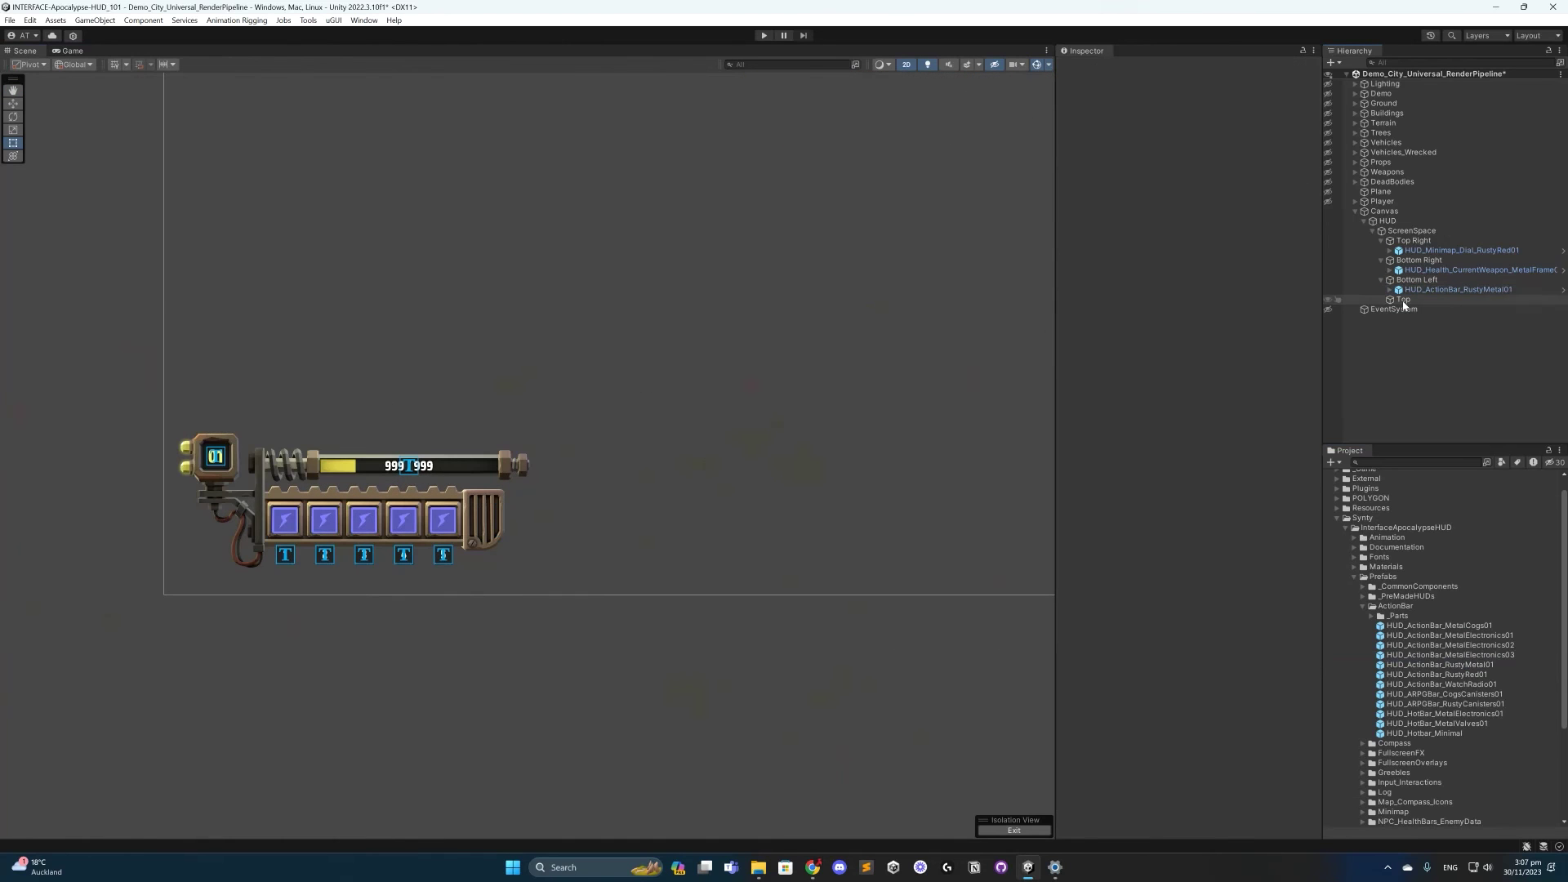
left_click(1363, 607)
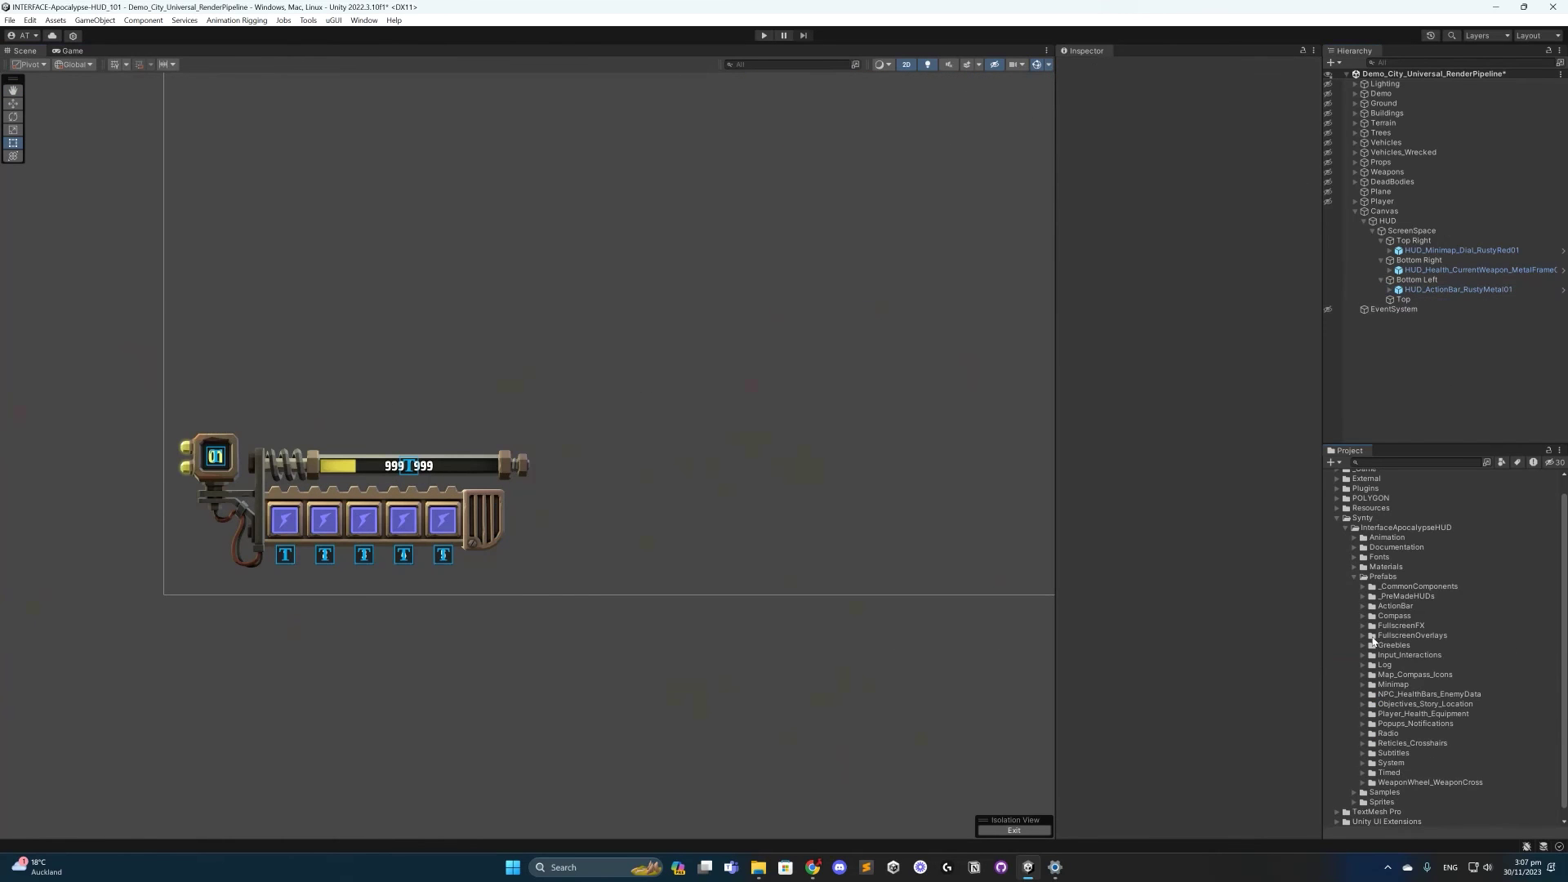
- Add the HUD_Compass_MetalClamp01 compass under Top and raise it to the top edge
left_click(1363, 616)
left_click_drag(1447, 635, 1408, 303)
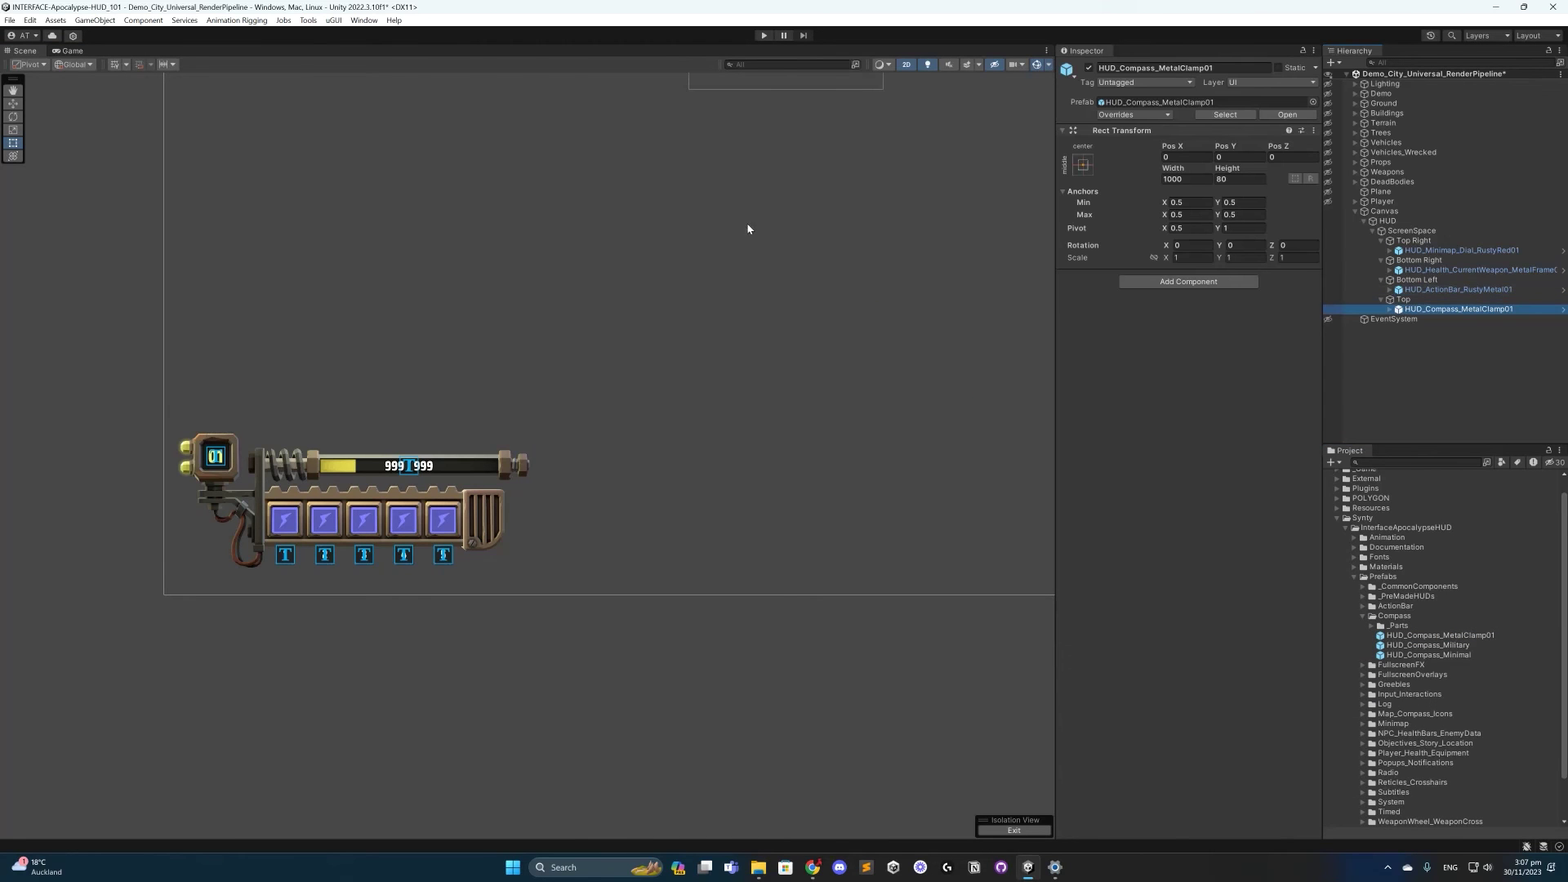
key("f")
left_click_drag(1226, 145, 1363, 146)
- Check the finished HUD in the Game view, then return to the Scene view with the canvas selected
key("ctrl+2")
mouse_move(1056, 418)
left_mouse_down()
mouse_move(929, 420)
mouse_move(1159, 423)
mouse_move(1058, 423)
left_mouse_up()
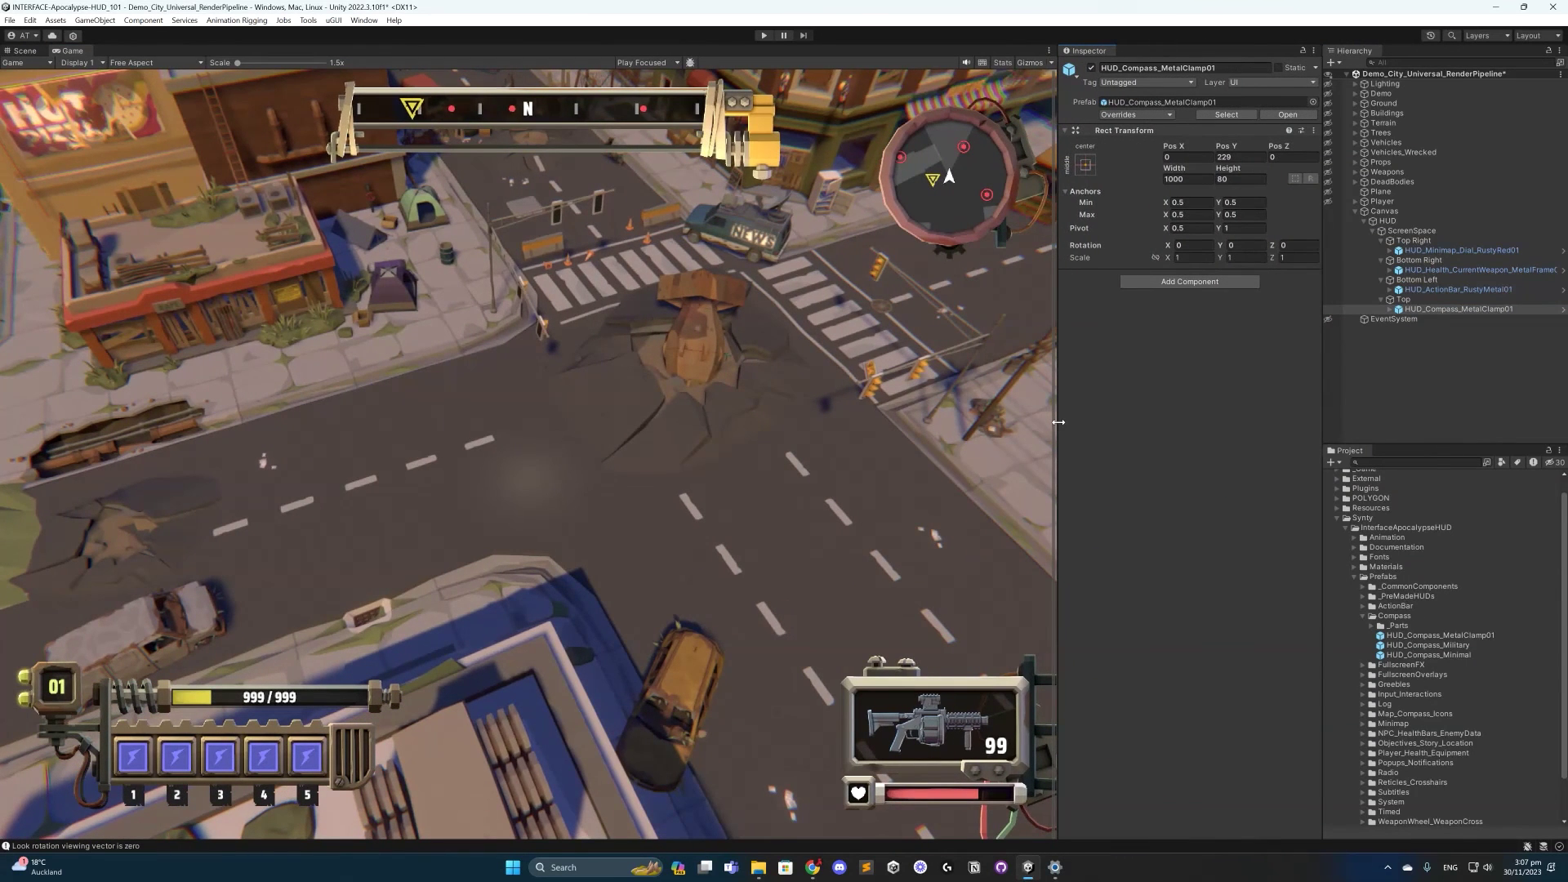
key("ctrl+1")
left_click(1385, 211)
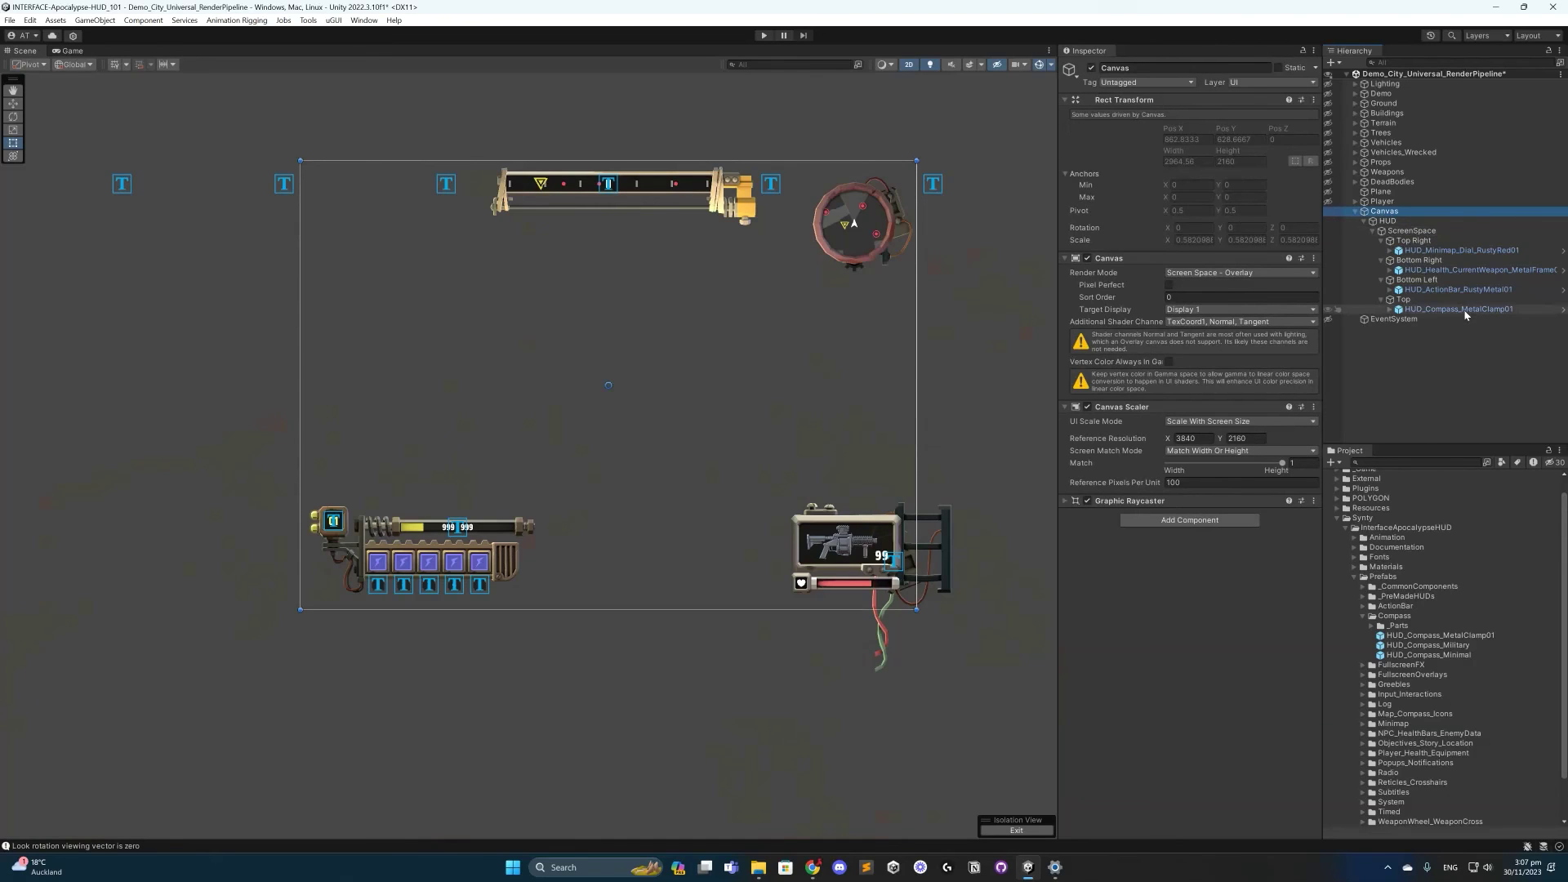
left_click(1362, 616)
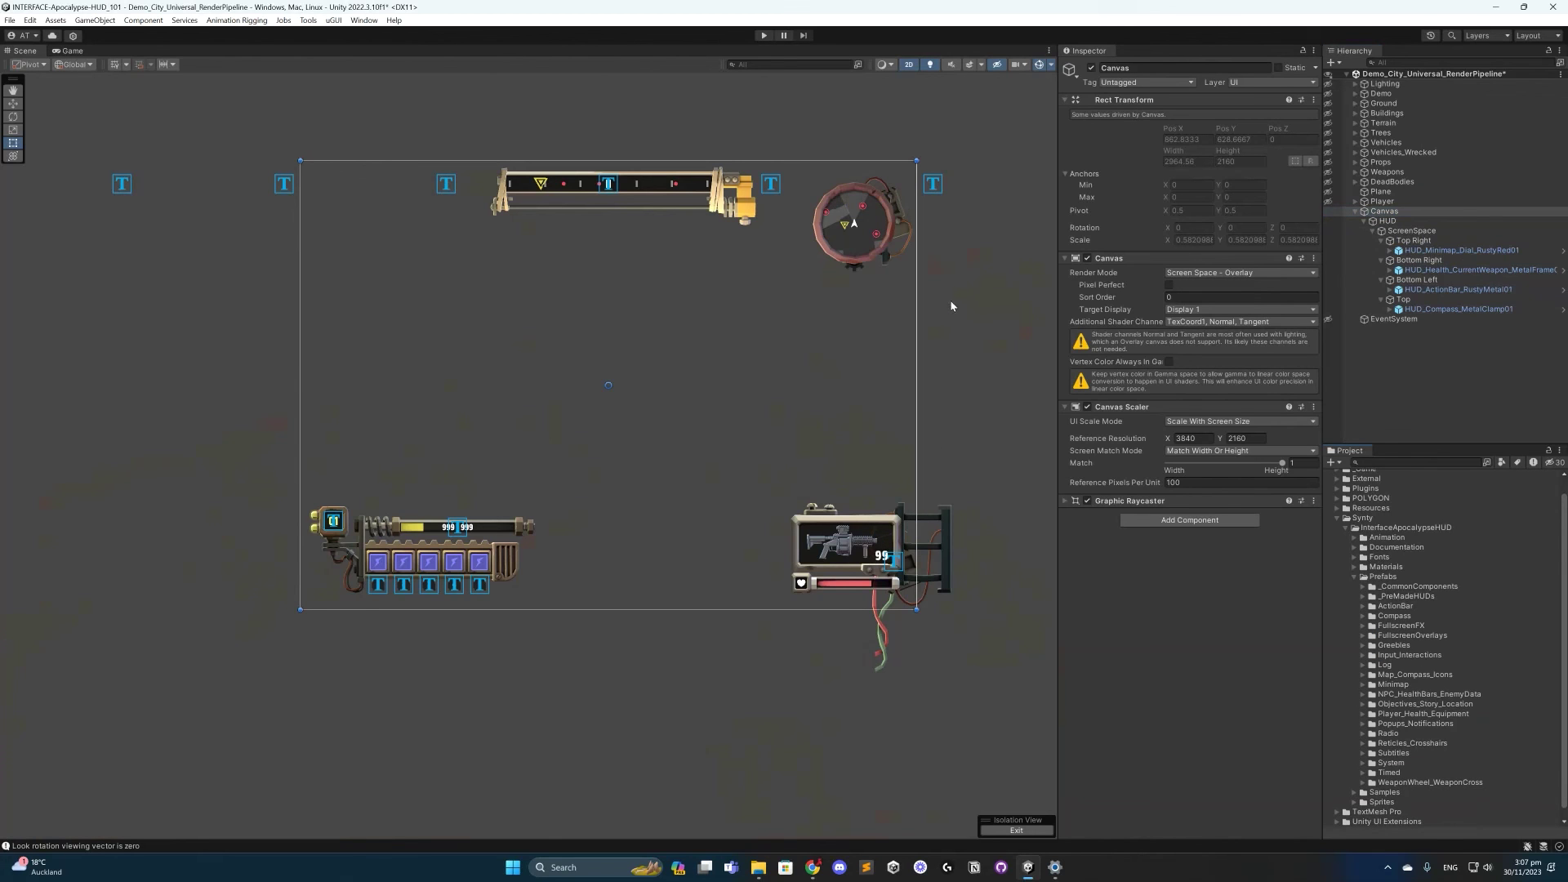
scroll(966, 298, "down", 1)
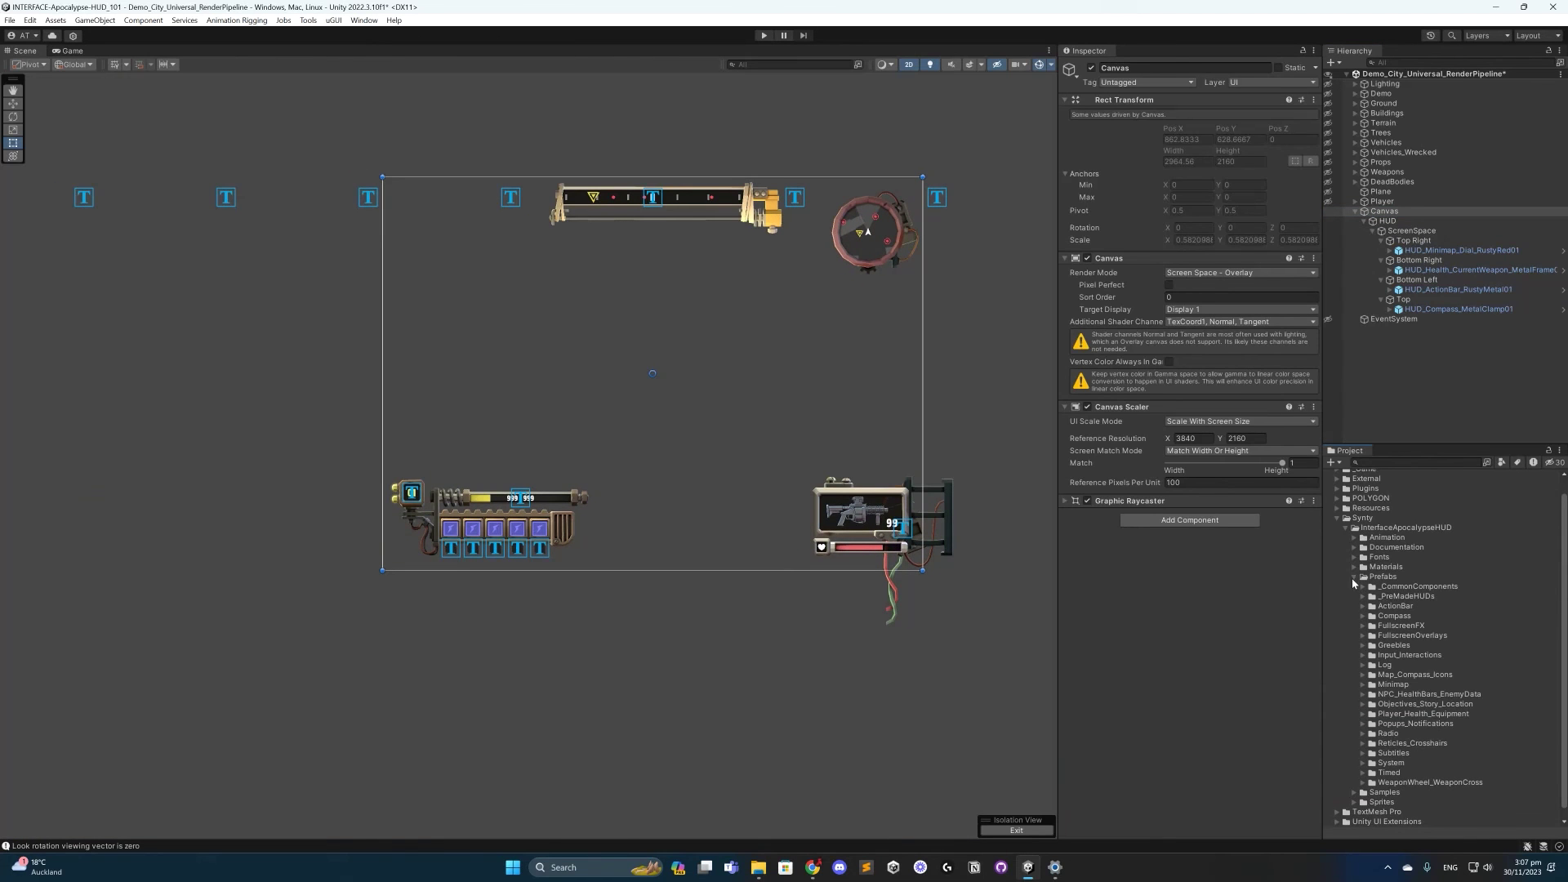